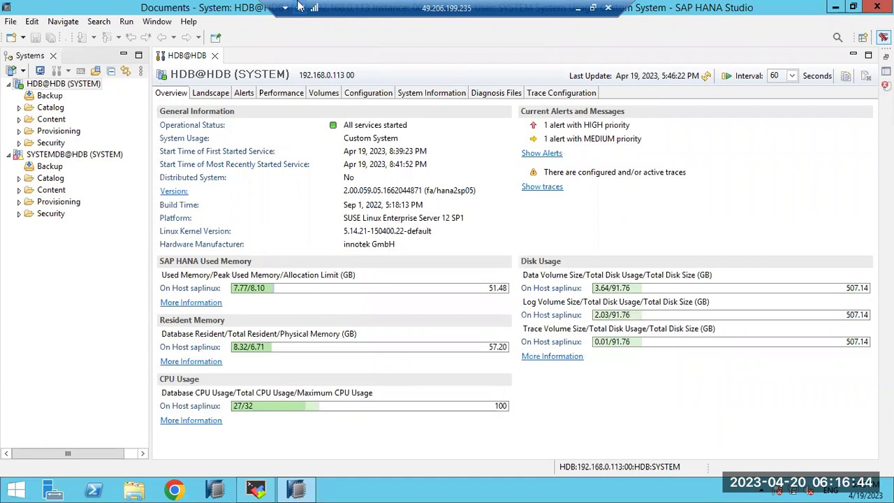
- Look over the HDB system's landscape services and its service volumes, and return to the system overview
click(207, 99)
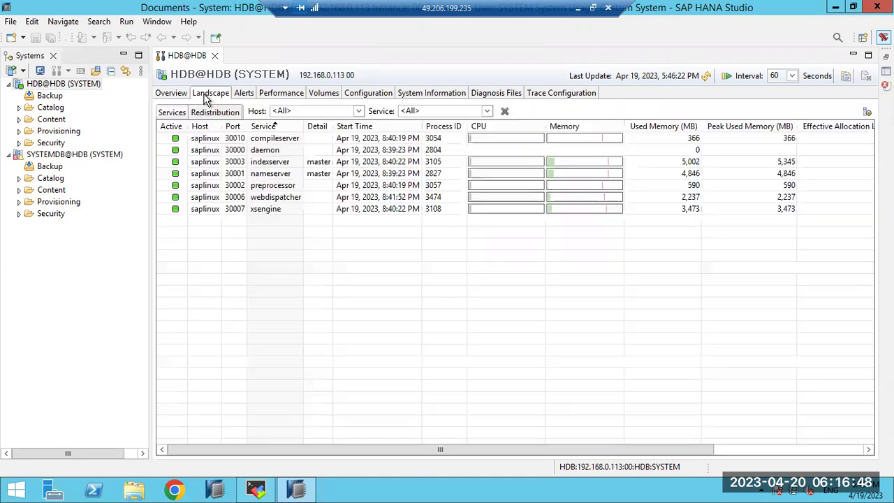
click(173, 96)
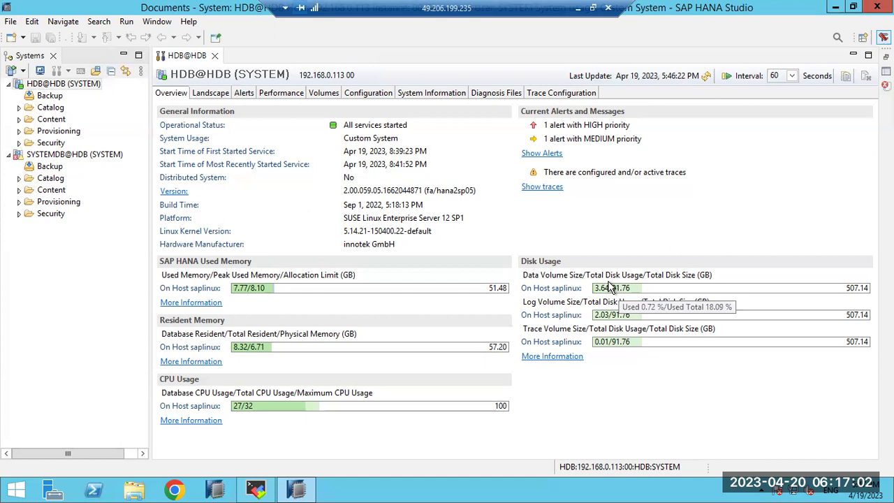
click(318, 97)
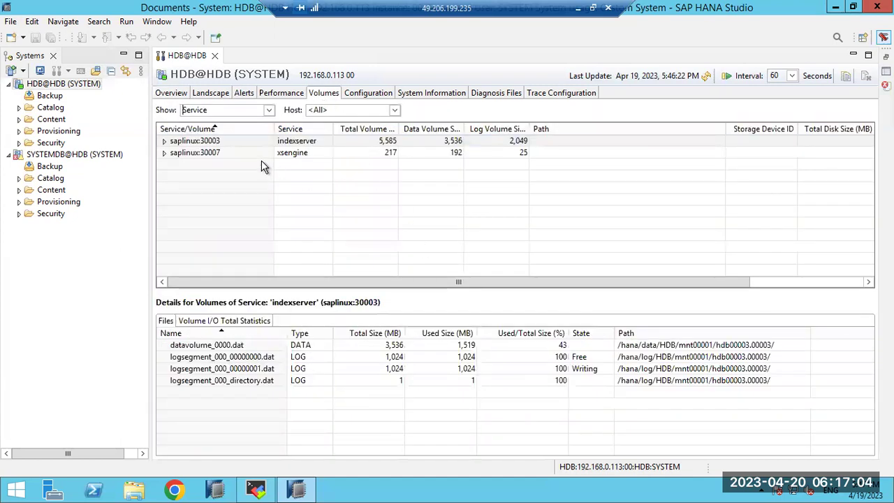
click(173, 96)
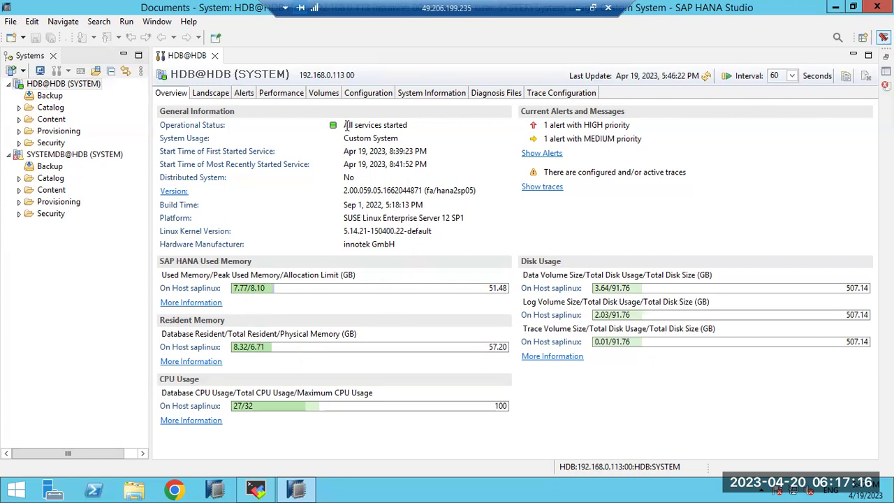
- Examine the service start times and the platform entry in the overview's general information
drag(347, 126, 398, 155)
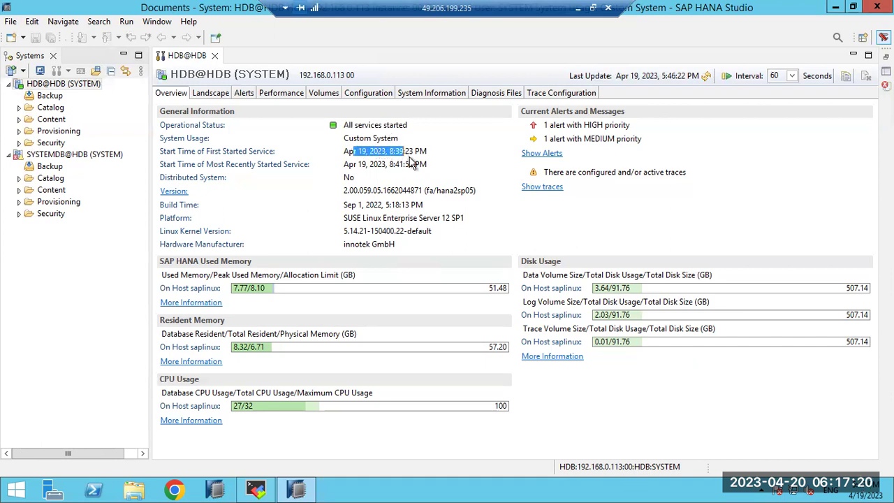
click(391, 193)
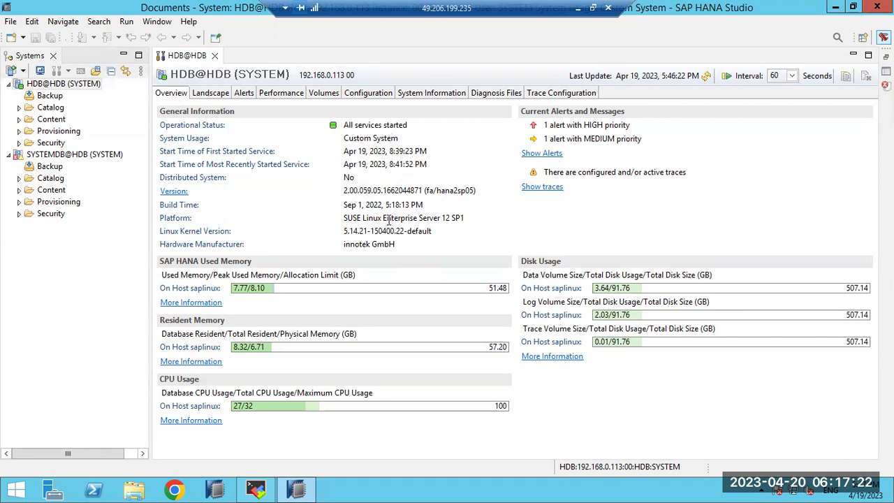
drag(355, 221, 406, 220)
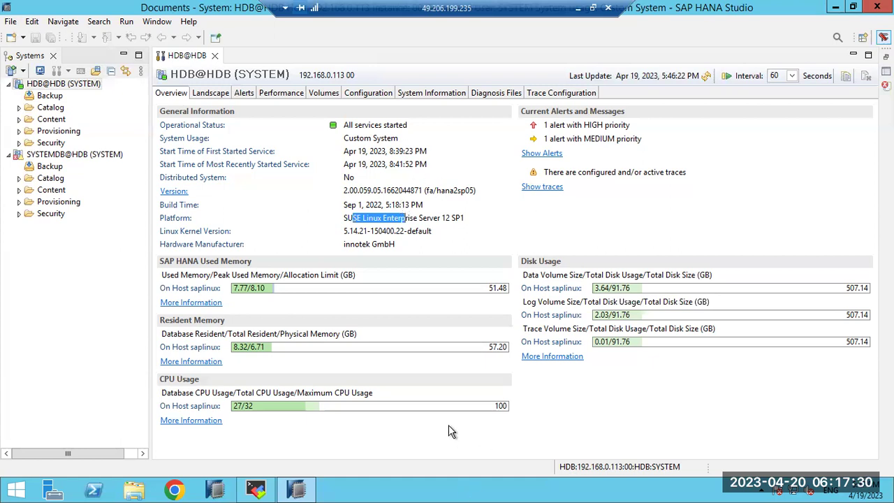
click(368, 234)
drag(362, 218, 417, 218)
- Examine the indexserver and nameserver entries in the landscape's service list
click(212, 97)
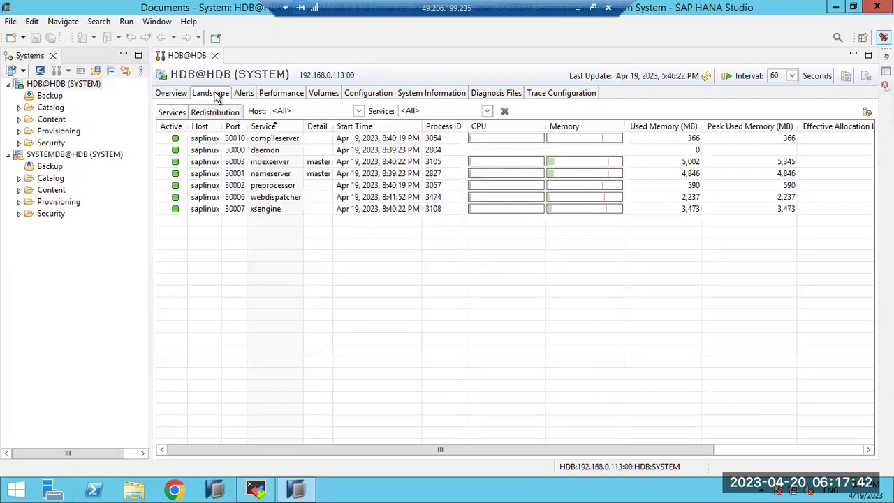
click(266, 165)
click(266, 174)
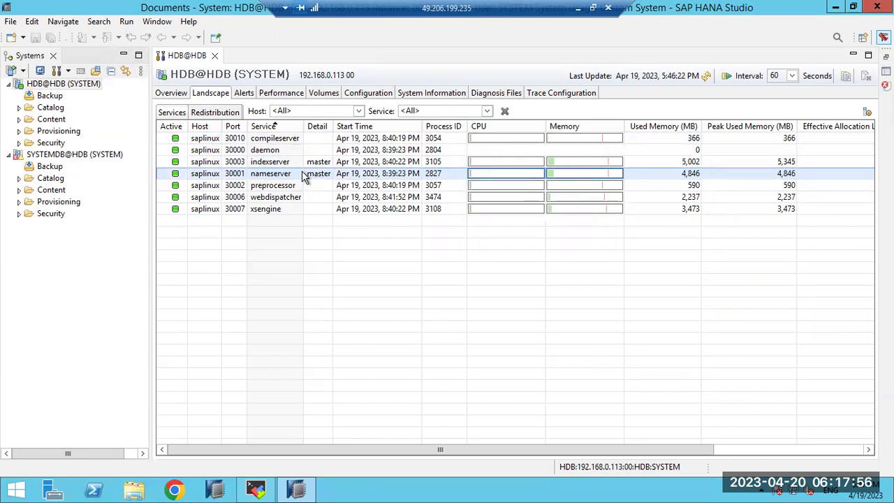
- View the current alerts, inspect the details of the informational alert that summarises all alerts, and close them
click(243, 94)
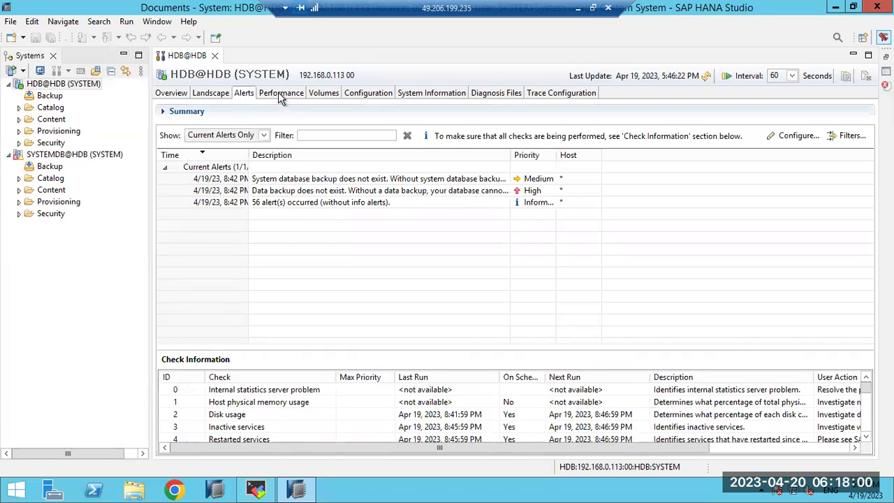
double_click(275, 204)
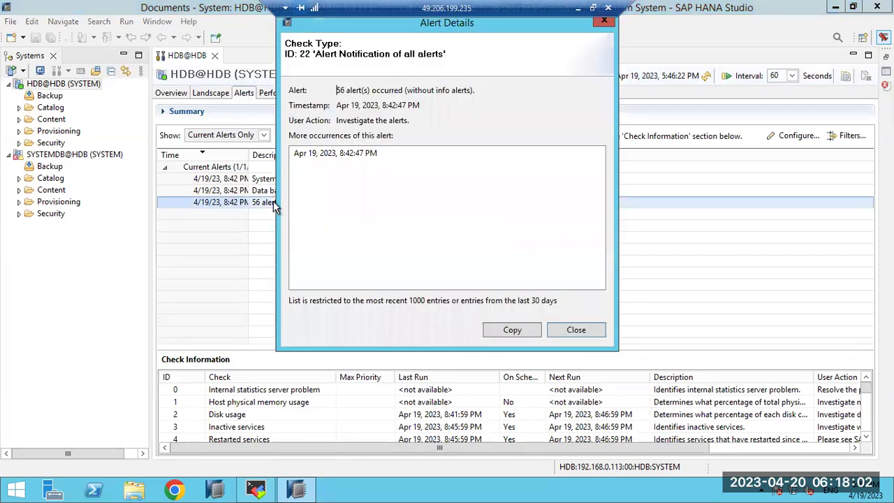
click(337, 153)
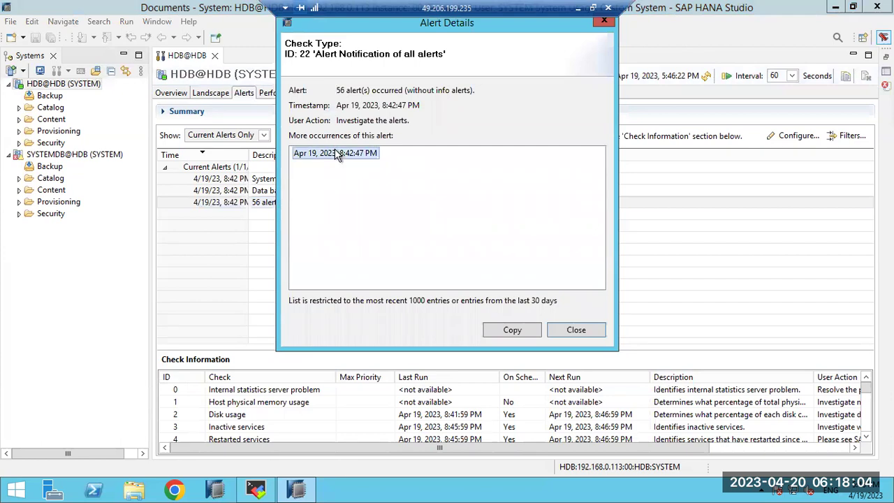
click(573, 330)
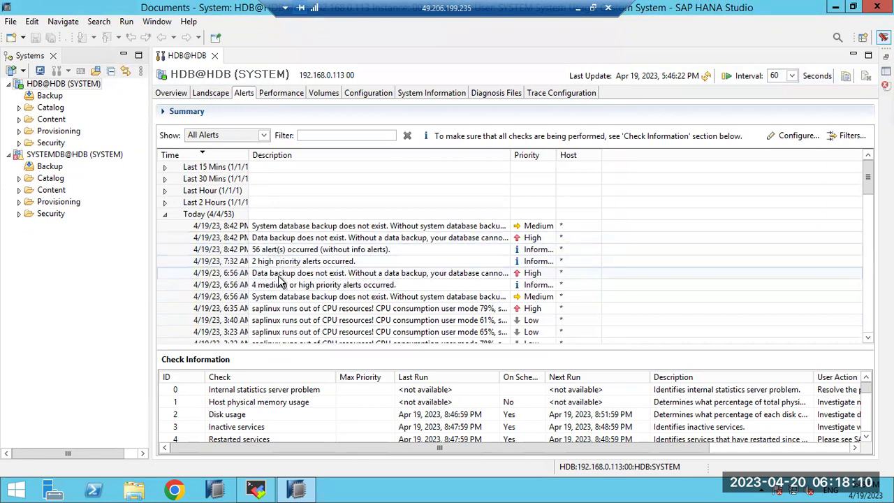
- Review today's entries in the list of all alerts, including the high-priority CPU resources alert, and collapse the Today group
click(290, 308)
scroll(301, 304, down, 1)
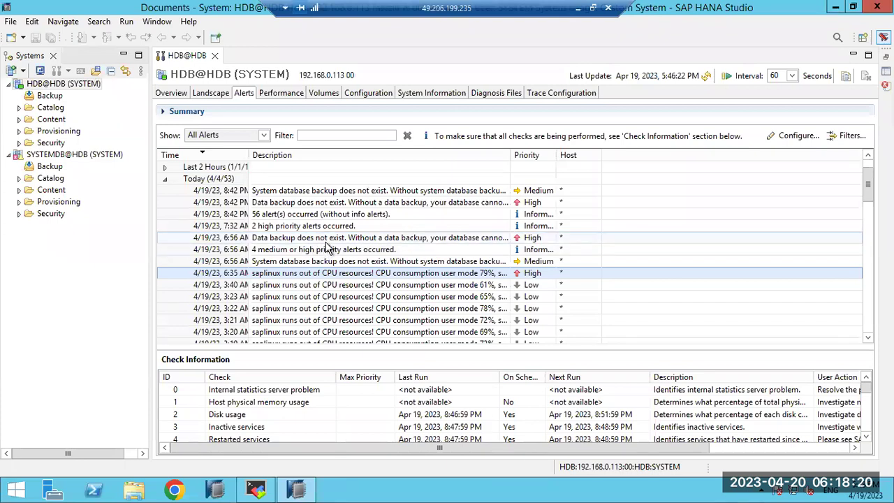
scroll(334, 240, up, 1)
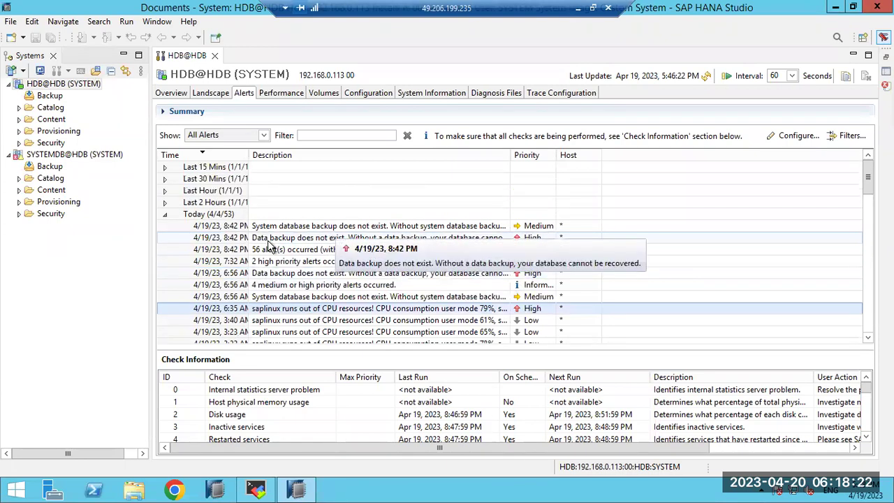
click(166, 216)
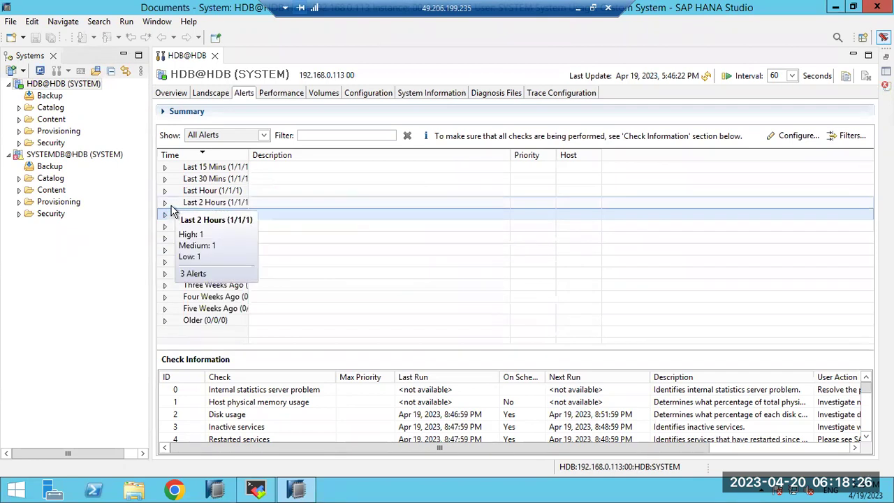
- Look through the system's performance information on threads, sessions and blocked transactions
click(271, 96)
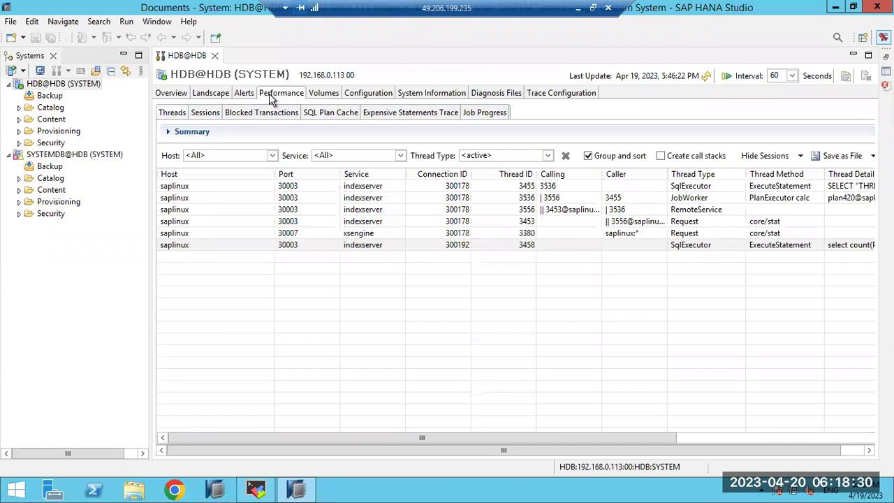
click(206, 114)
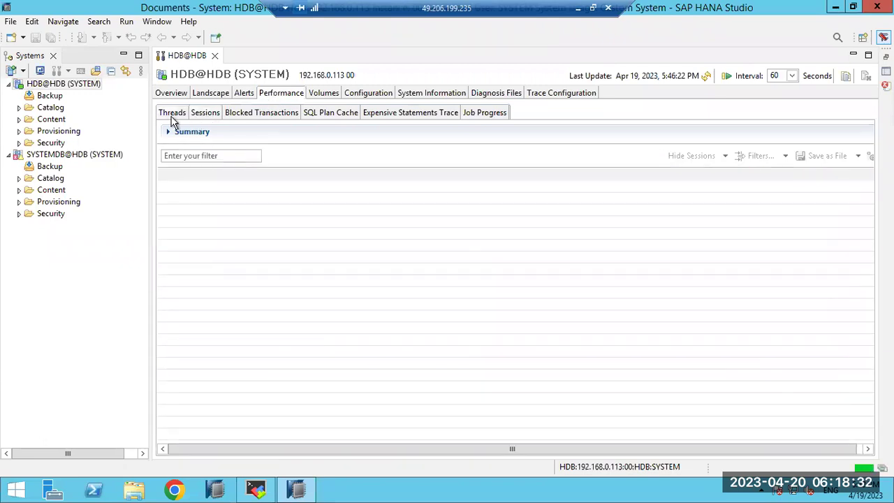
click(172, 116)
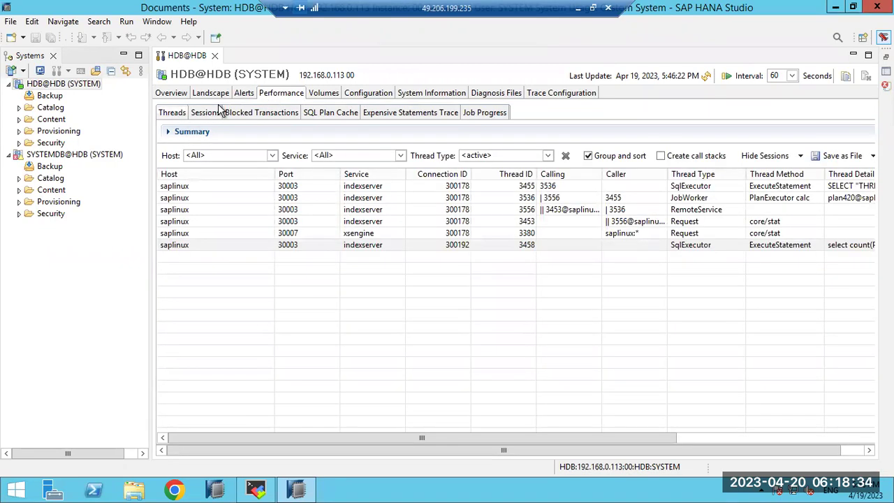
click(242, 112)
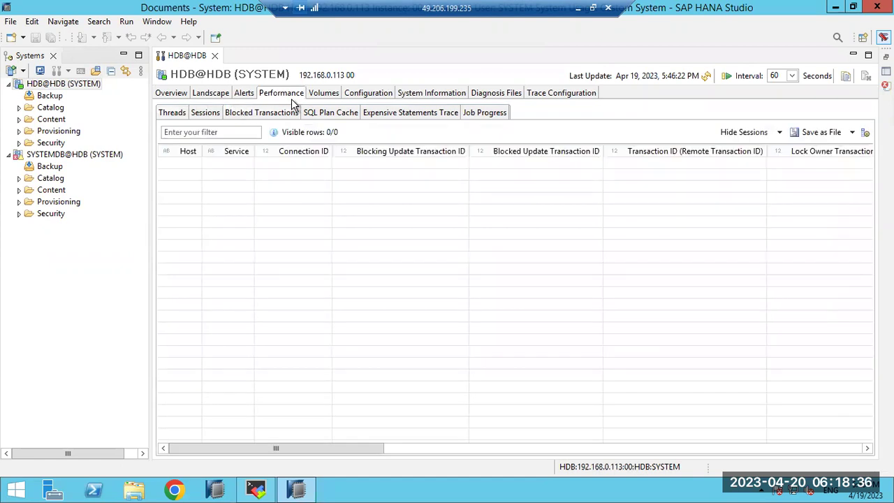
- Look through the system's volumes, system information and configuration files, and go back to the overview
click(312, 97)
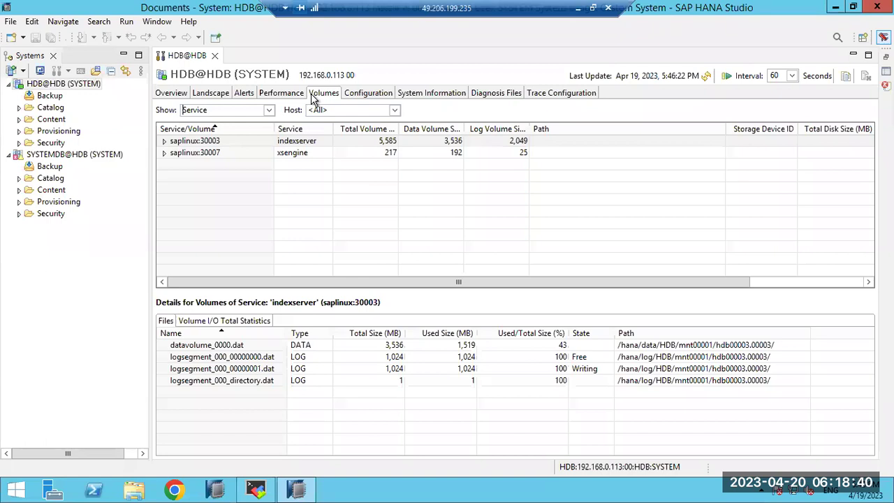
click(436, 99)
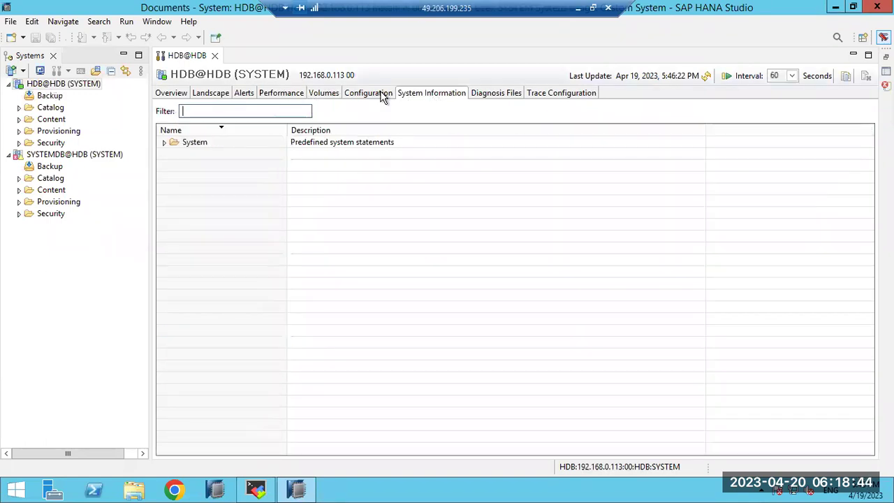
click(383, 98)
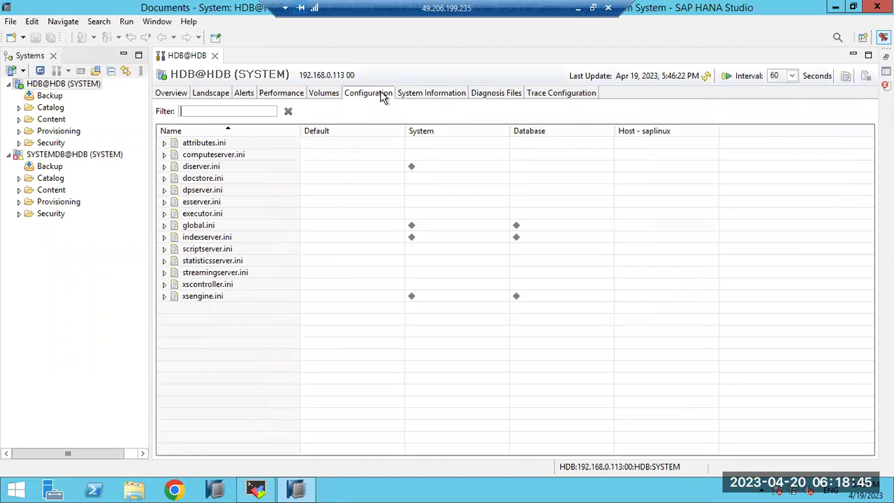
click(325, 98)
click(286, 98)
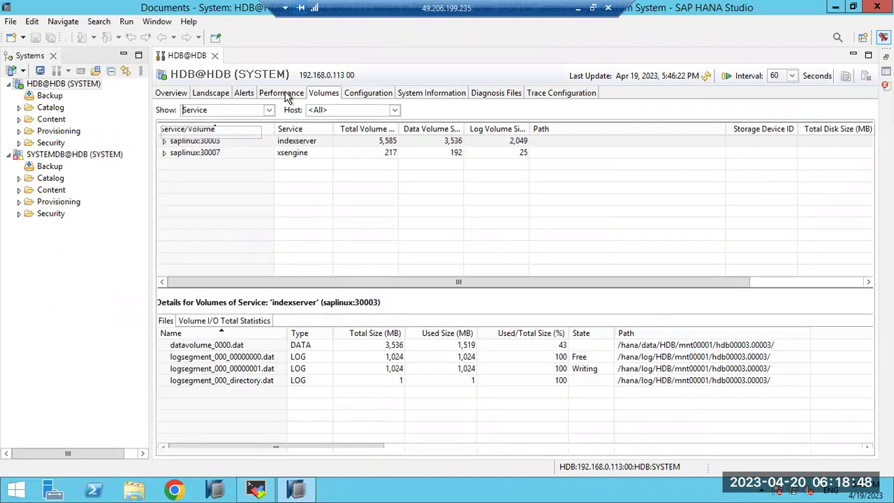
click(241, 95)
click(211, 96)
click(174, 94)
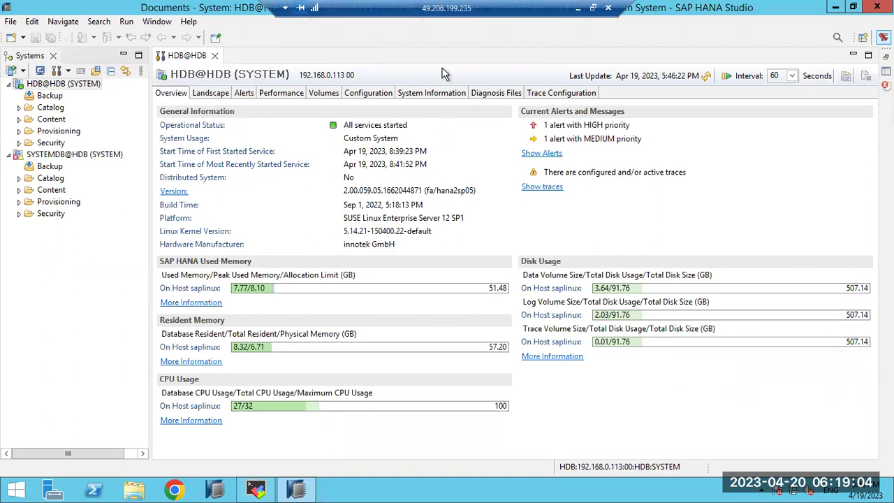
- Minimize the remote desktop session and open Paint on the local computer
click(579, 9)
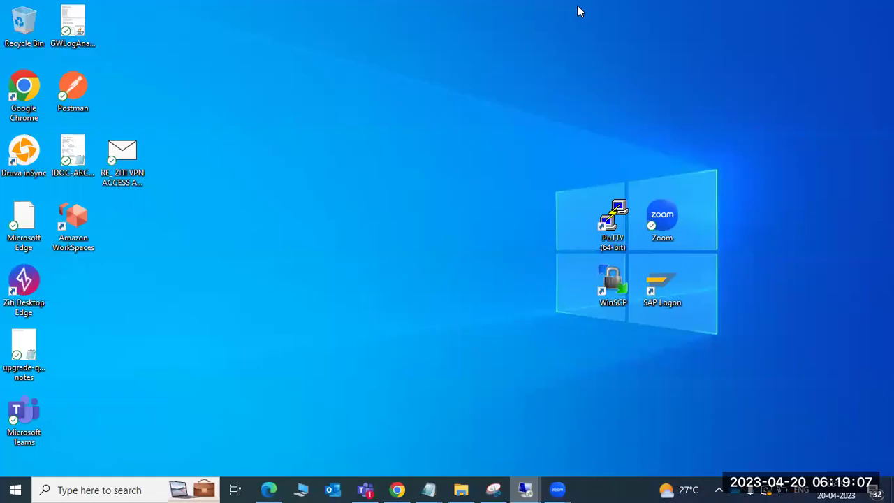
click(15, 489)
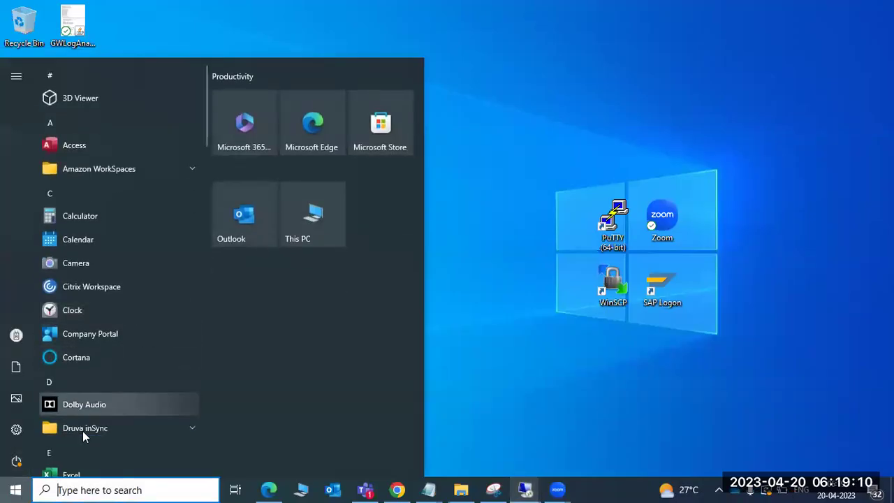
click(104, 490)
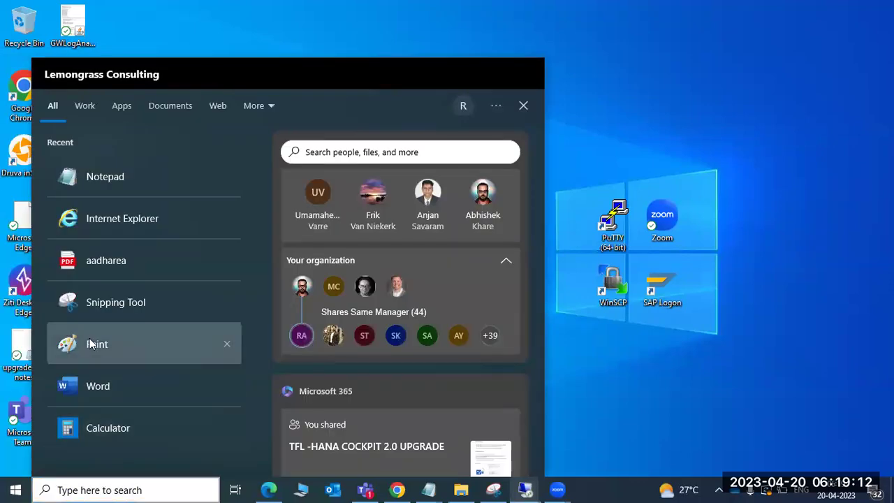
click(89, 346)
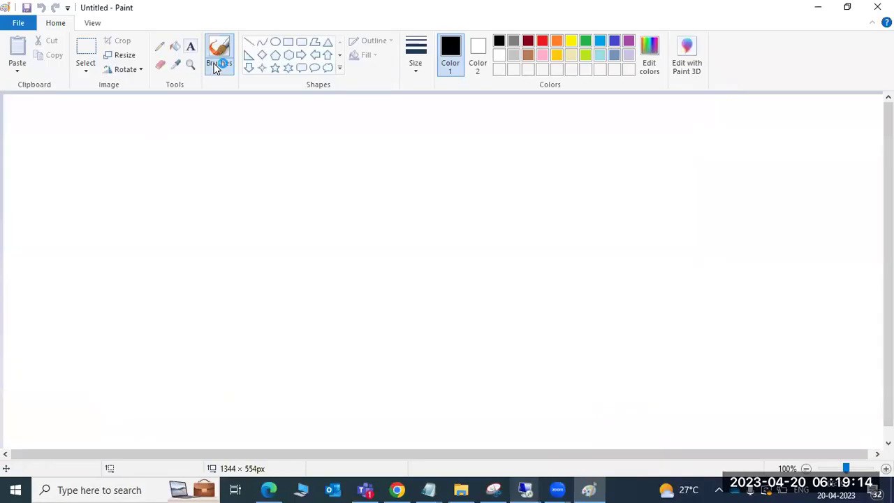
- Create a text box of about 1206 × 510 px on the canvas containing "SAp HANA -"
click(190, 46)
drag(22, 106, 804, 185)
text(S)
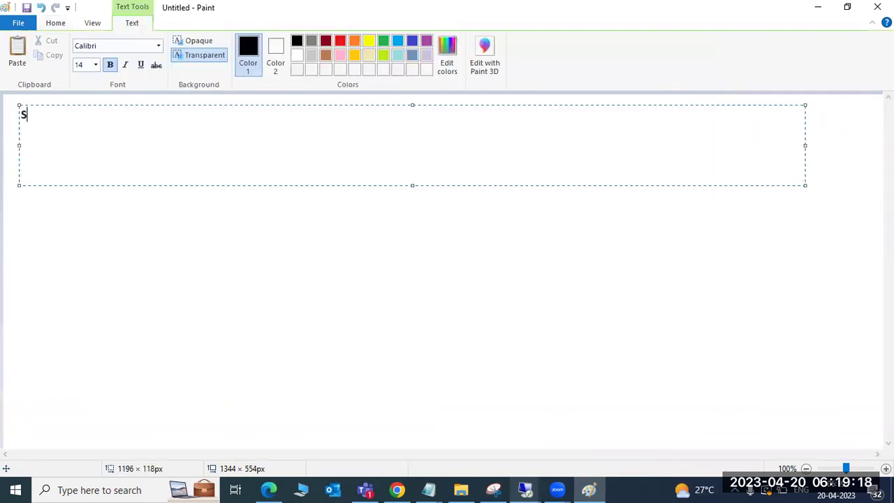
text(Ap HANA -)
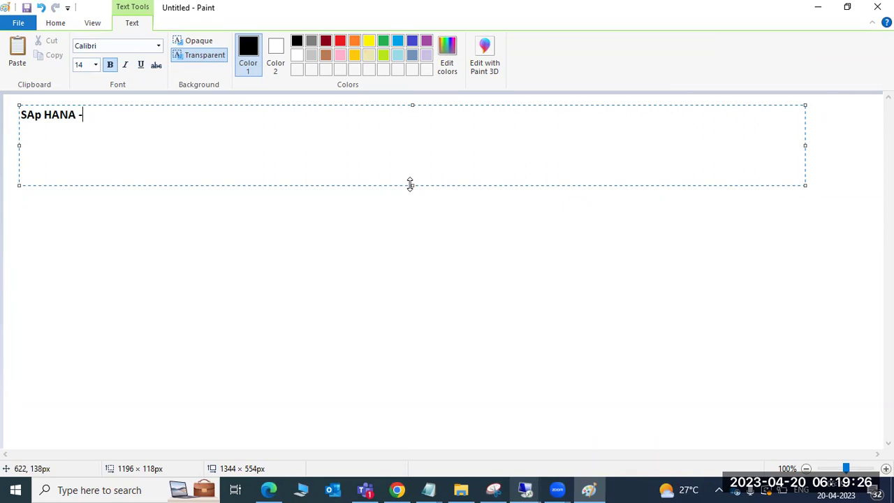
drag(410, 184, 412, 435)
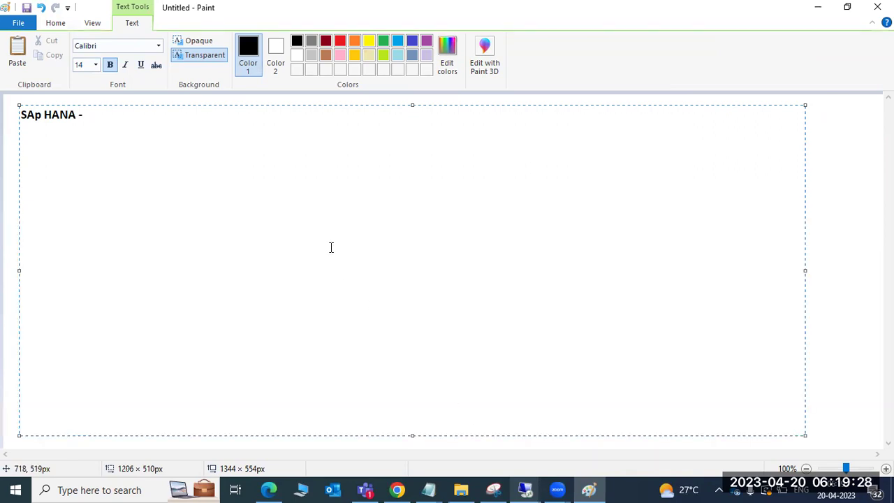
- Replace the text in the box with the heading "SAP HANA :" underlined by a row of equals signs
key(ctrl+a)
text(SAP HANA :)
key(Return)
text(============)
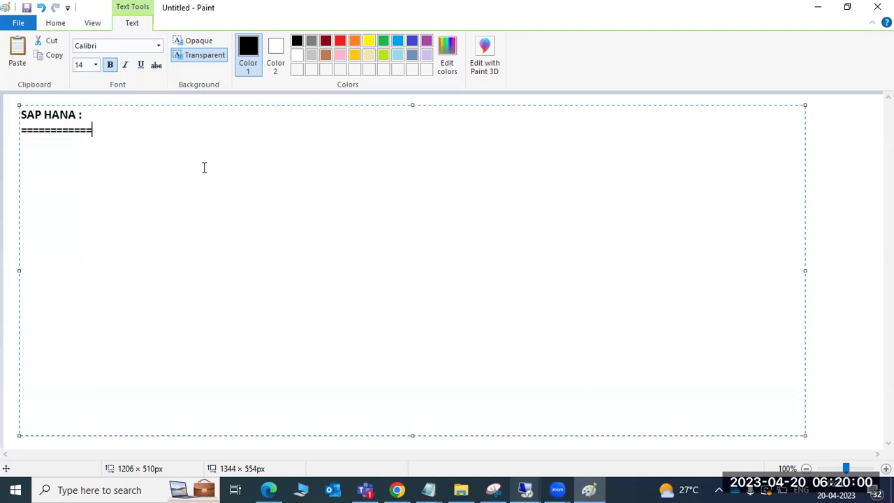
- Add the notes "RZ10 and RZ11 for SAP application" and "HANA studio ---configuration tab =======" below the heading, separated by a blank line
text(RZ10 and RZ11 for SAP application)
key(Return)
key(Return)
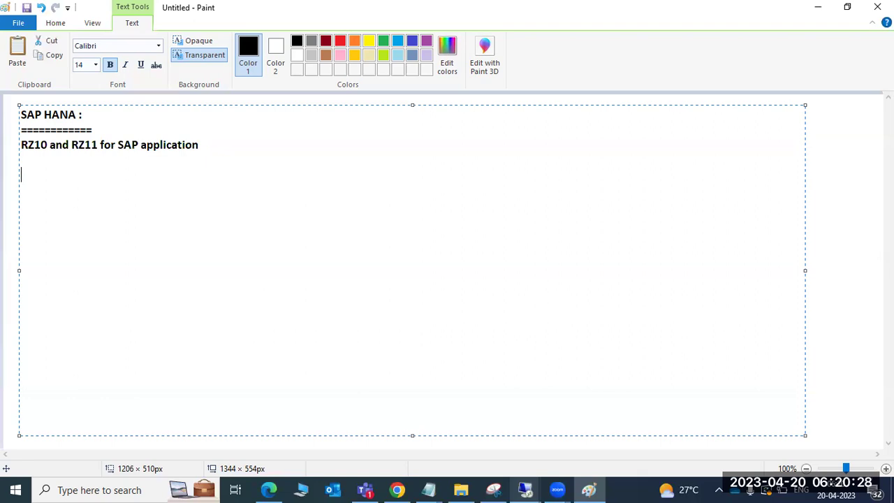
text(HANA studio )
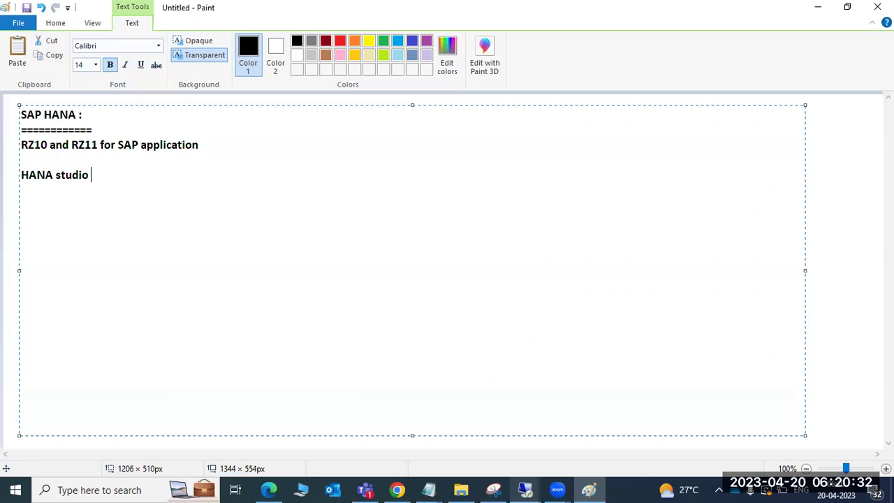
text(---configuration ta)
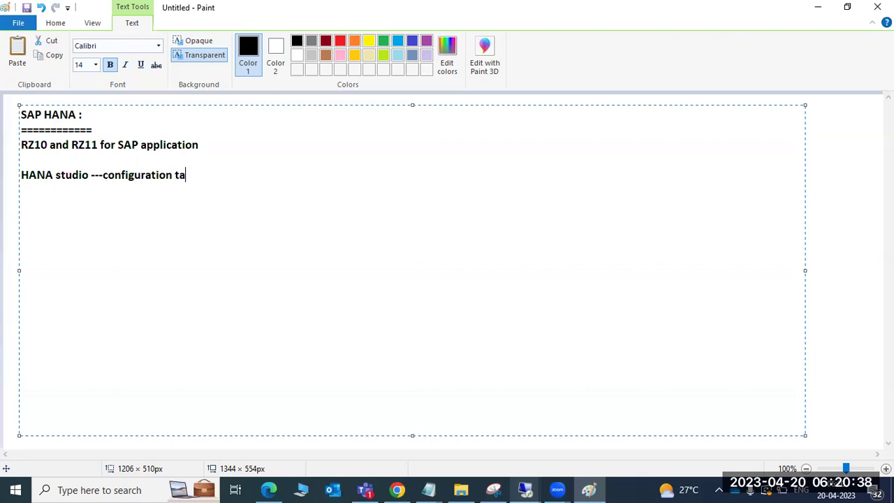
text(b =======)
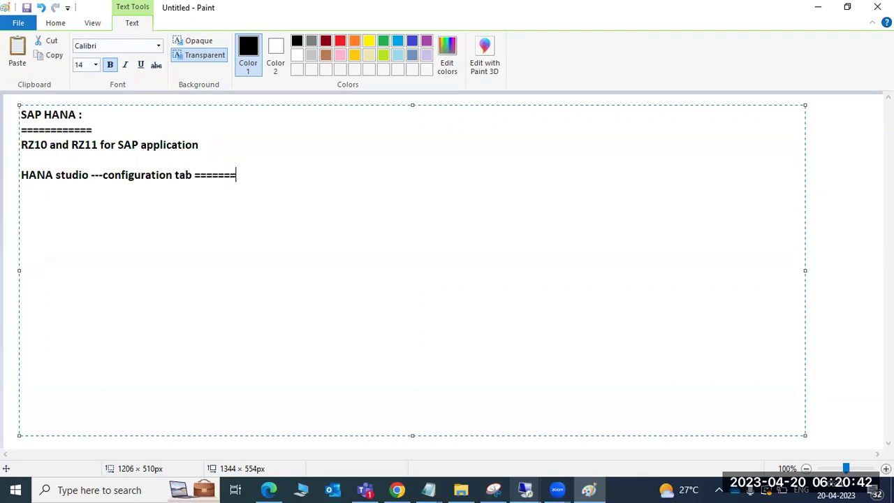
key(Return)
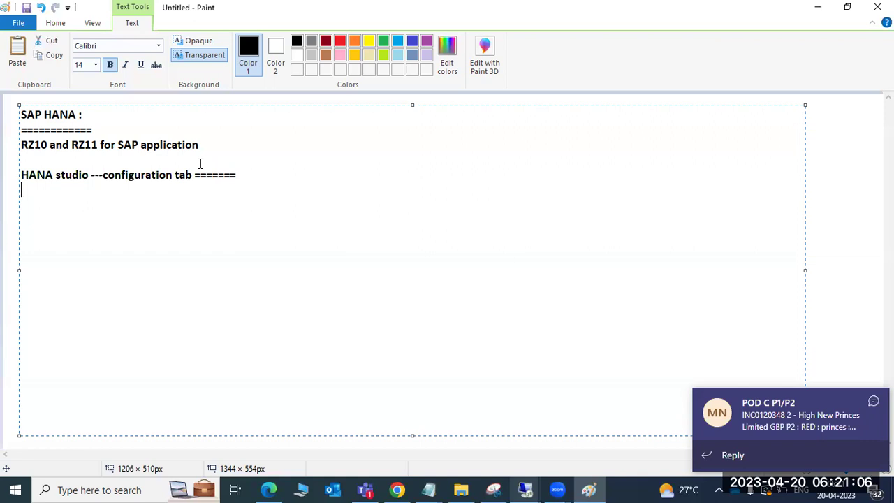
click(103, 175)
drag(104, 174, 190, 175)
click(239, 174)
drag(30, 143, 189, 144)
drag(80, 176, 195, 176)
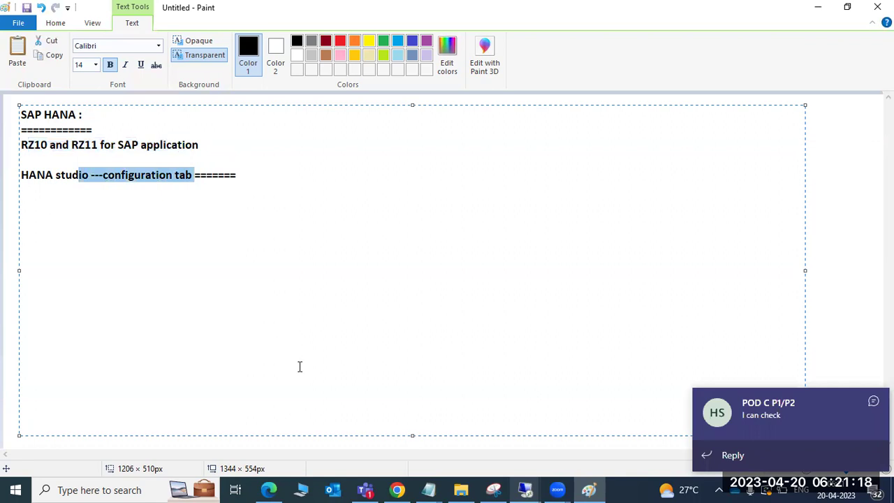
- Dismiss the chat notification, then bring up the Teams window and close it
click(873, 399)
mouse_move(493, 489)
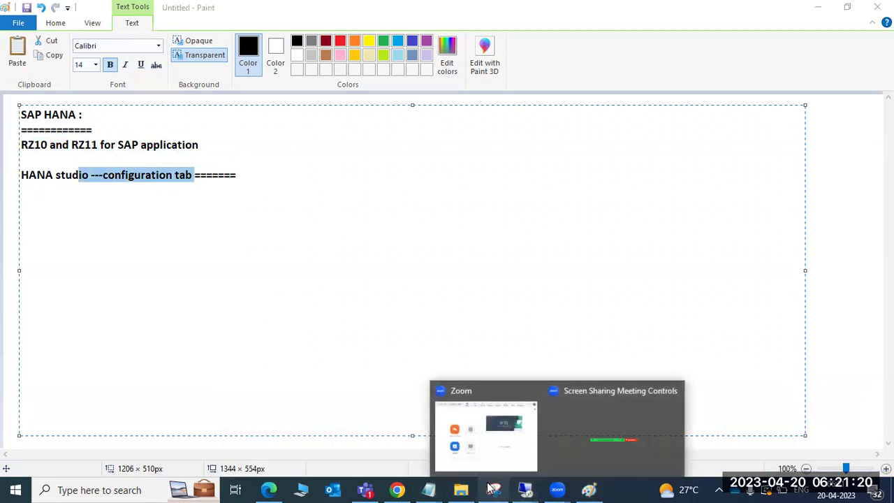
click(365, 489)
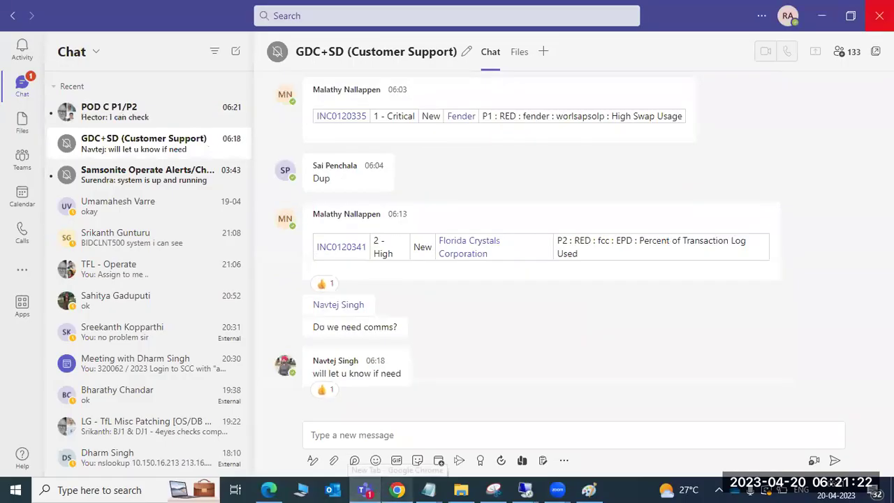
click(879, 16)
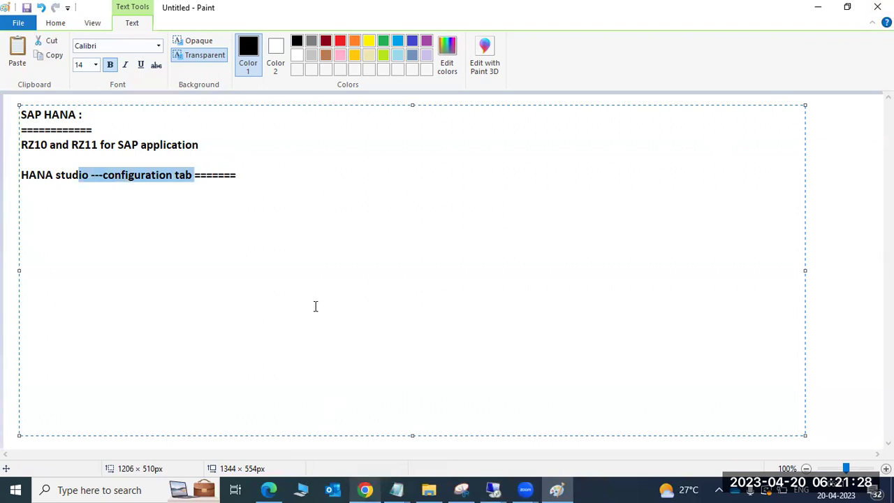
- Switch back to SAP HANA Studio in the remote desktop session and look through the configuration files of HDB@HDB
click(503, 489)
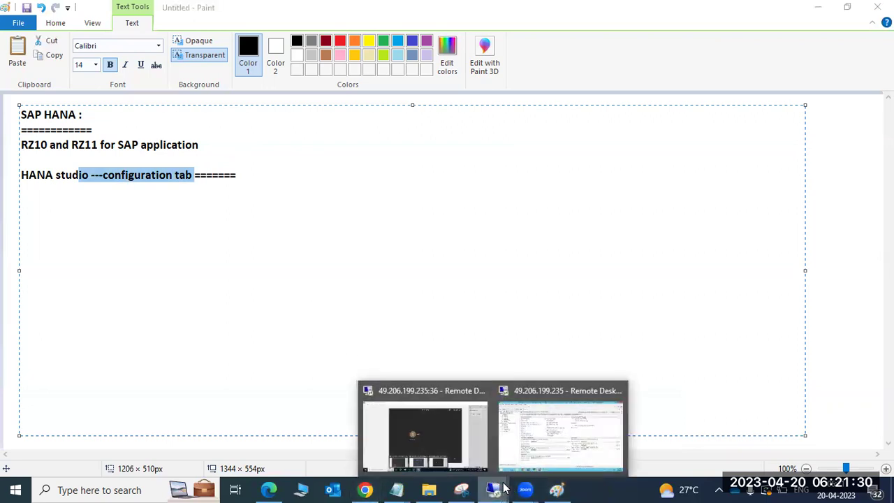
click(556, 436)
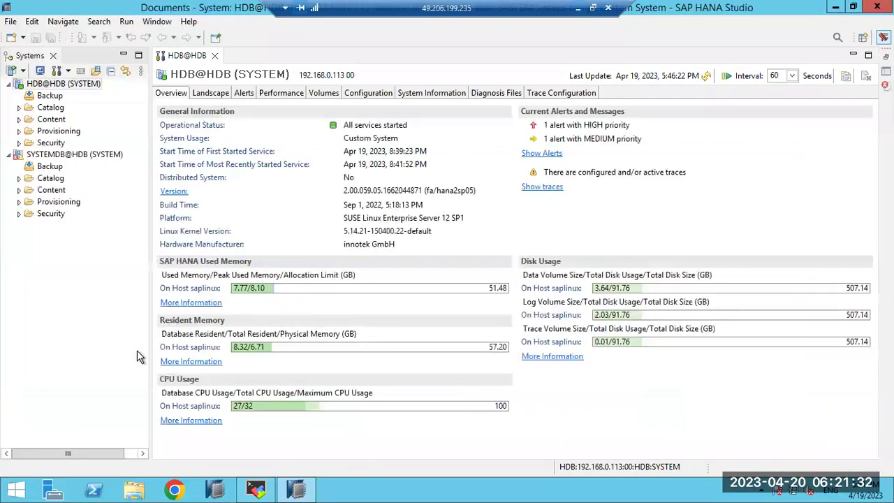
click(361, 94)
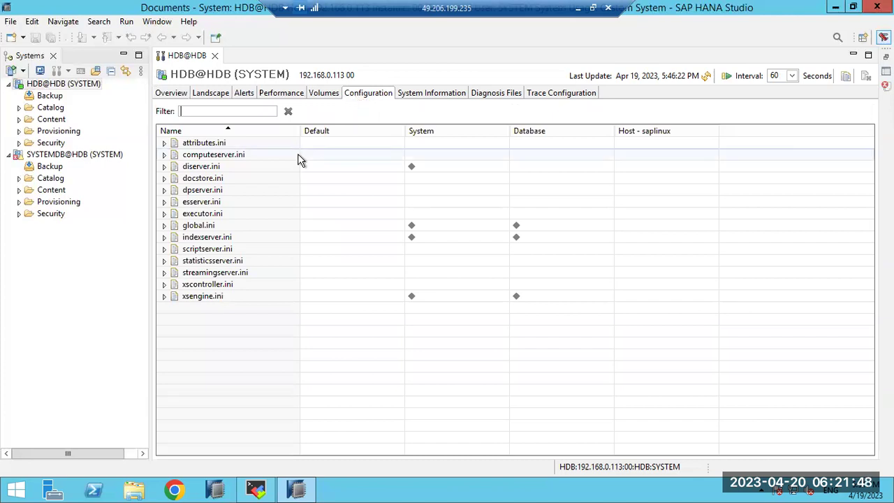
click(186, 242)
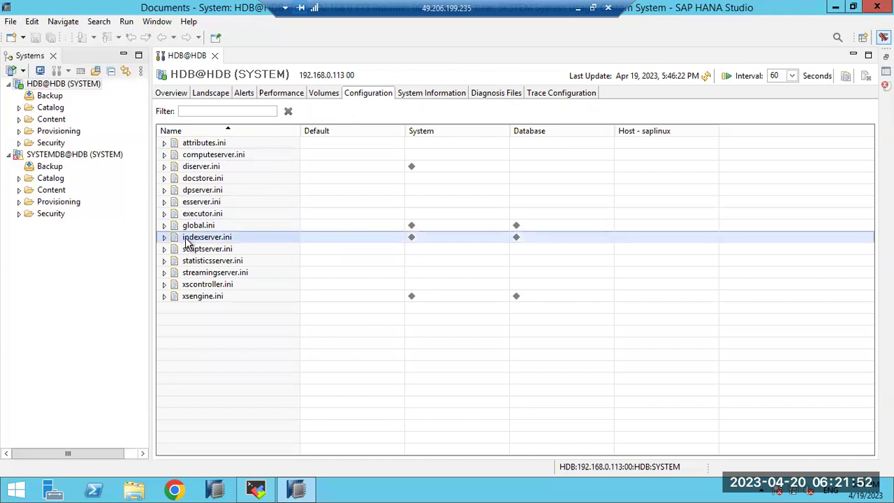
click(210, 252)
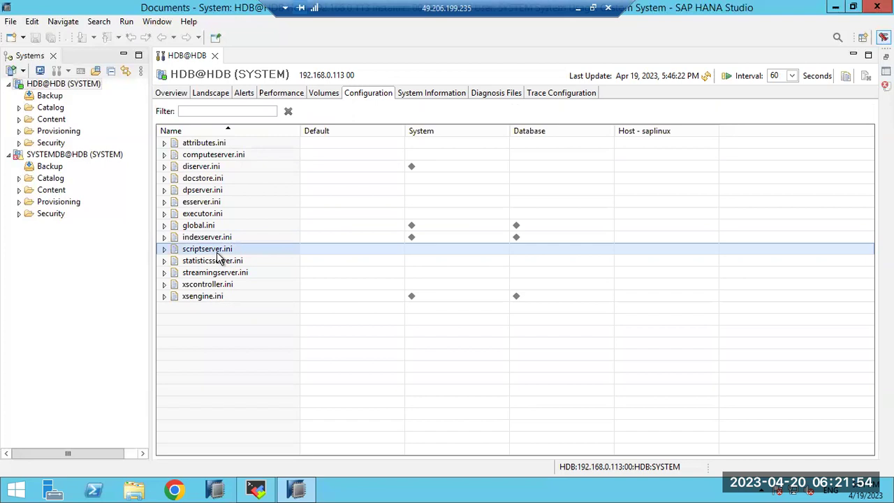
click(228, 286)
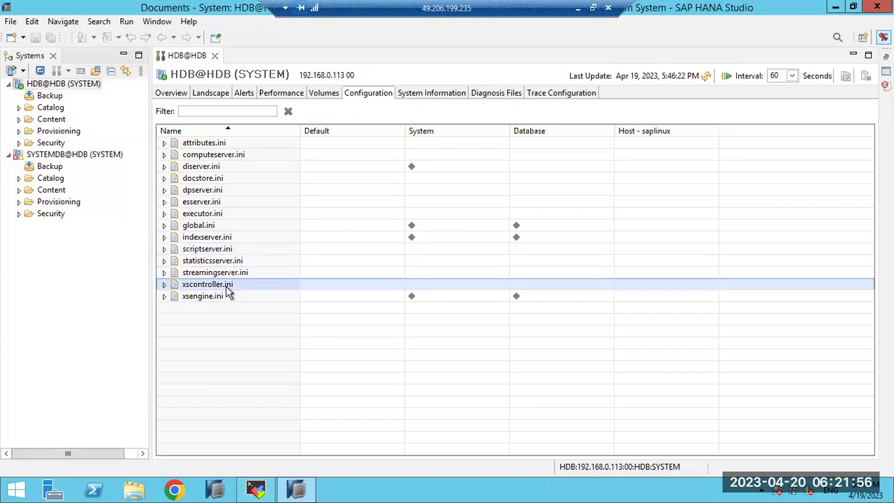
click(207, 191)
click(208, 168)
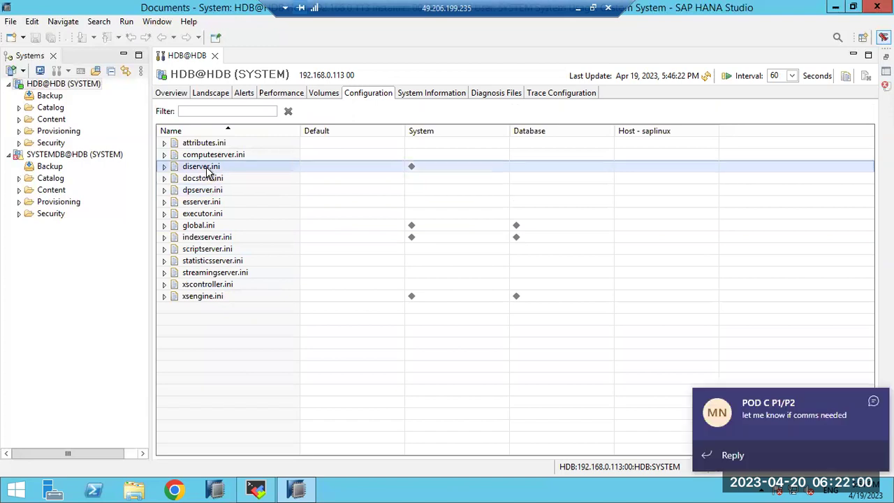
click(873, 403)
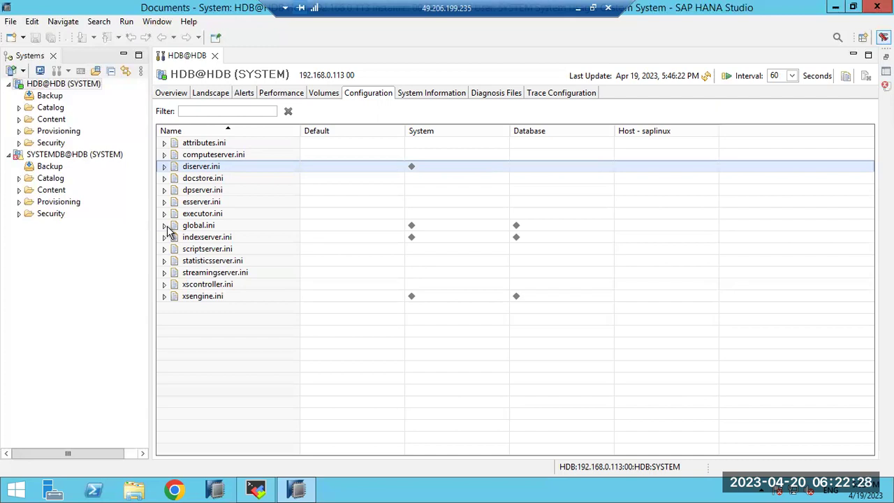
- Expand the memorymanager section of global.ini, and check the memory allocation limit on the overview before returning to the configuration
click(165, 226)
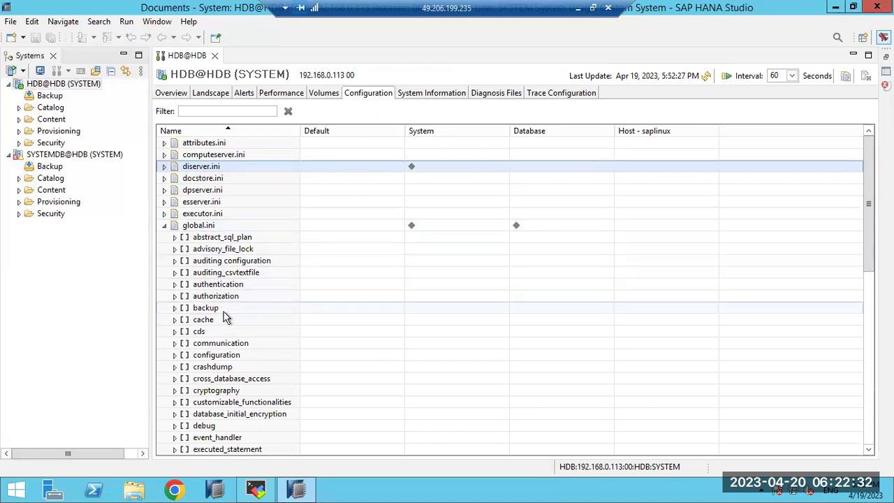
scroll(235, 298, down, 3)
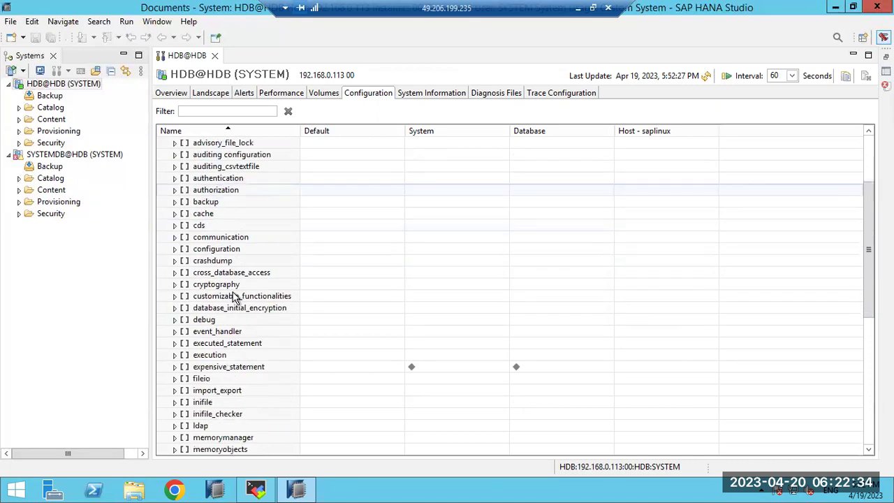
scroll(235, 298, down, 5)
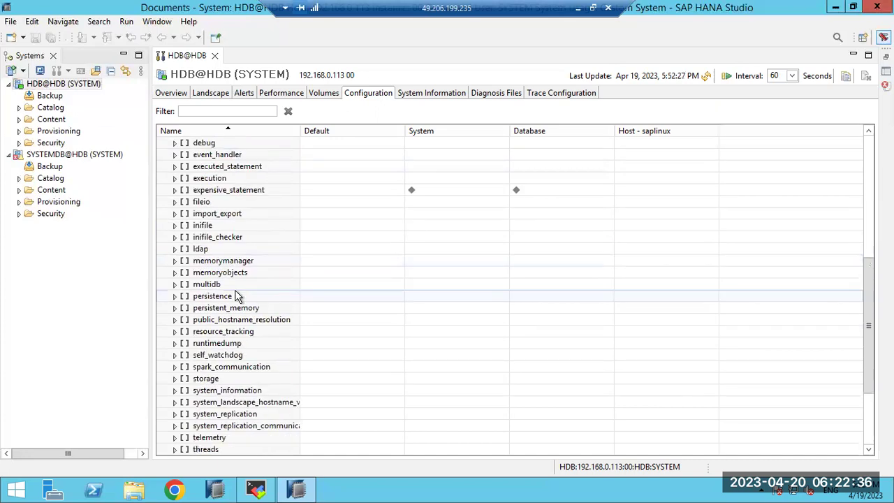
click(175, 260)
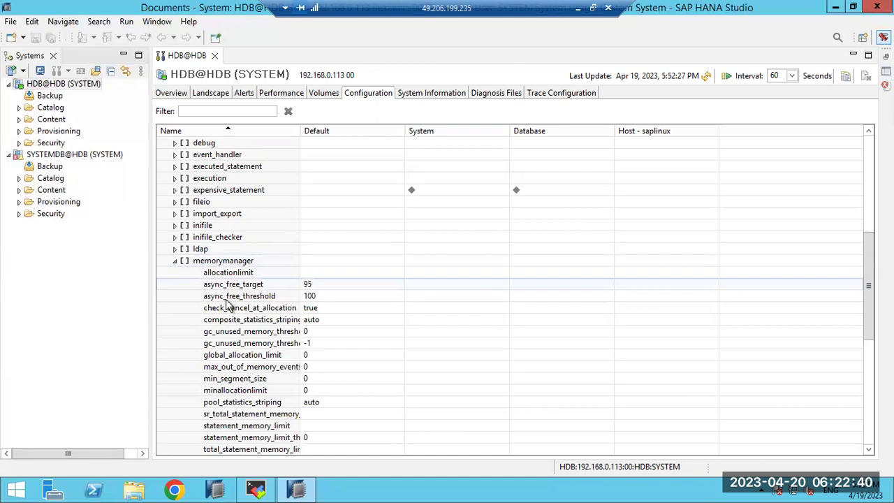
scroll(236, 389, down, 2)
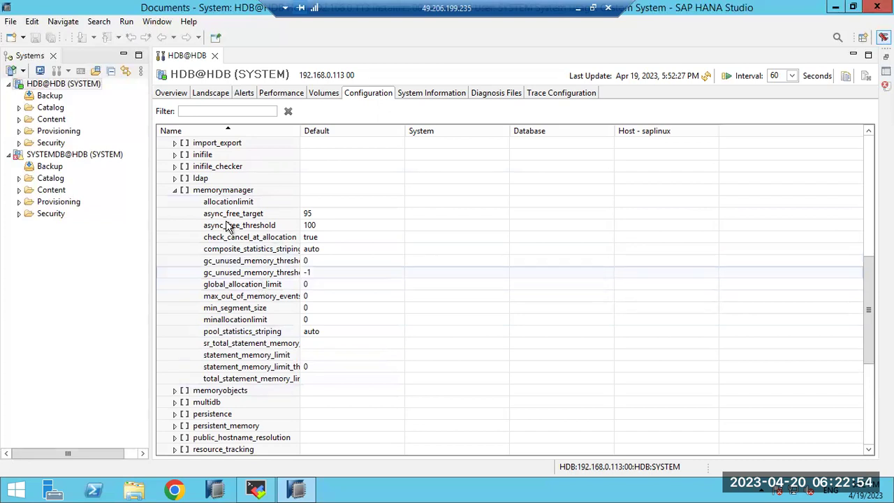
click(173, 94)
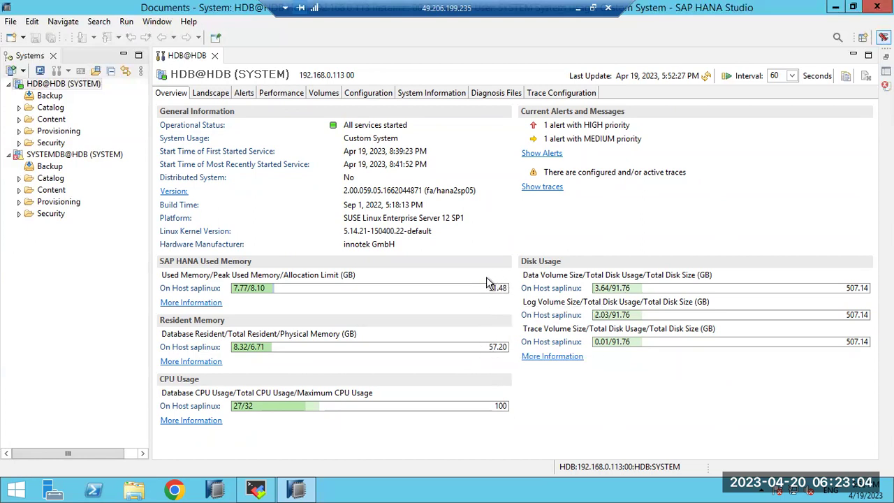
click(360, 98)
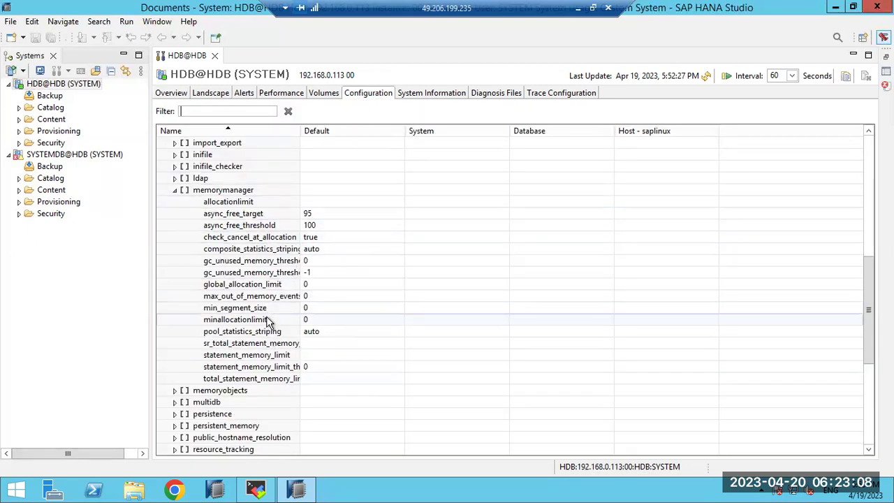
- Try to set the database-level global_allocation_limit to 40000, read the error details, retry the save and cancel the change
double_click(259, 285)
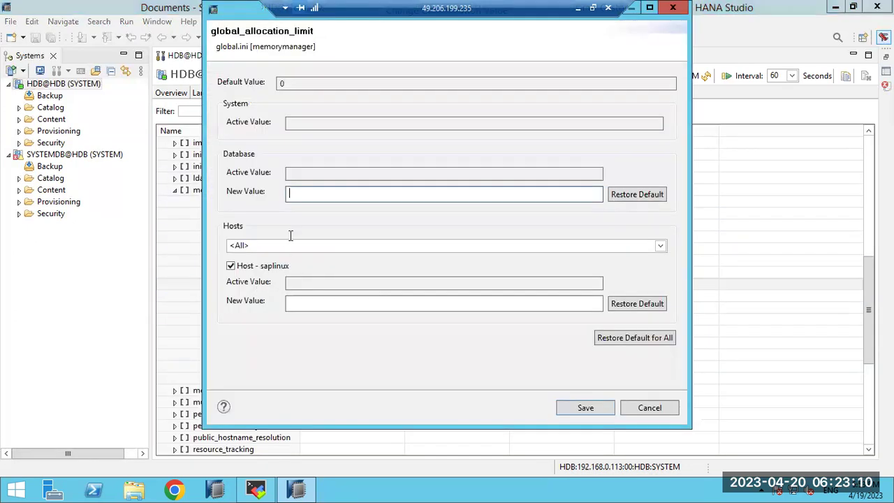
text(40000)
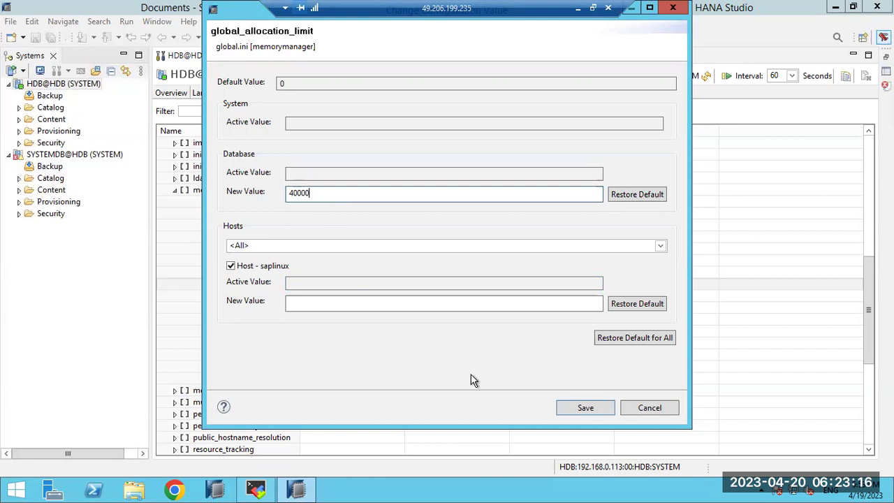
click(571, 406)
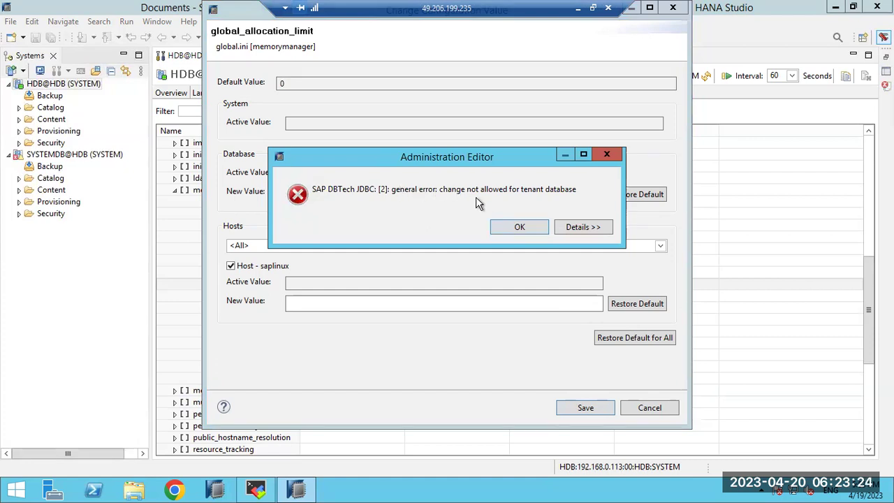
click(566, 225)
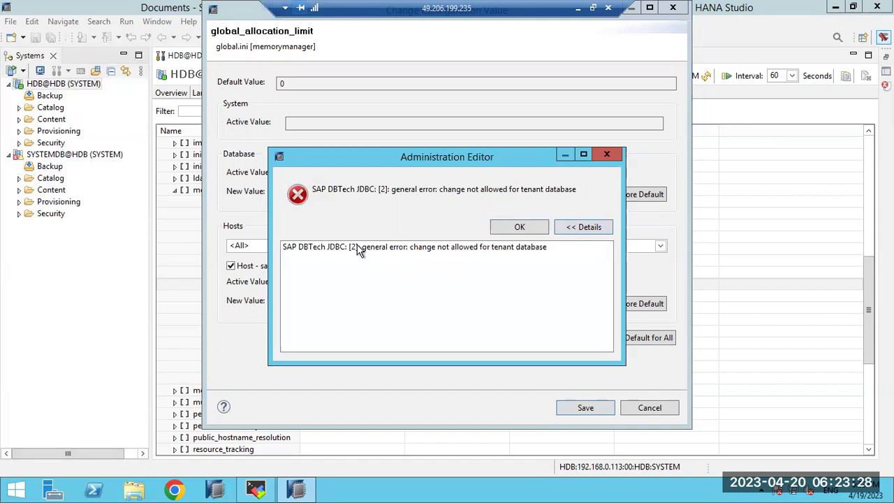
click(518, 228)
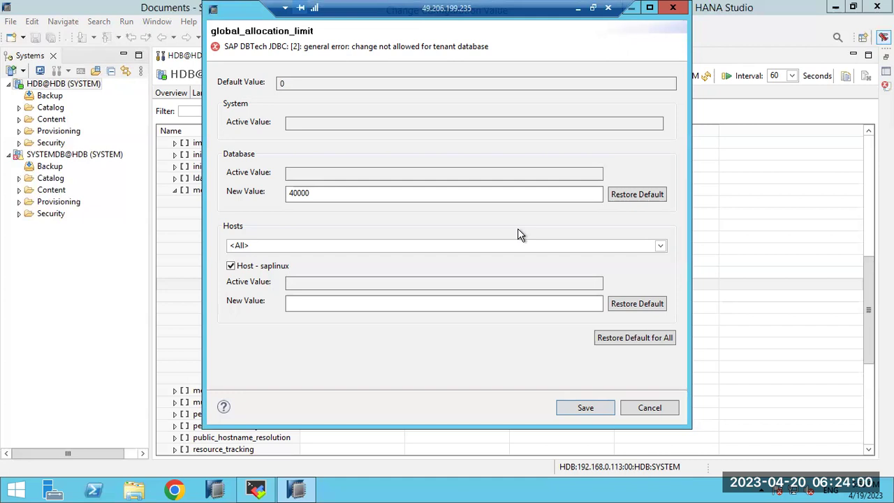
click(585, 409)
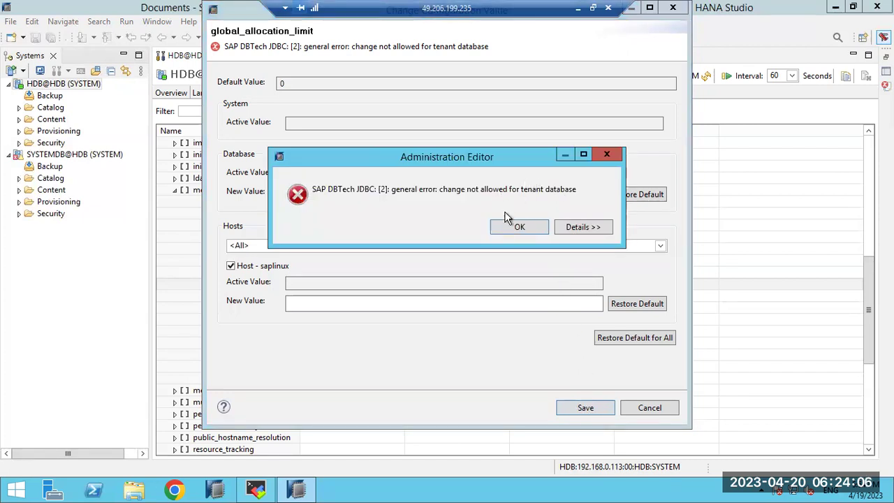
click(517, 228)
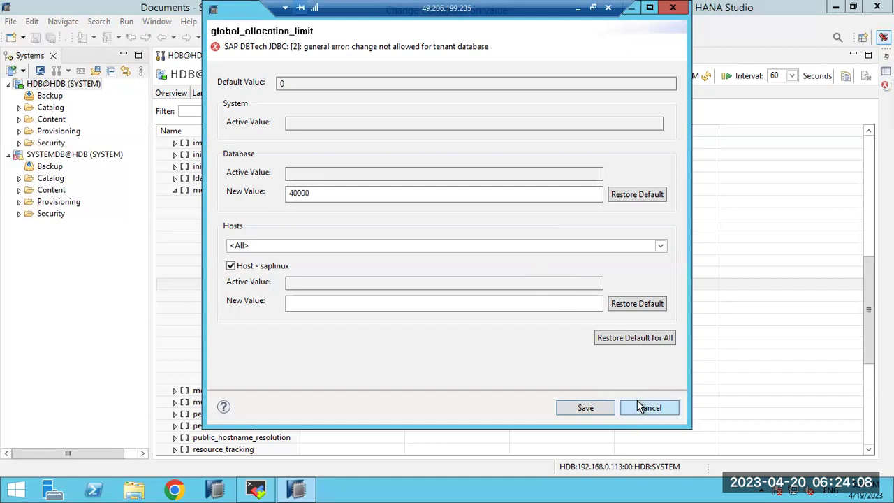
click(649, 408)
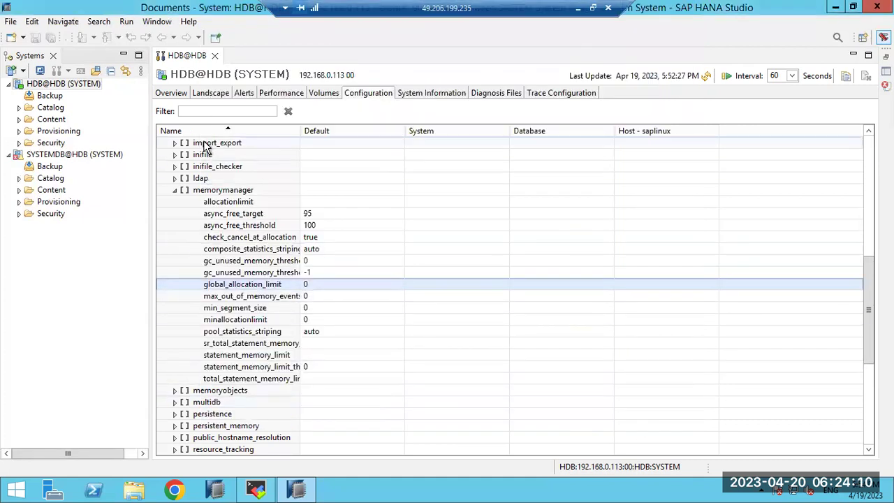
- Open the administration overview of SYSTEMDB@HDB and look at the system's configuration and monitoring options
double_click(48, 156)
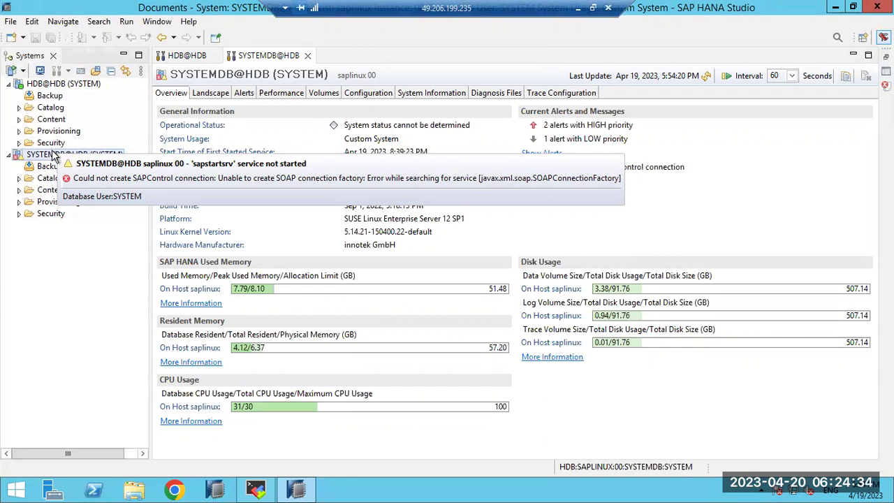
double_click(52, 155)
right_click(53, 156)
mouse_move(108, 160)
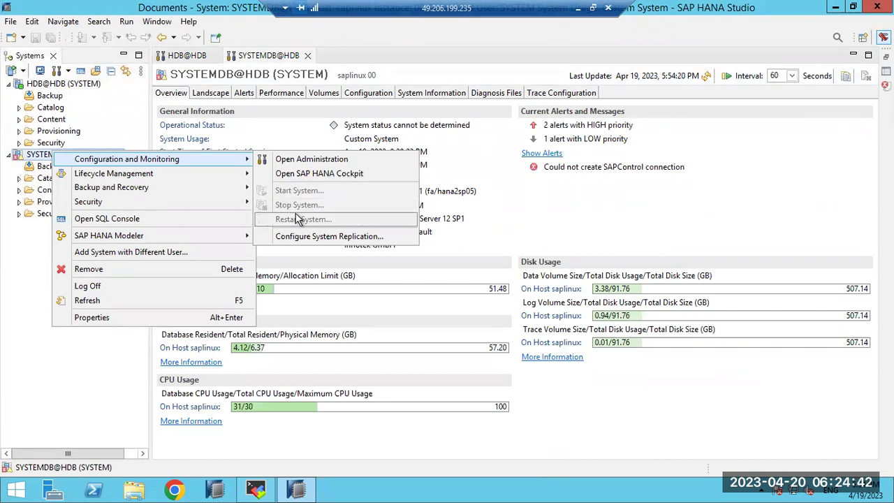
click(11, 264)
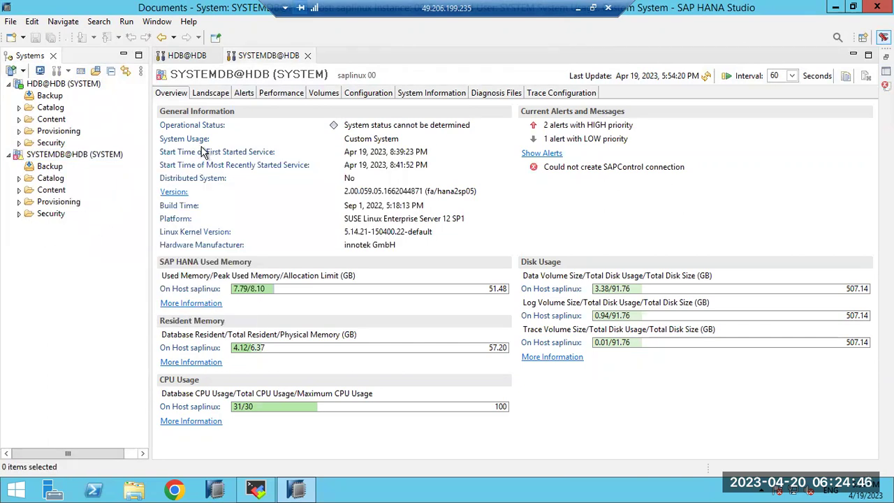
- Look through the configuration files of SYSTEMDB@HDB, examining the communication and authorization sections of indexserver.ini, and collapse the file again
click(366, 94)
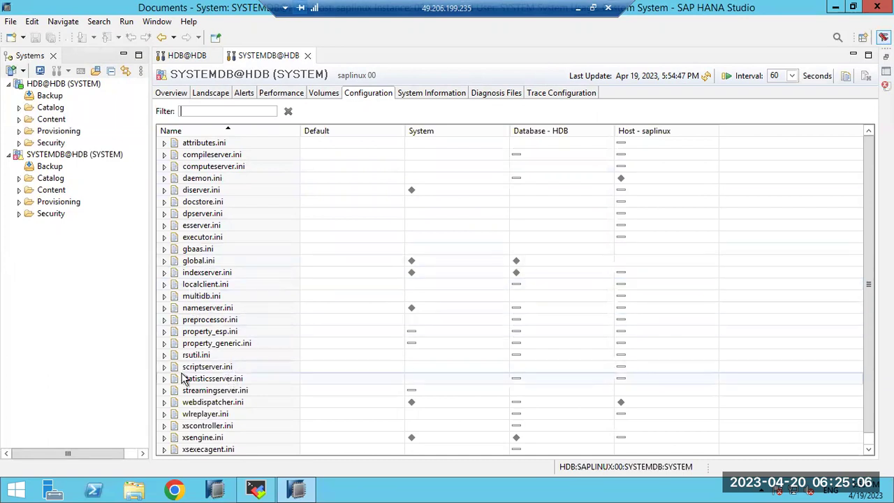
click(165, 272)
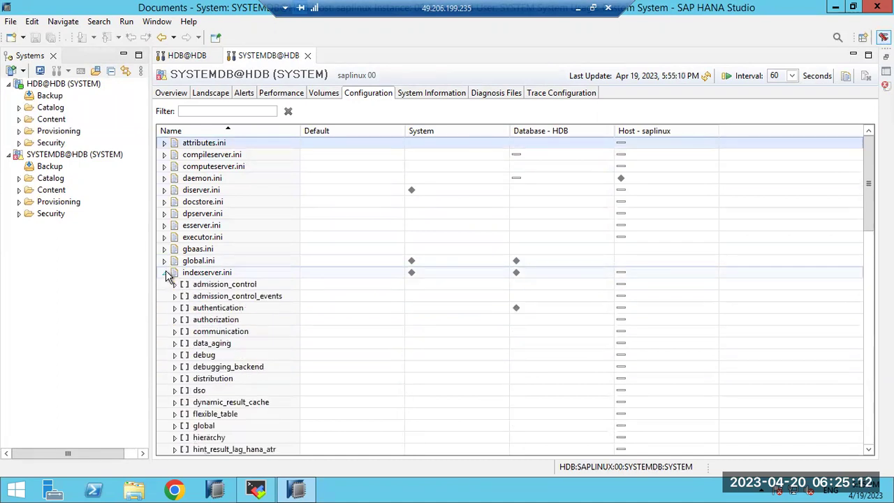
scroll(232, 335, down, 1)
scroll(233, 343, down, 3)
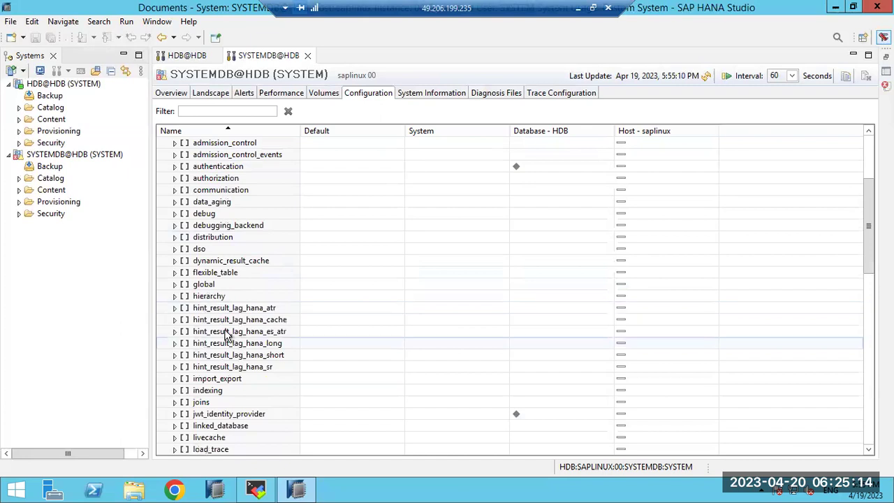
click(175, 192)
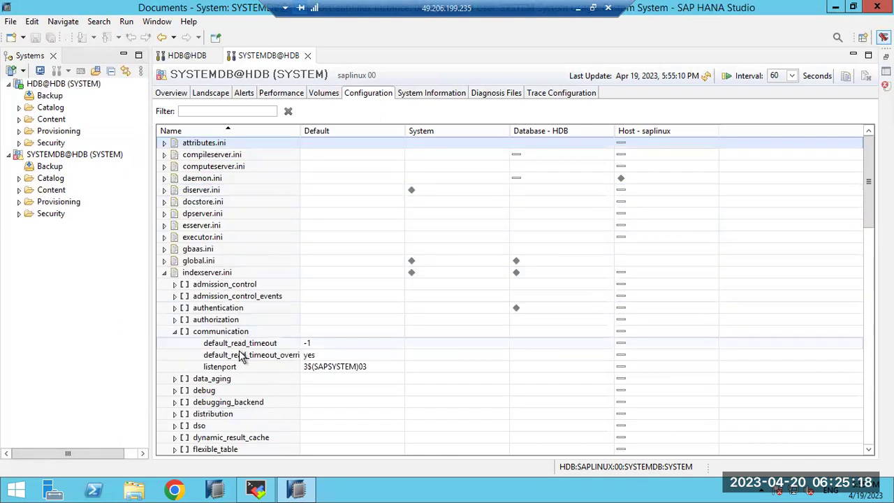
click(175, 321)
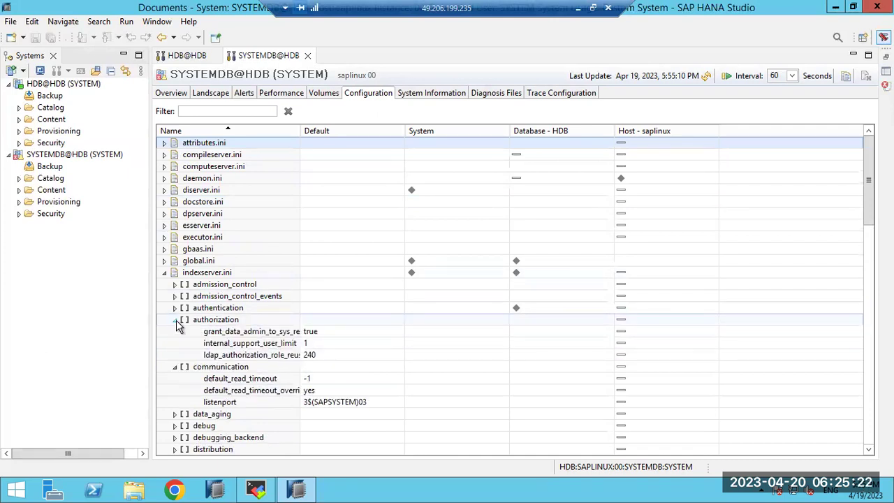
click(175, 321)
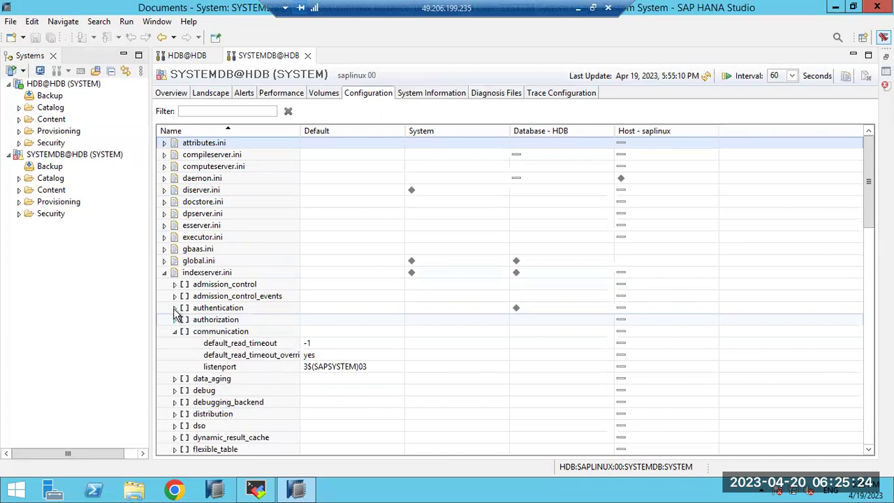
click(166, 274)
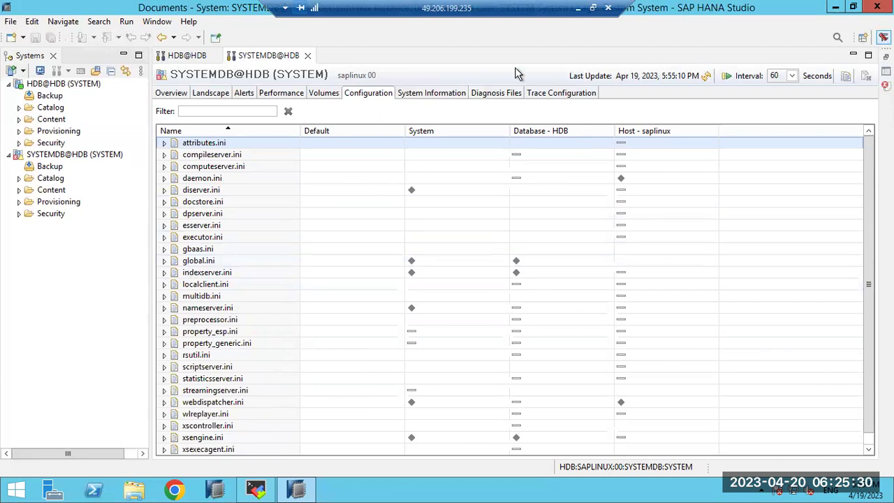
- Switch to the Paint notes and add the heading "memory parameters :" with an equals-sign underline, below the HANA studio line
click(576, 8)
click(262, 164)
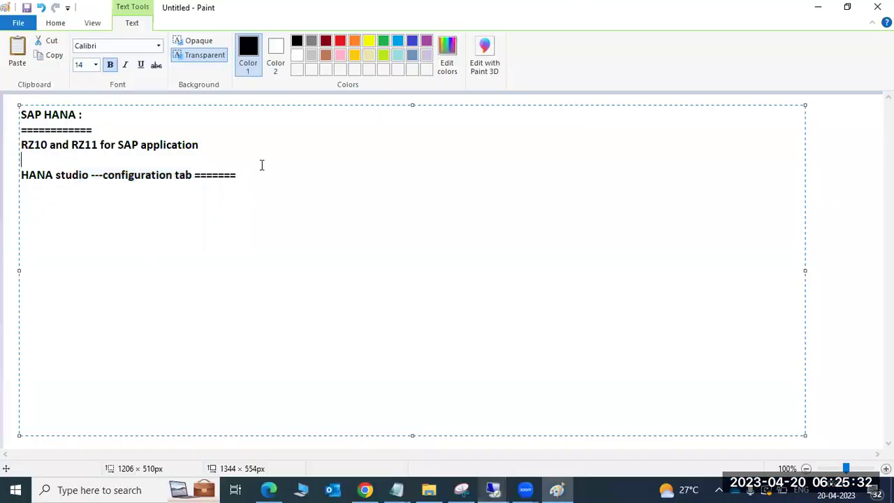
key(BackSpace)
click(276, 180)
key(Return)
key(Return)
text(memory pa)
text(rameters)
text( : )
text(=============)
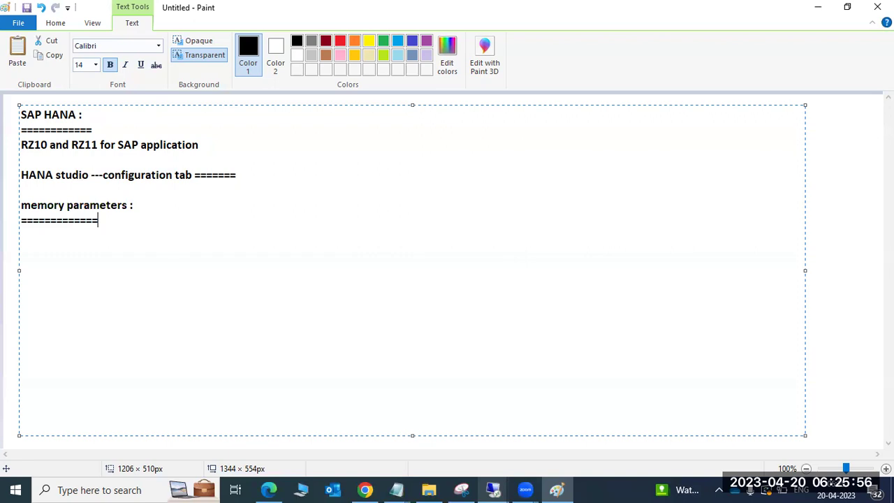
- Add the parameter name global_allocation_limit to the notes, directly after the equals-sign underline
text(global)
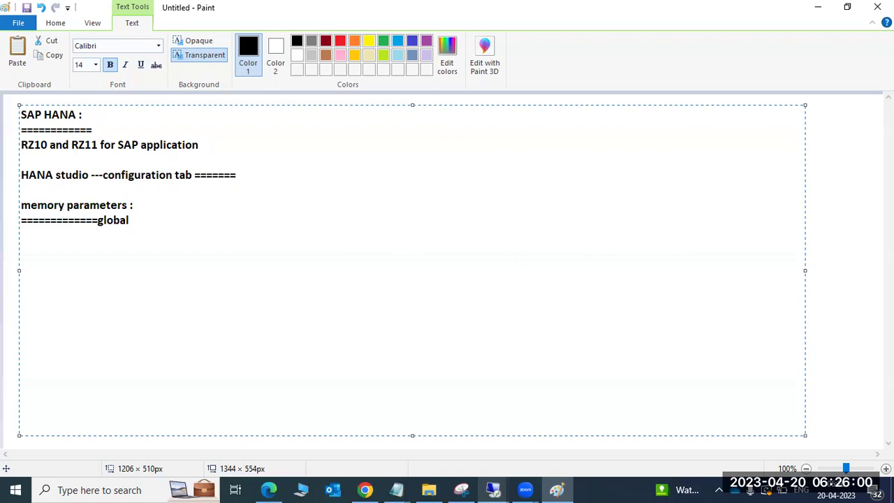
text(_allocation))
text(limit)
key(BackSpace)
key(BackSpace)
key(BackSpace)
key(BackSpace)
key(BackSpace)
key(BackSpace)
text(_limit)
key(Return)
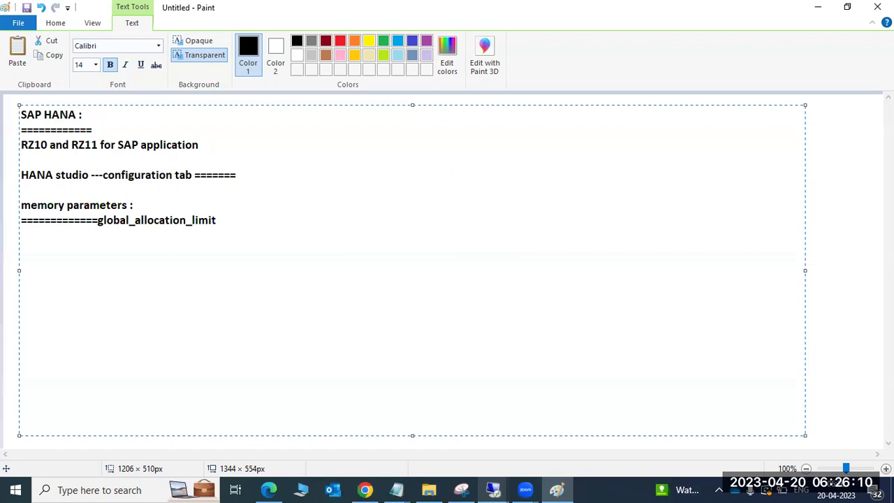
- Add the lines "statement _memory _limit" and "statement_memory_limit_threshold" below global_allocation_limit
text(statement _mem)
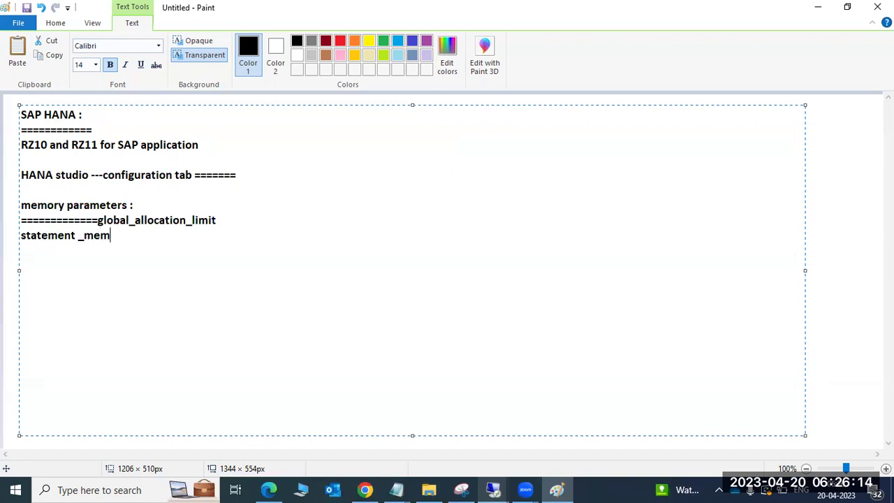
text(ory _limit statemt)
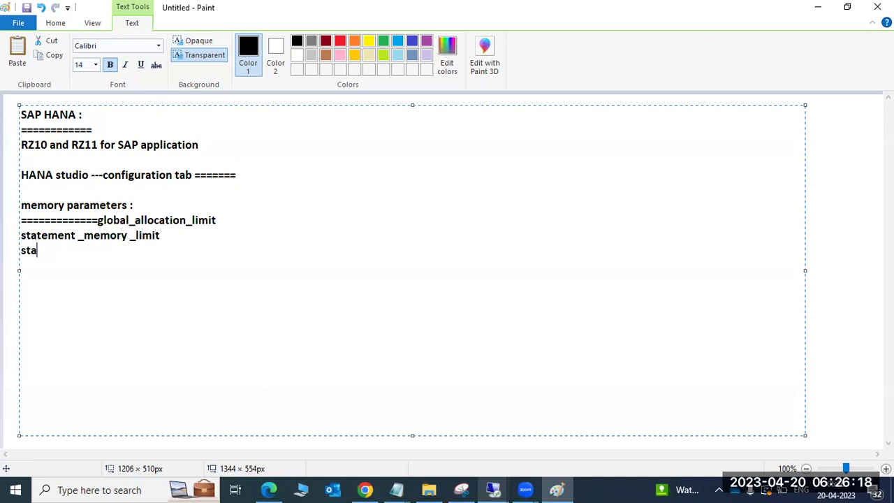
key(BackSpace)
key(BackSpace)
text(ment)
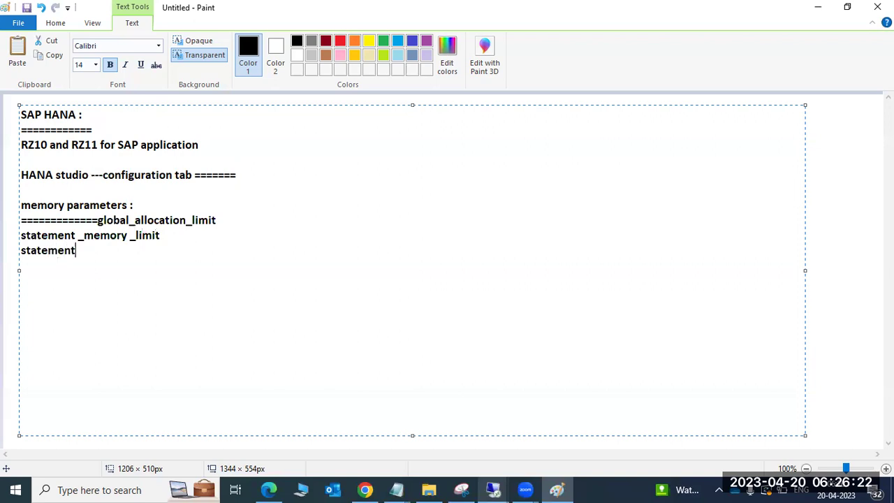
text(_memory_limi)
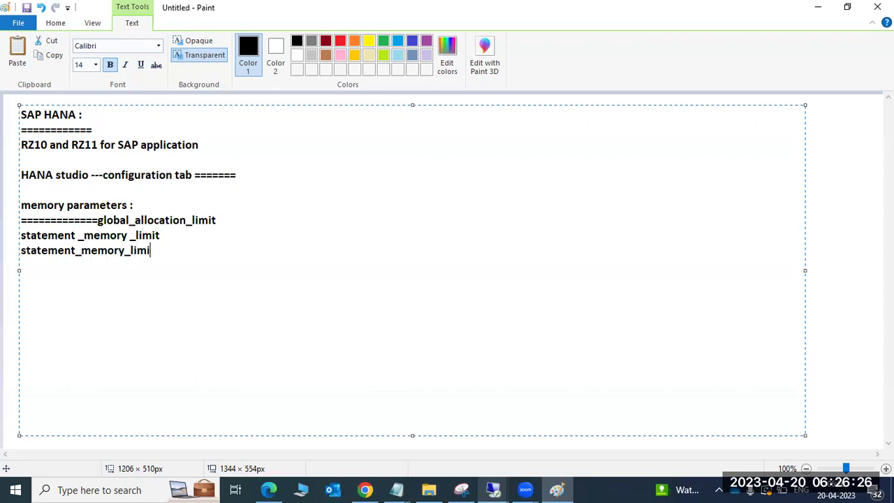
text(t_threshold)
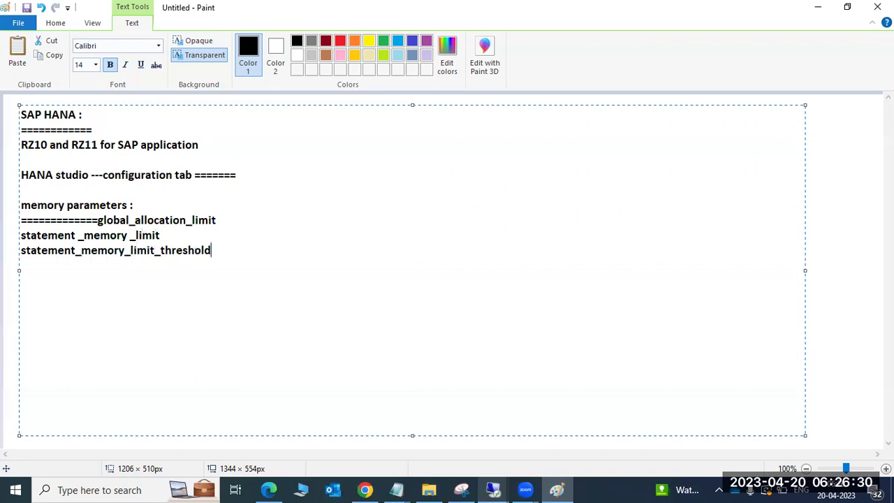
- Delete the row of equals signs in front of global_allocation_limit
click(99, 220)
key(BackSpace)
key(BackSpace)
key(BackSpace)
key(BackSpace)
key(BackSpace)
key(BackSpace)
key(BackSpace)
key(BackSpace)
key(BackSpace)
key(BackSpace)
key(BackSpace)
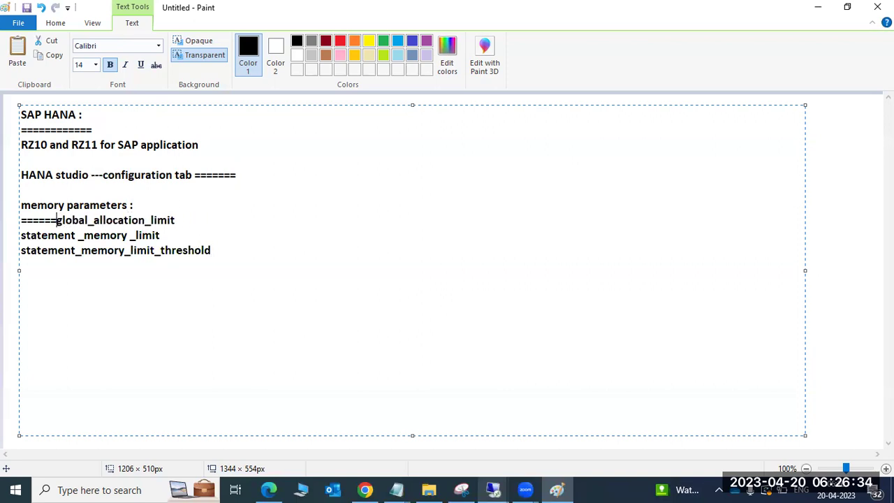
key(BackSpace)
key(BackSpace)
key(BackSpace)
- Insert two blank lines below the memory parameters heading and colour the three parameter names red
click(140, 206)
key(Return)
key(Return)
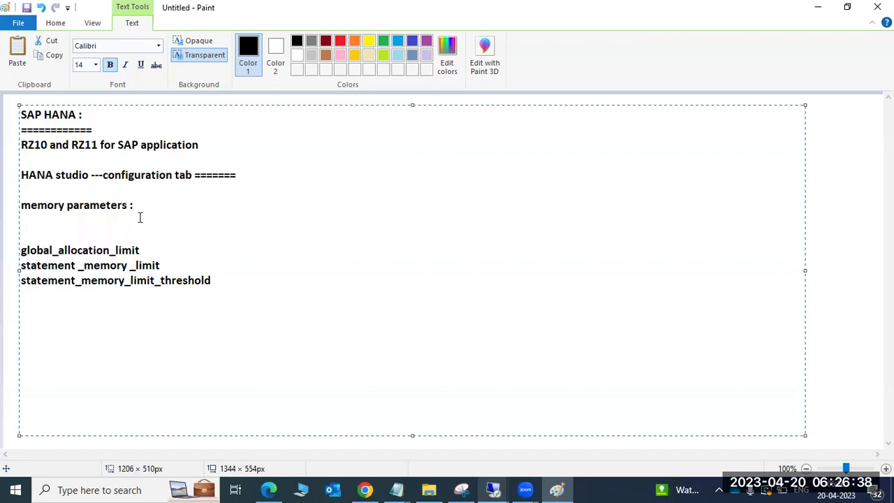
drag(229, 287, 21, 248)
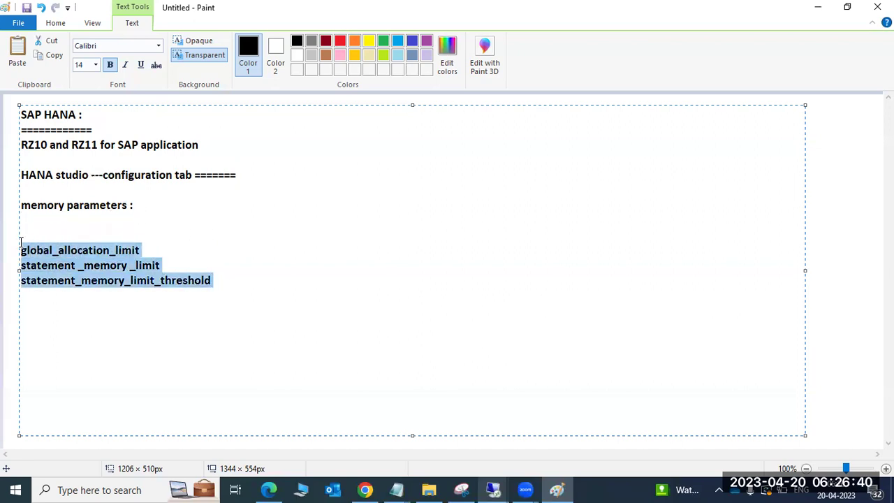
click(340, 40)
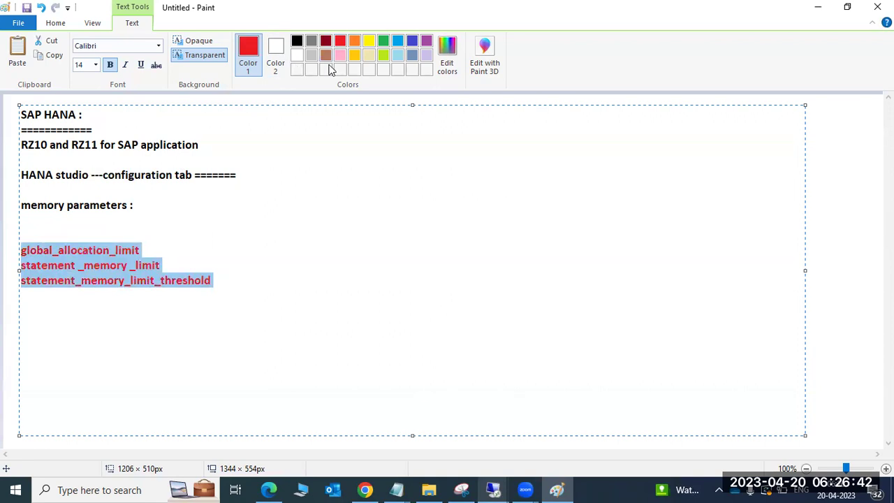
- Switch back to SAP HANA Studio in the remote desktop session and expand the memorymanager section of global.ini for SYSTEMDB@HDB
mouse_move(506, 488)
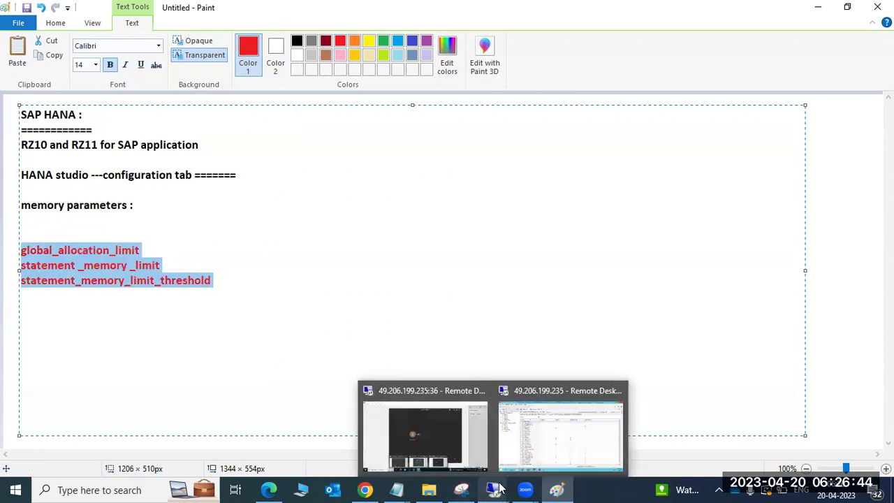
click(520, 426)
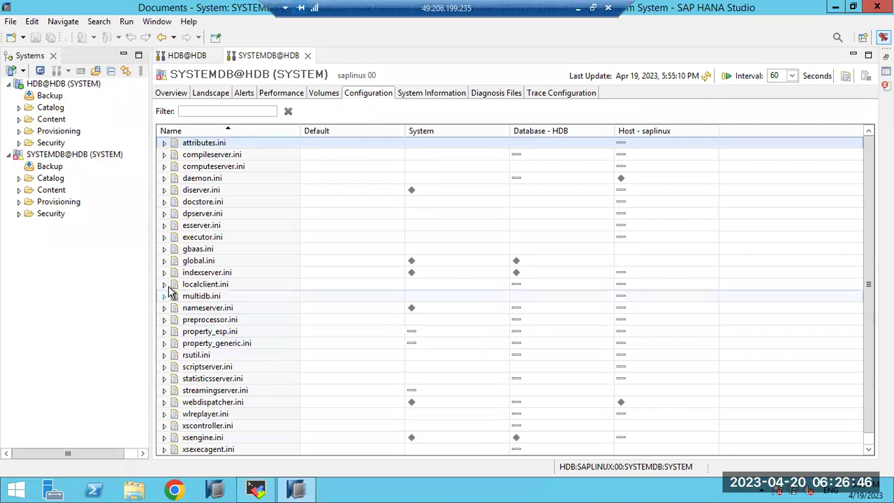
click(164, 261)
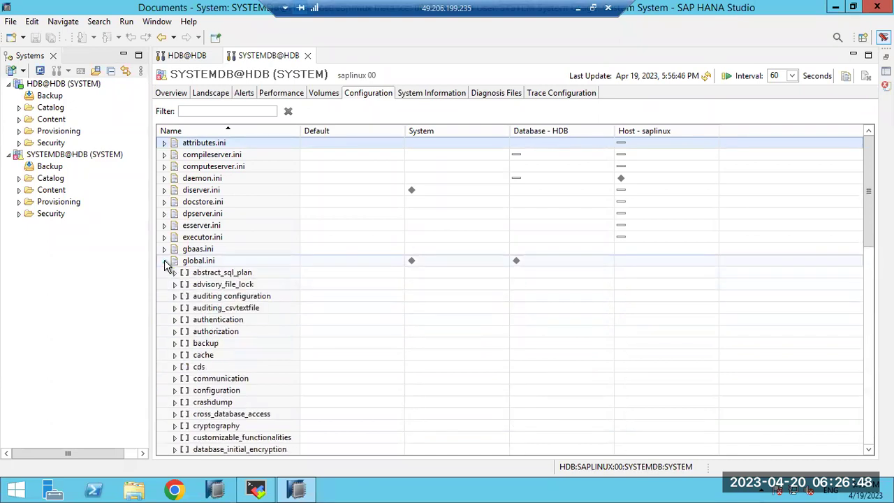
scroll(201, 341, down, 3)
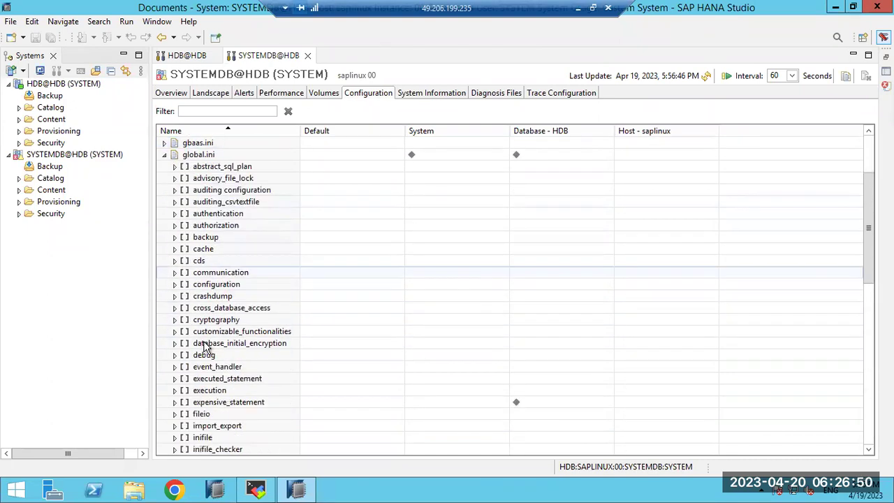
scroll(204, 348, down, 4)
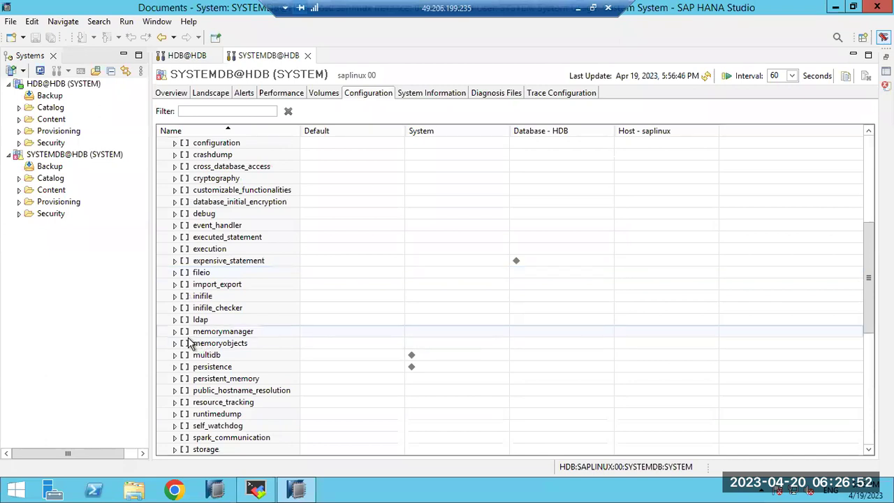
click(175, 332)
scroll(209, 349, down, 3)
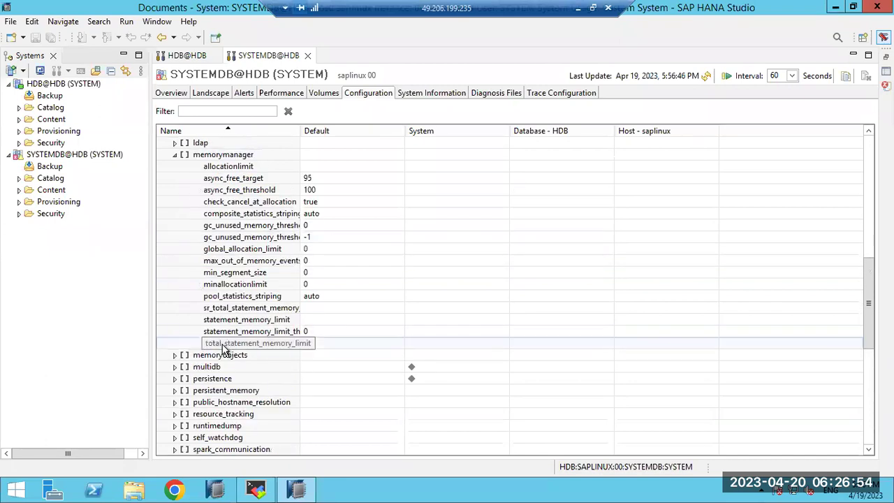
- Set global_allocation_limit to 40000 for database HDB and save the change
double_click(226, 250)
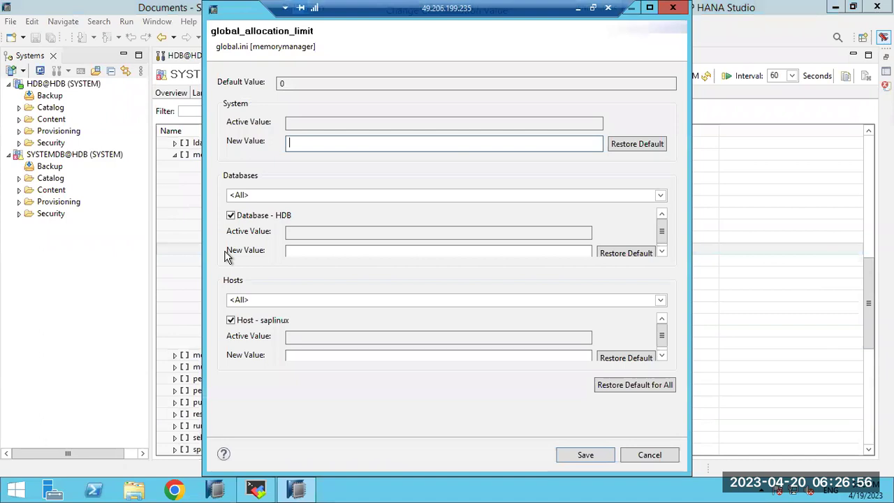
double_click(280, 84)
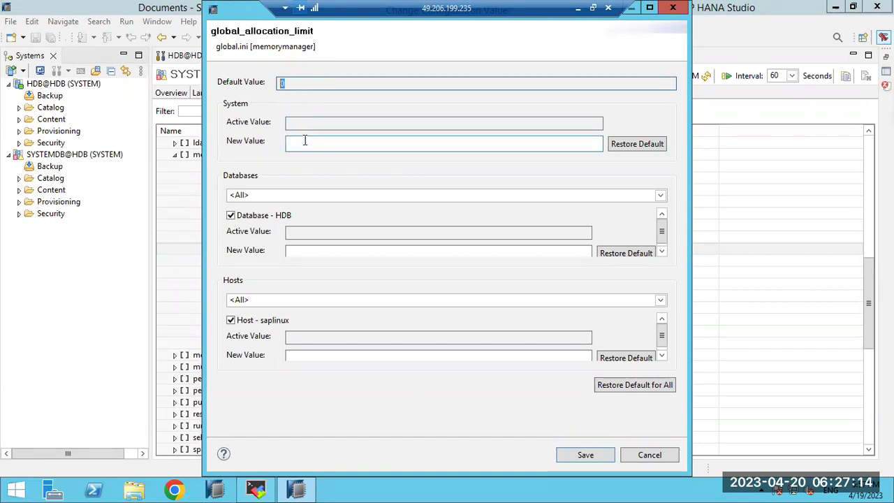
click(294, 250)
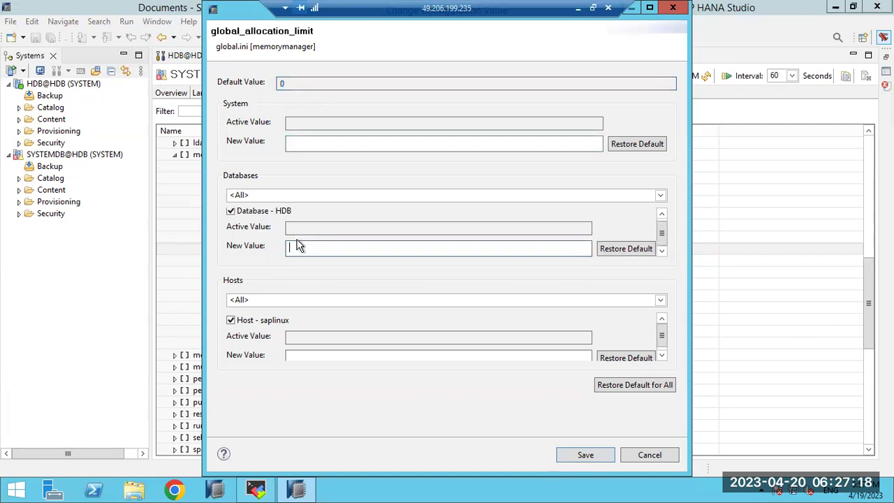
text(4000)
click(575, 455)
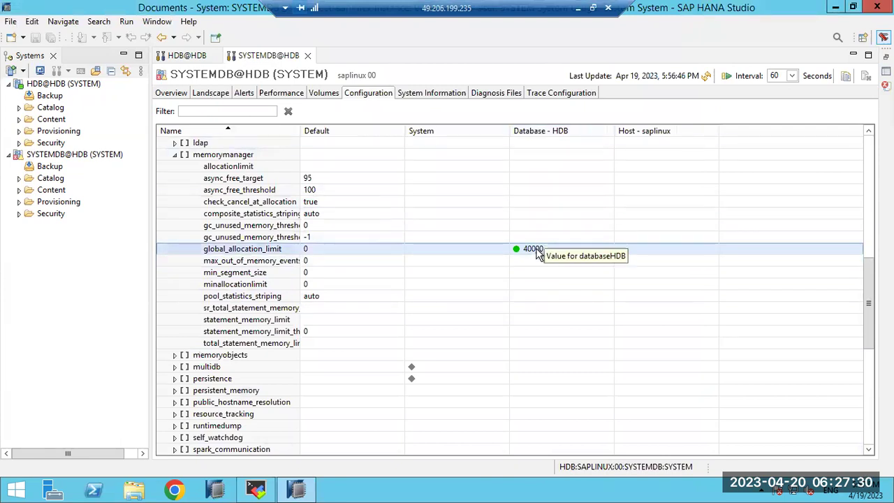
- Refresh the overview to check the memory allocation limit, and return to the global_allocation_limit parameter in the configuration
click(180, 94)
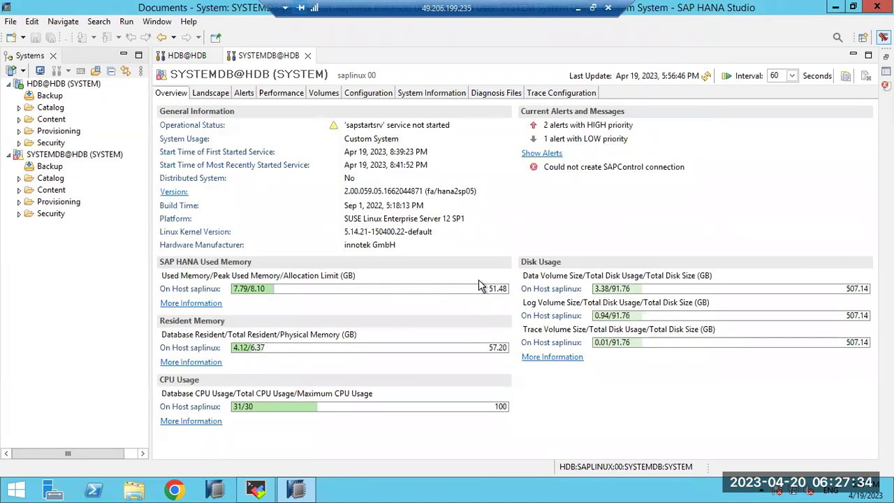
click(706, 77)
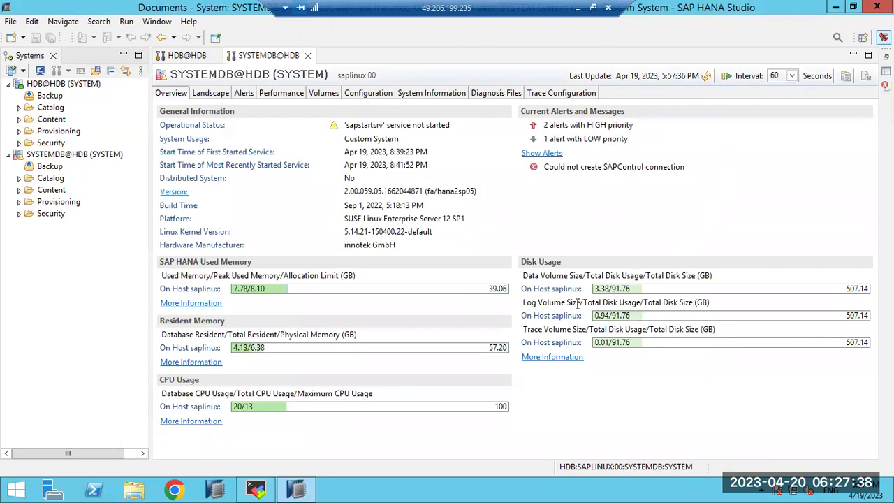
mouse_move(491, 292)
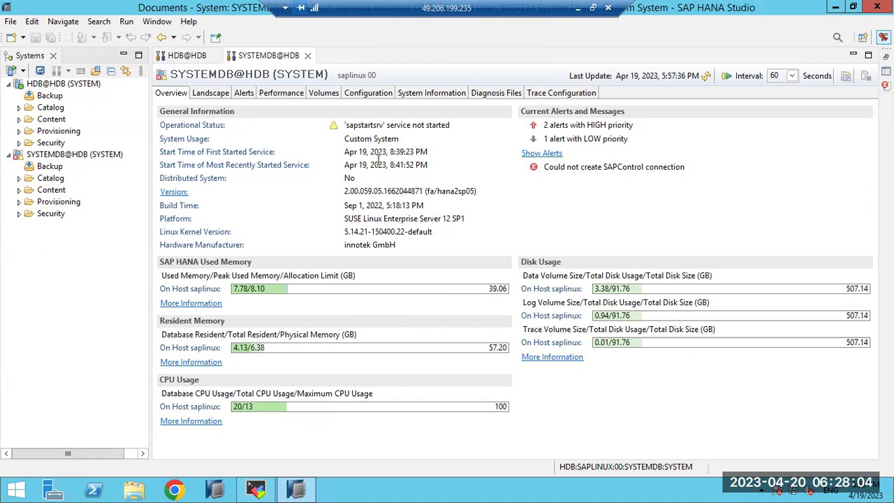
click(353, 99)
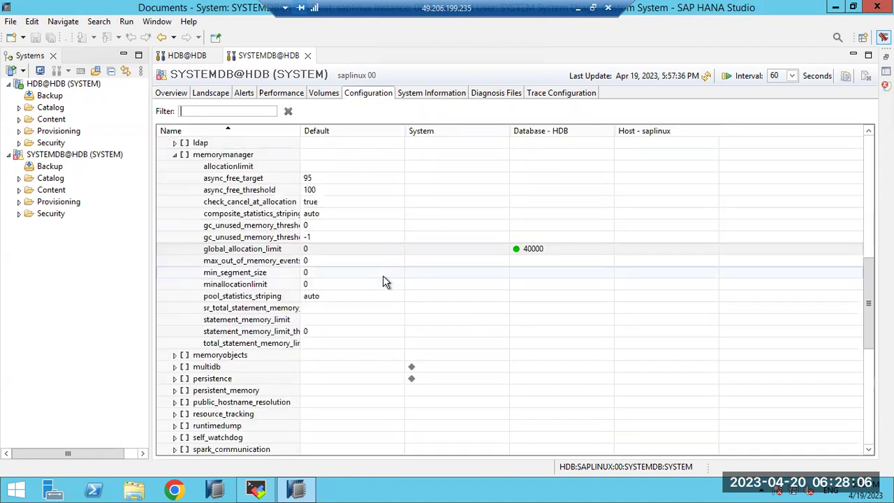
click(245, 253)
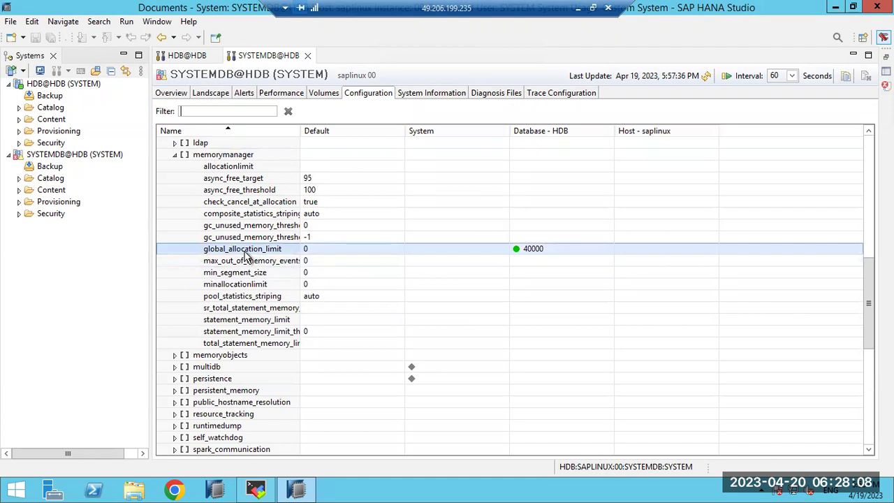
- Set global_allocation_limit to 41000 for database HDB in the memorymanager section and save the change
double_click(253, 260)
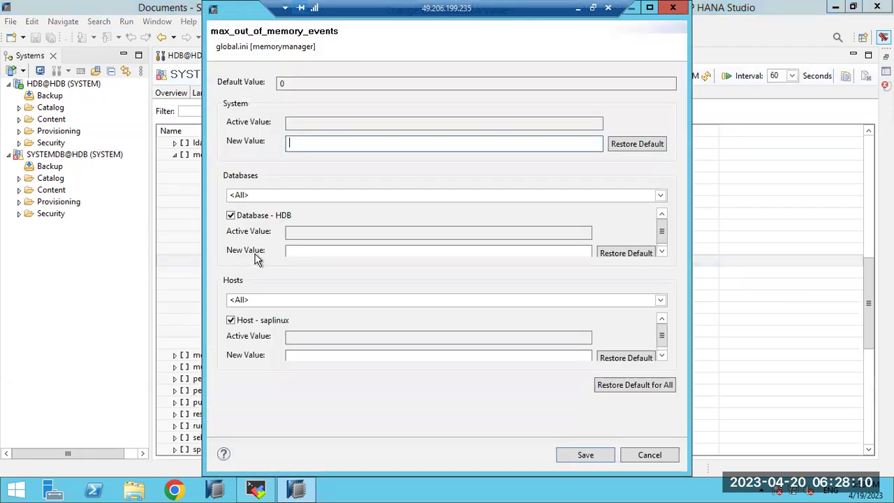
click(649, 455)
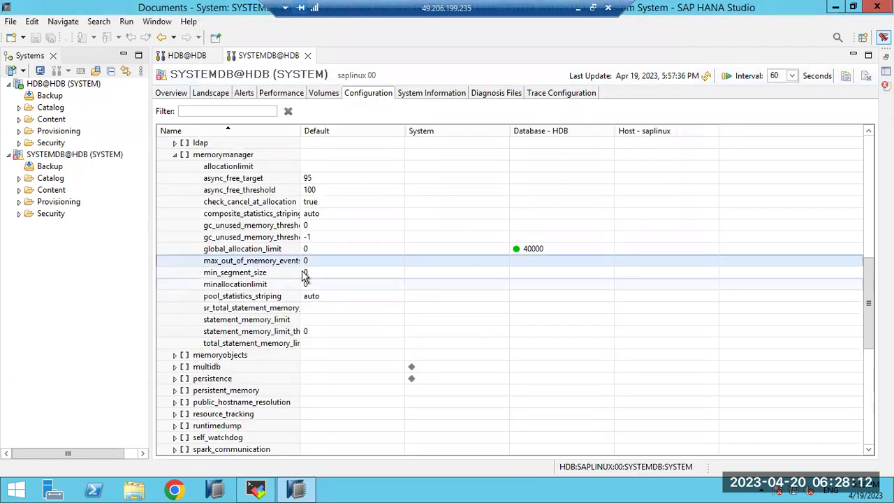
double_click(257, 250)
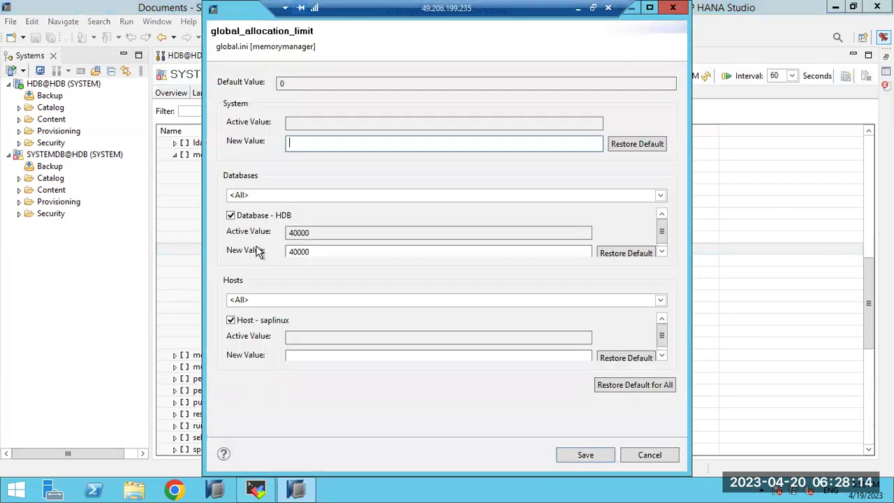
click(298, 255)
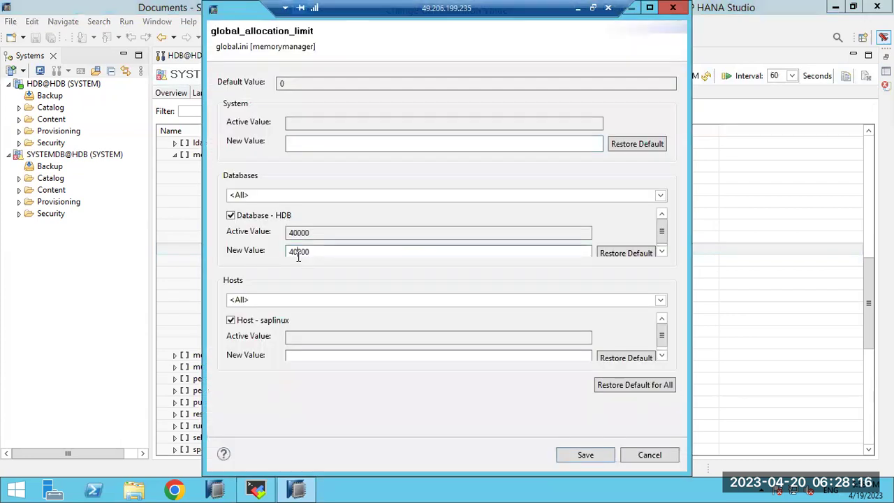
text(1)
click(583, 455)
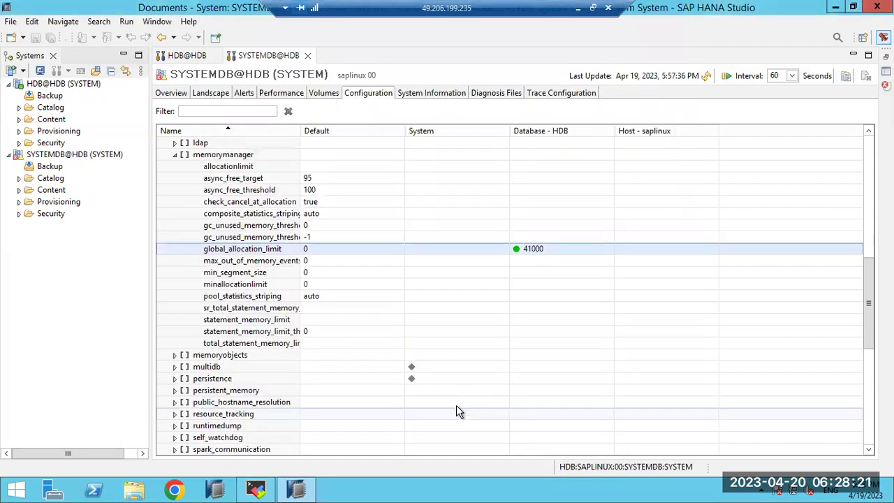
- Refresh the SYSTEMDB@HDB overview and compare the memory allocation limit with the configured parameter and the physical memory
click(171, 93)
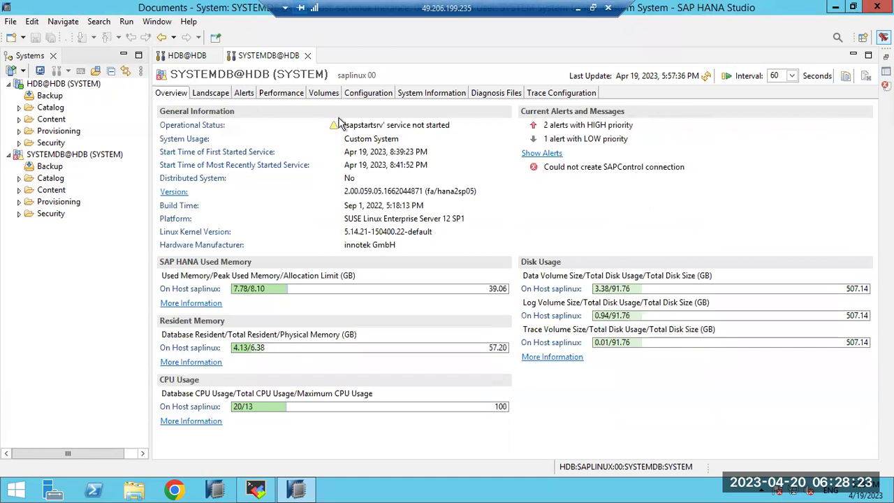
click(706, 75)
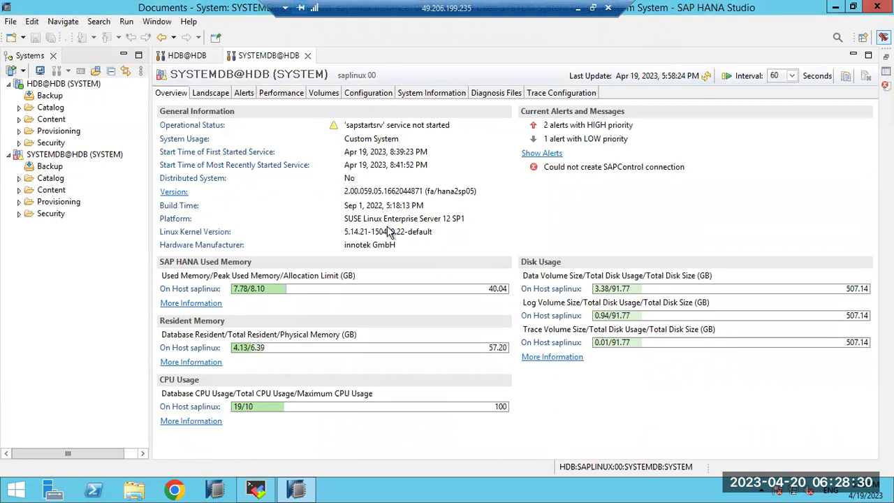
click(352, 91)
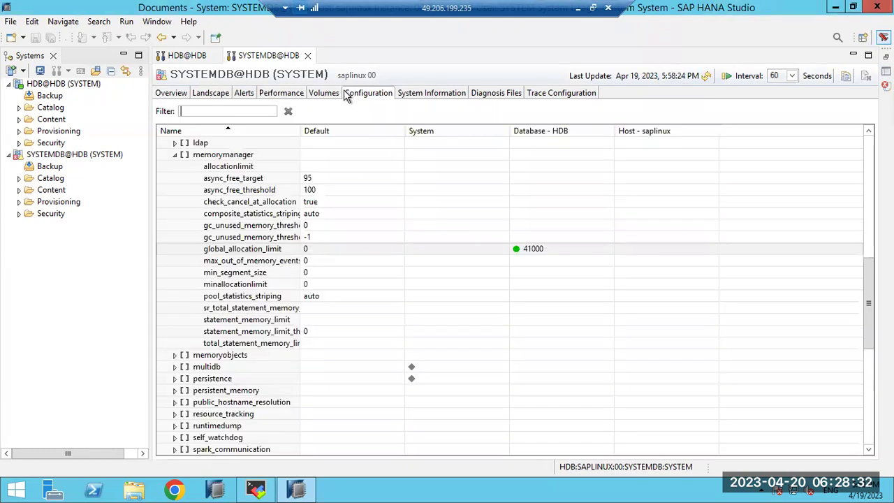
click(167, 95)
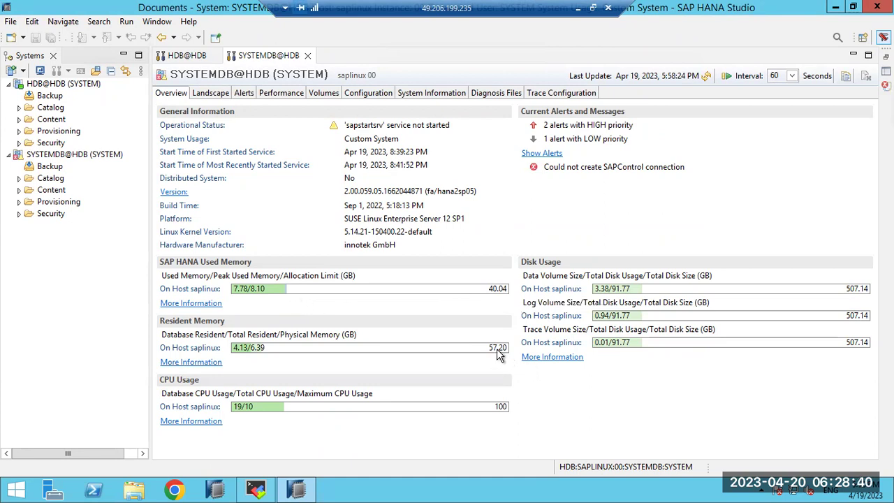
mouse_move(498, 354)
- Refresh the HDB@HDB overview to check its allocation limit, and return to global_allocation_limit in the SYSTEMDB@HDB configuration
click(178, 56)
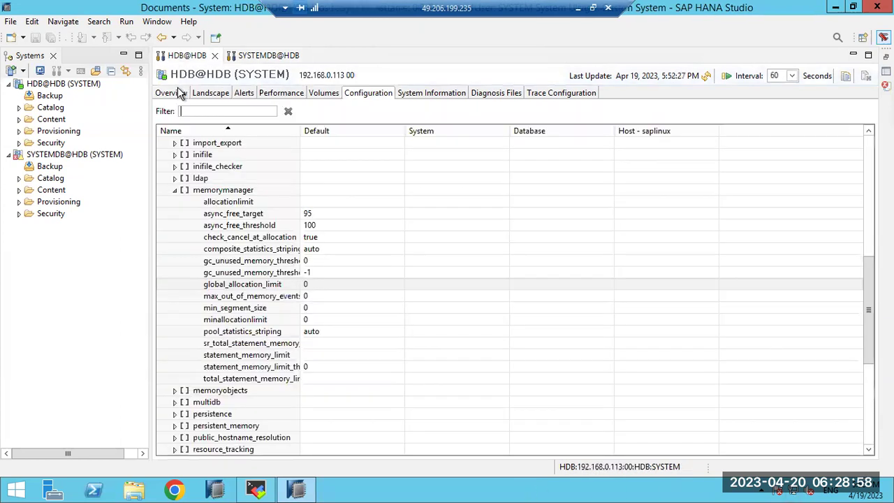
click(181, 93)
click(706, 77)
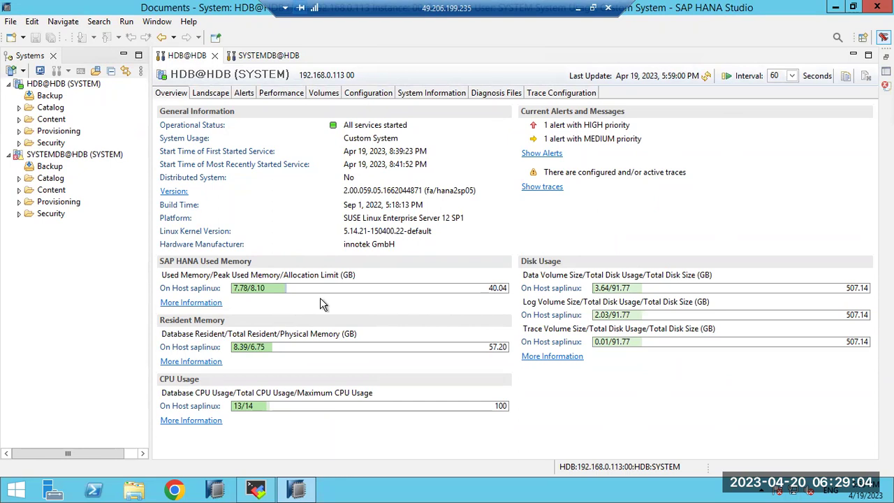
click(269, 59)
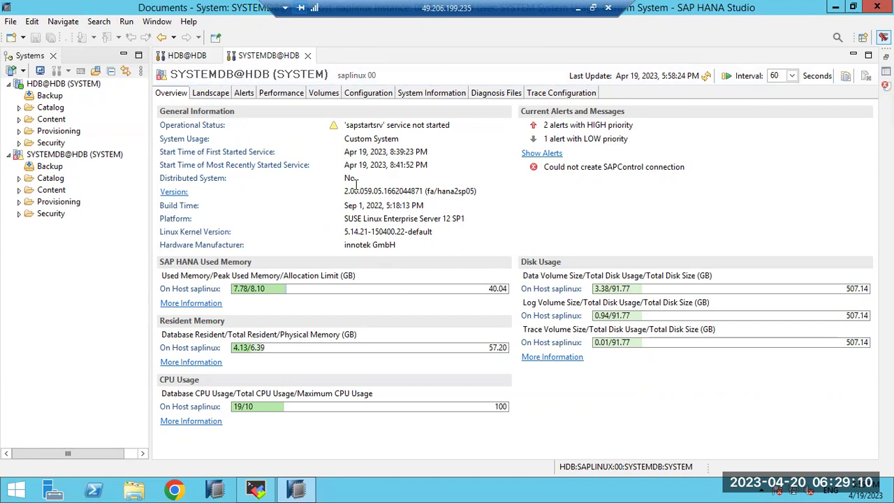
click(365, 97)
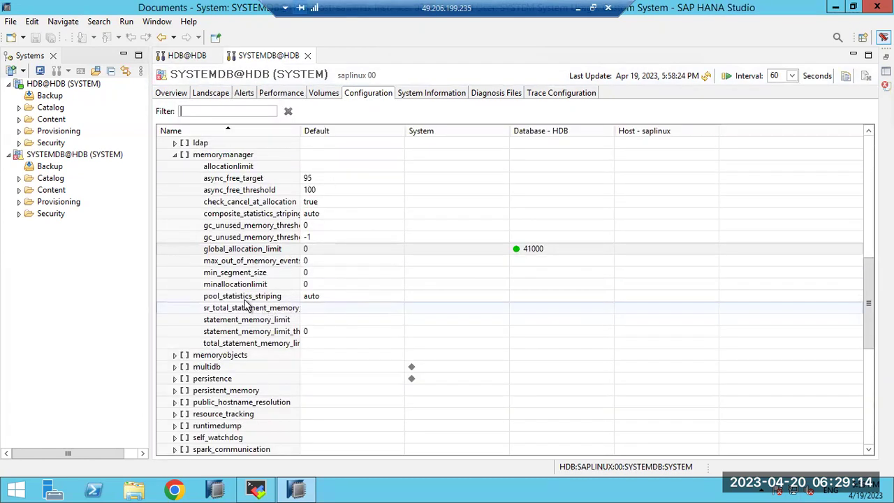
click(249, 251)
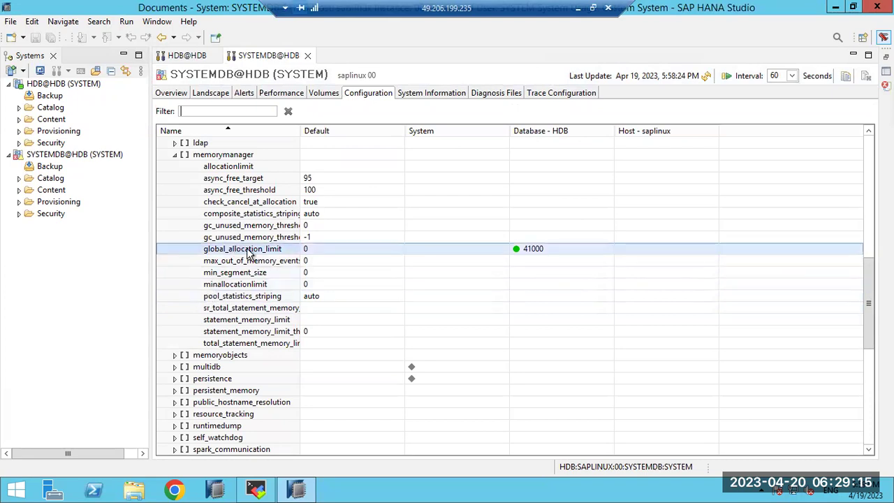
- Set statement_memory_limit to 2000 for database HDB and save the change
double_click(266, 323)
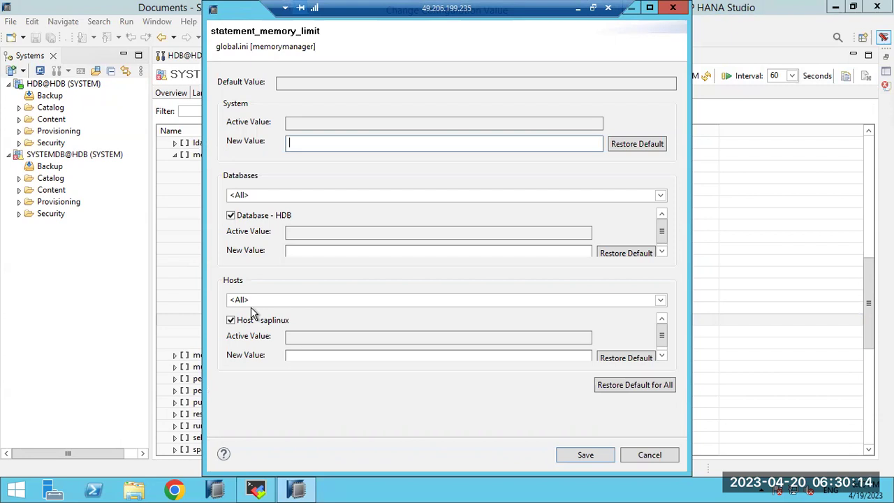
click(649, 456)
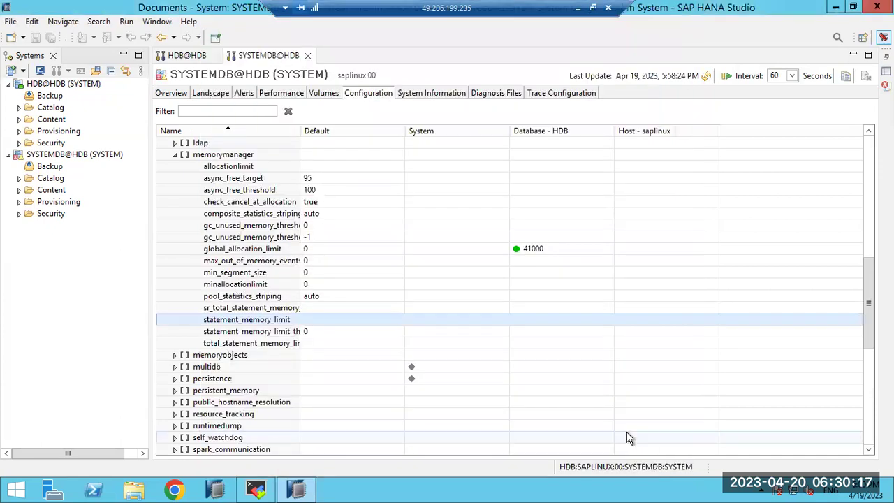
double_click(246, 320)
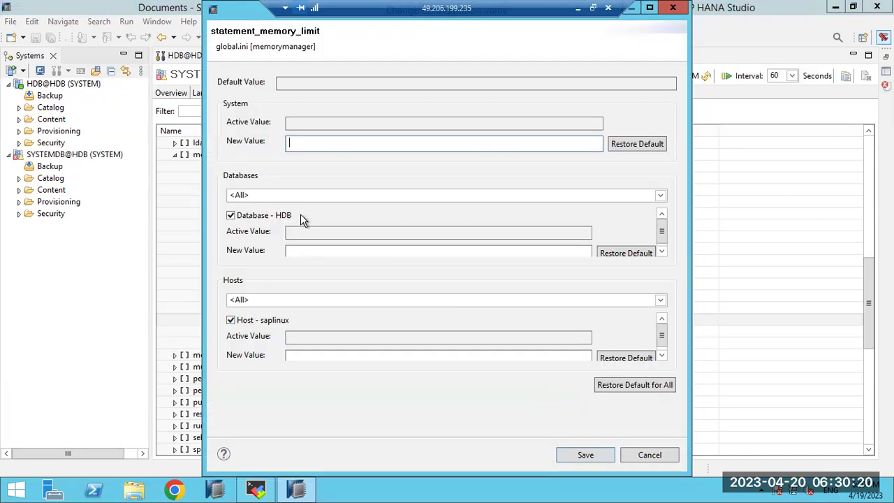
click(297, 252)
text(2000)
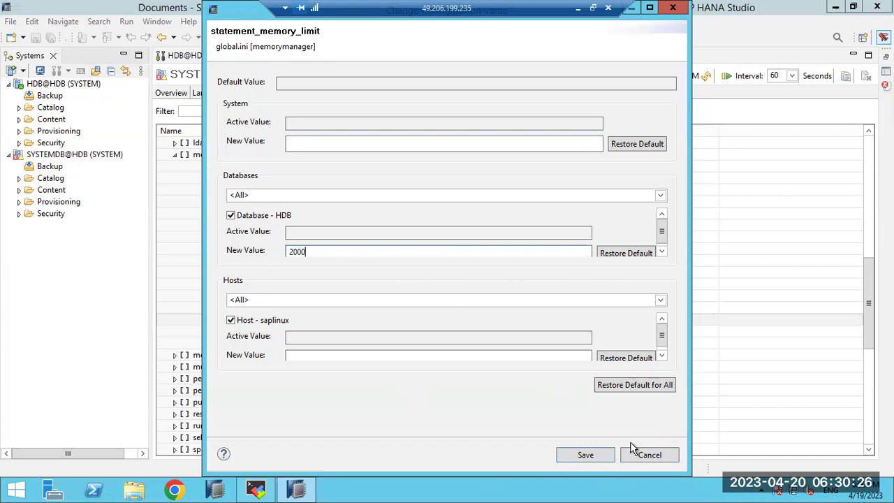
click(585, 455)
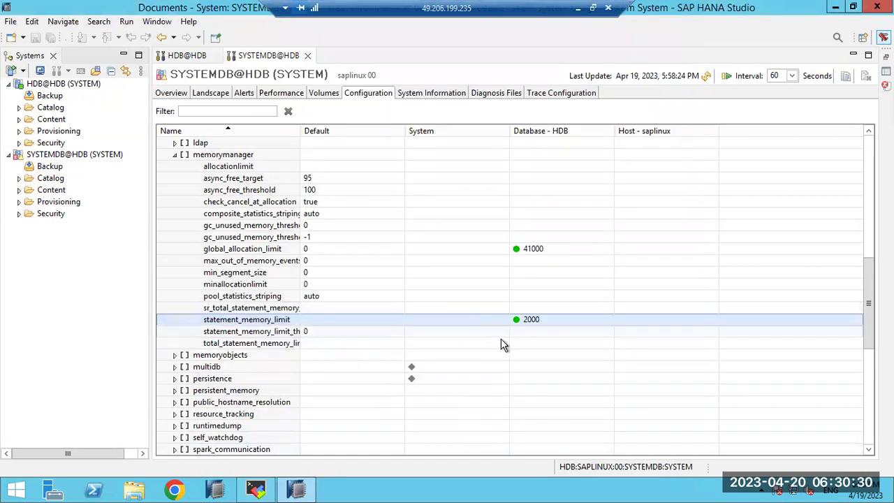
- Set statement_memory_limit_threshold to 90 at system level and save the change
click(269, 333)
double_click(268, 334)
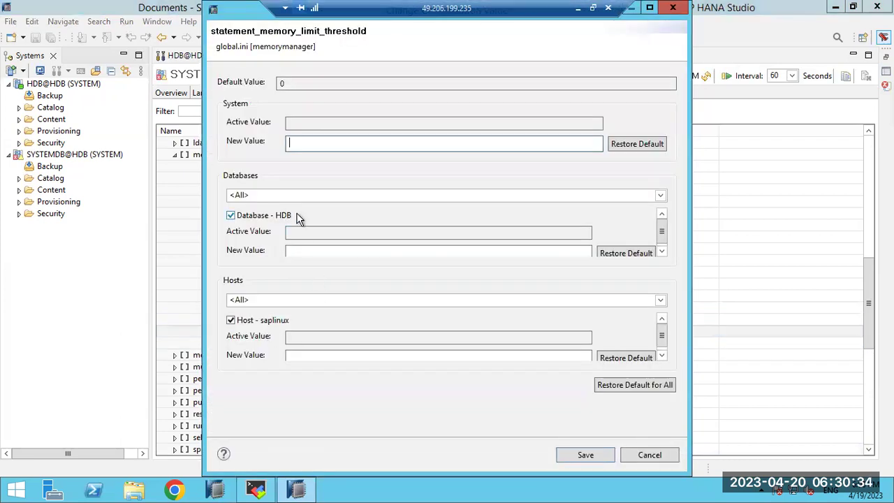
text(90)
click(566, 453)
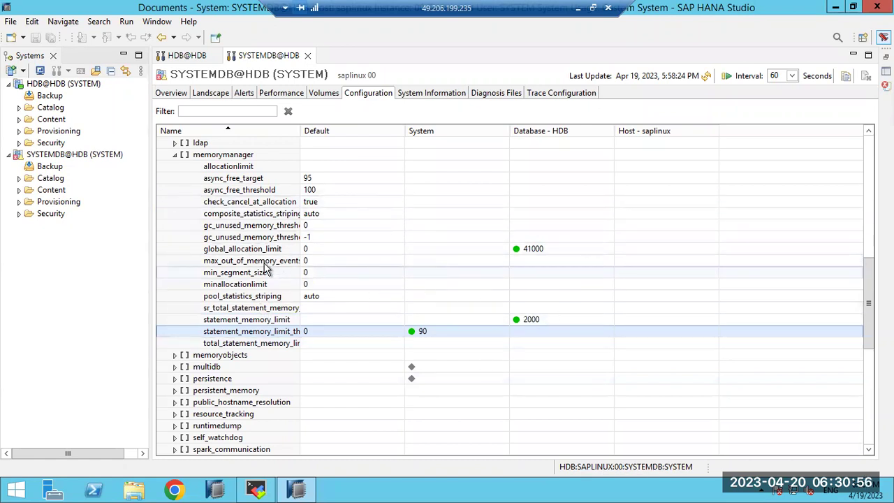
- Collapse the memorymanager section and filter the SYSTEMDB@HDB configuration parameters by "time"
click(175, 154)
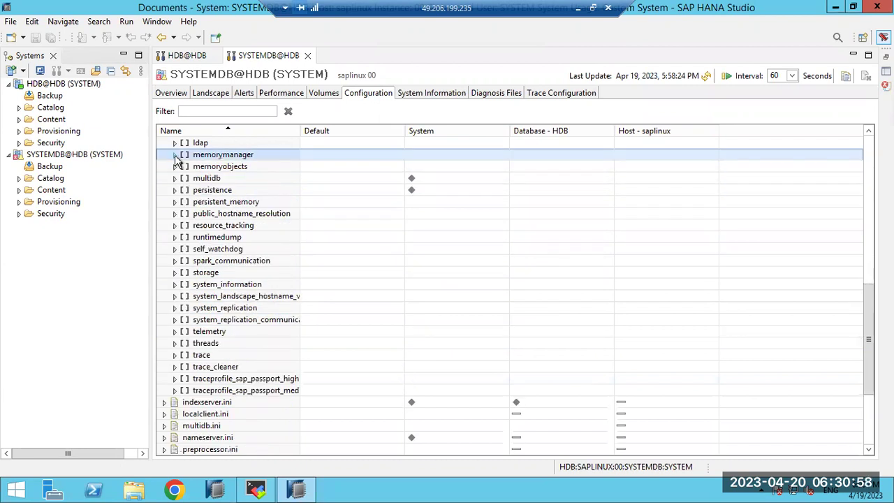
click(204, 111)
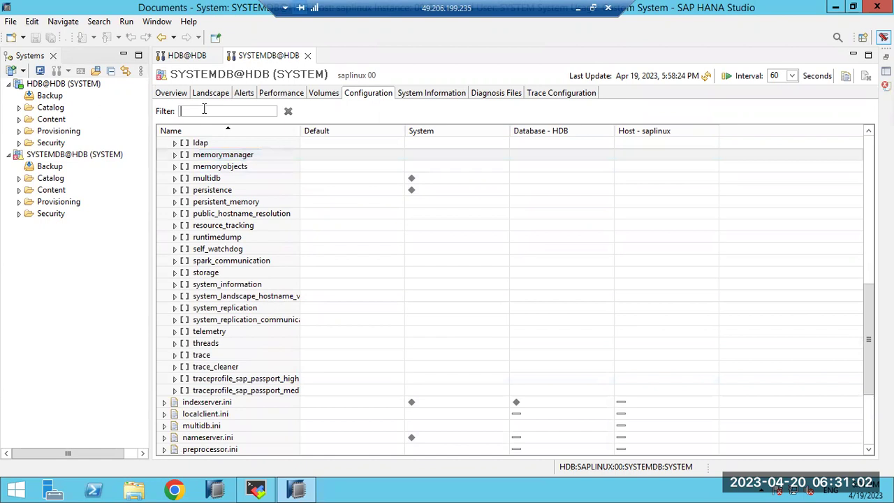
text(time)
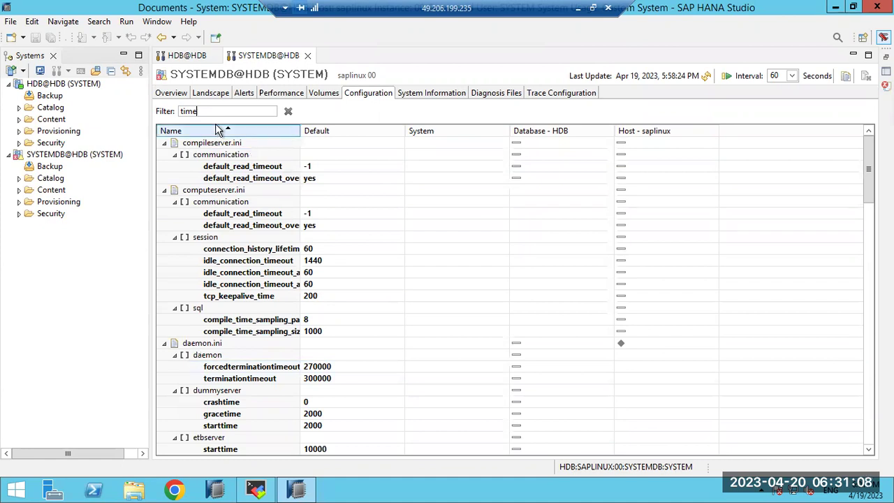
- Set connection_history_lifetime in the session section of computeserver.ini to 62 at system level and save it
double_click(251, 250)
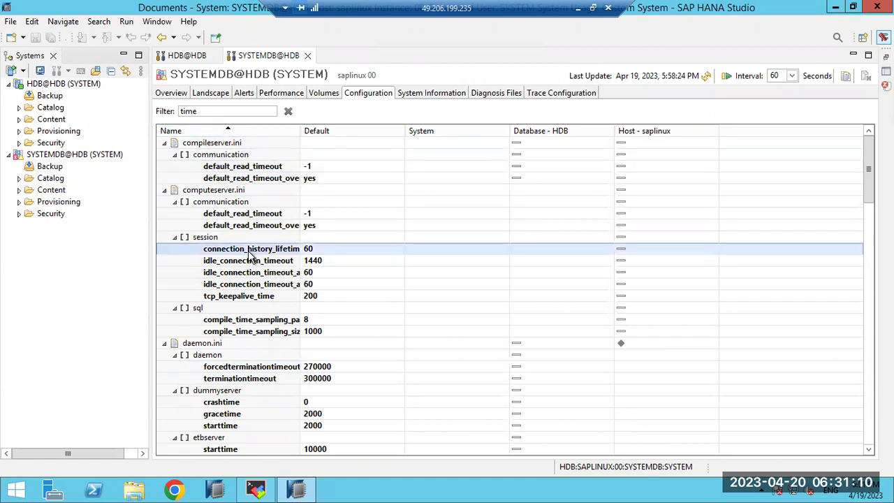
double_click(285, 84)
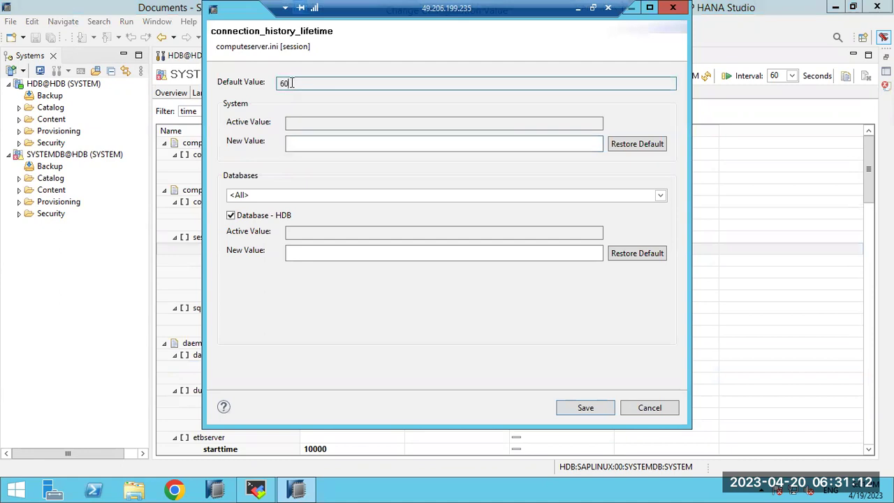
click(303, 142)
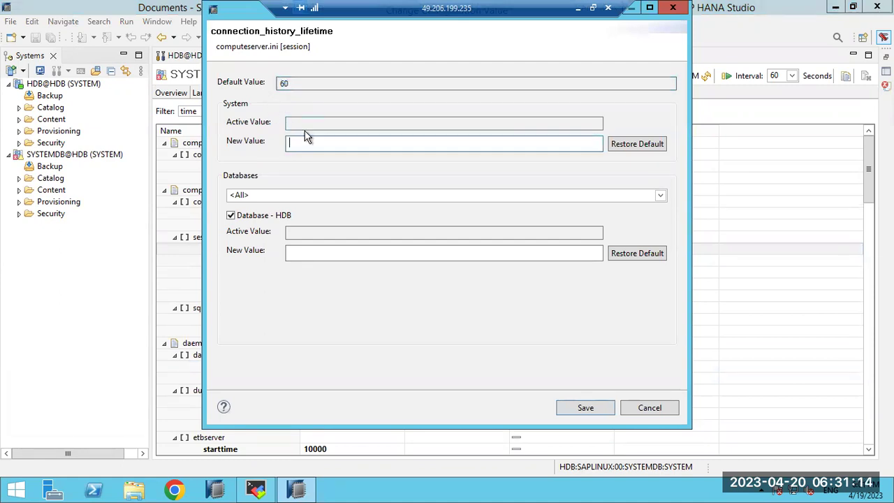
text(62)
click(580, 409)
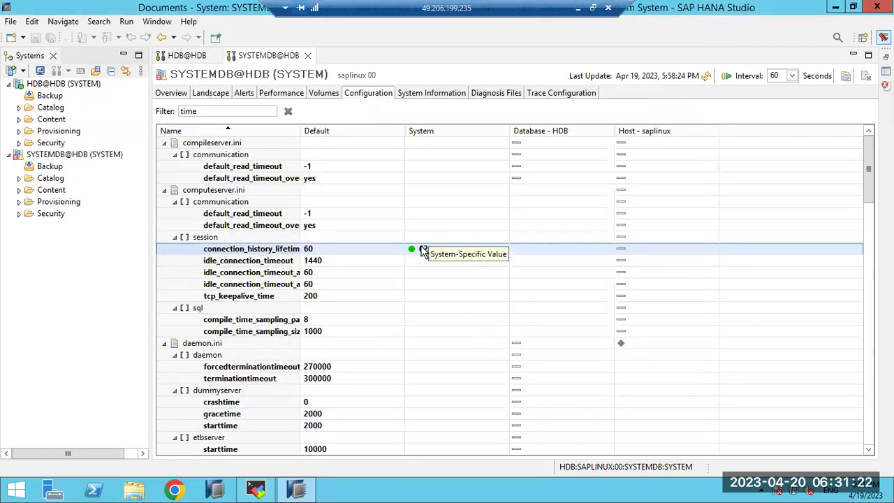
- Set idle_connection_timeout in the session section of computeserver.ini to 1441 at system level and save it
click(238, 264)
double_click(238, 263)
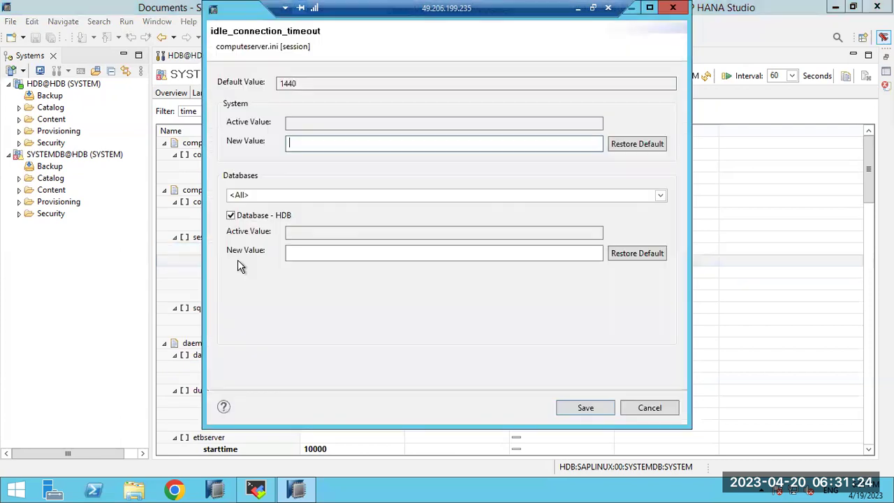
click(295, 84)
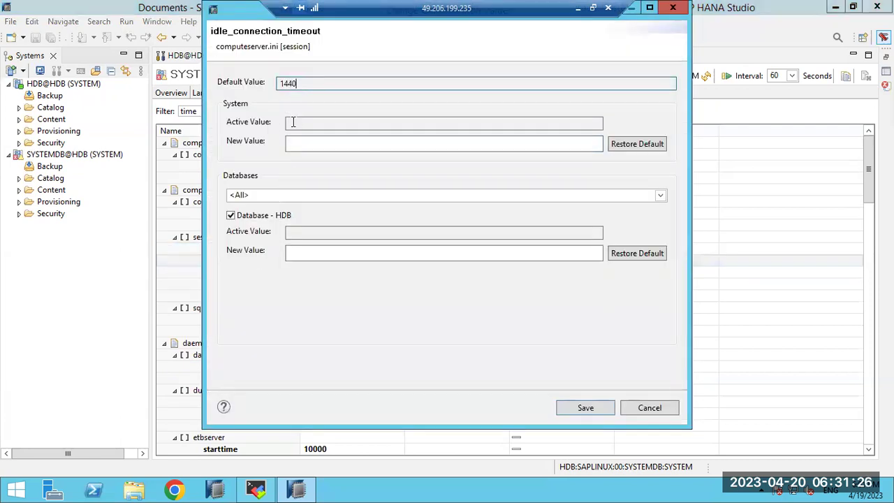
click(296, 142)
text(1441)
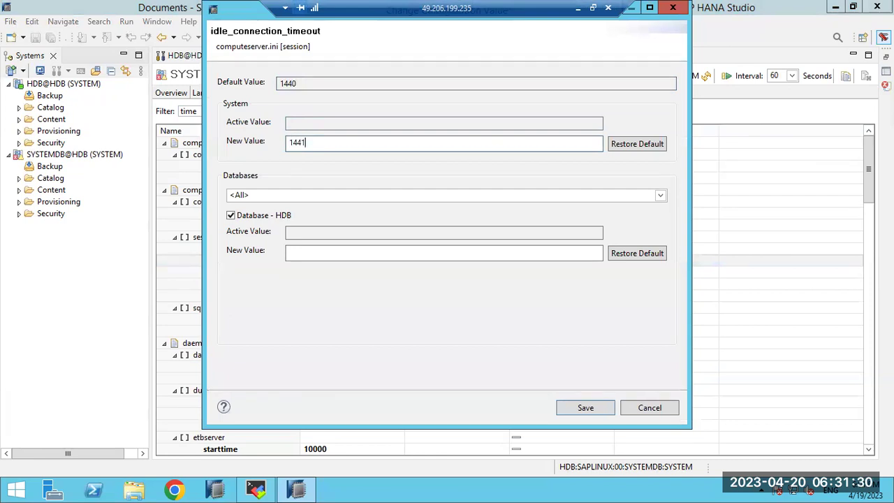
click(583, 408)
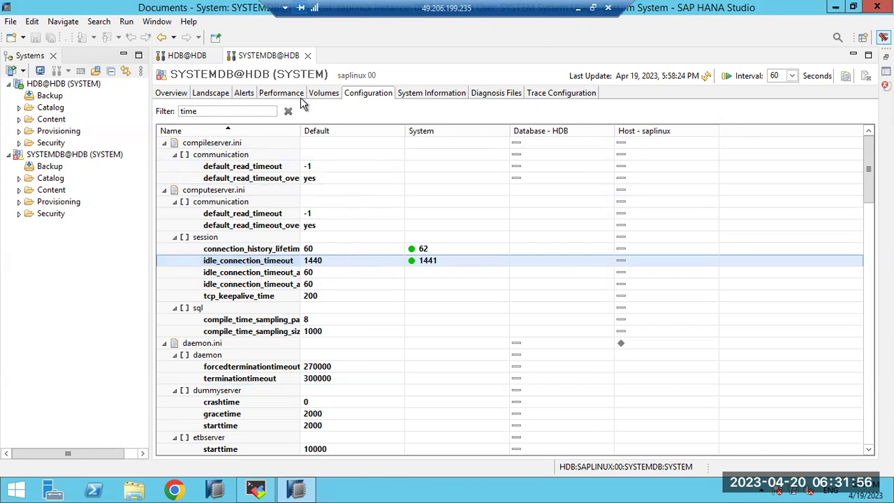
- Clear the configuration parameter filter, and leave the remote desktop session for Chrome on the local computer
click(289, 112)
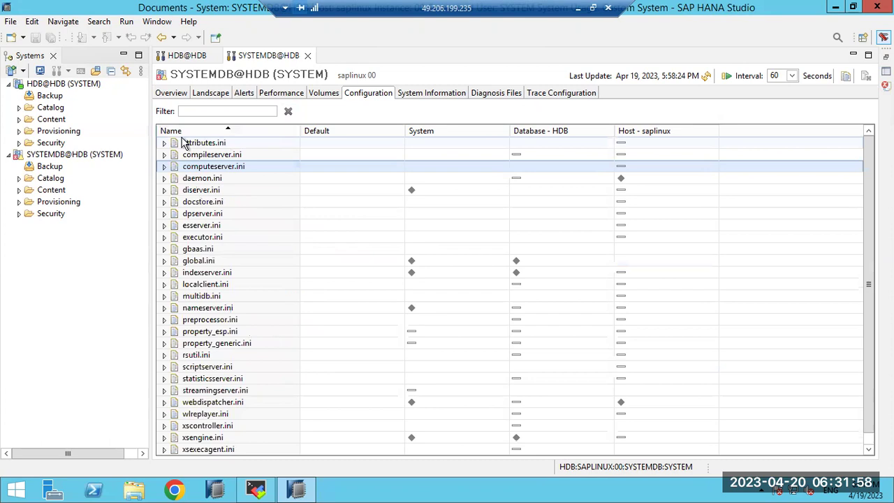
click(191, 110)
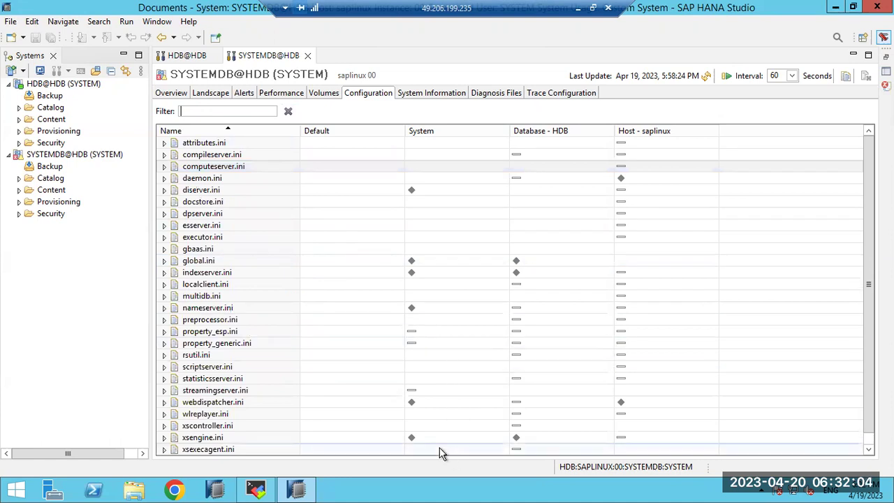
click(579, 8)
click(365, 490)
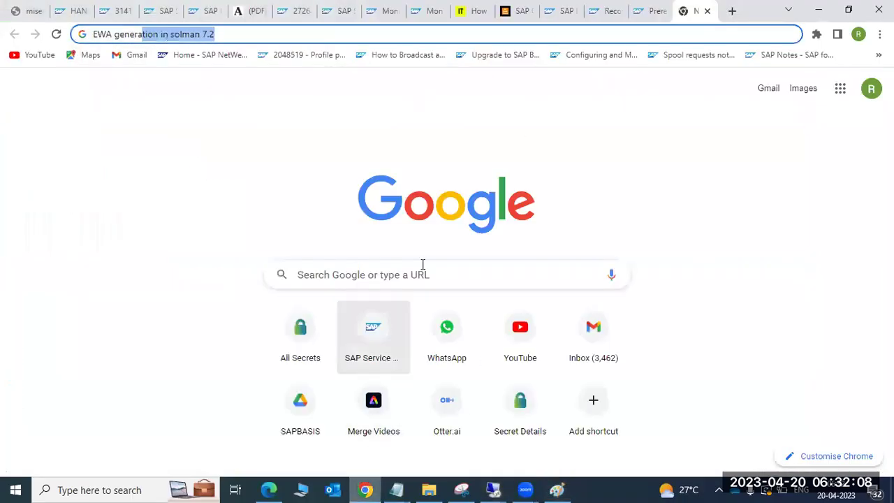
- Search Google for "AP HANA memory parameters" and open the SAP Help page Parameter Reference: Memory Consumption
click(329, 274)
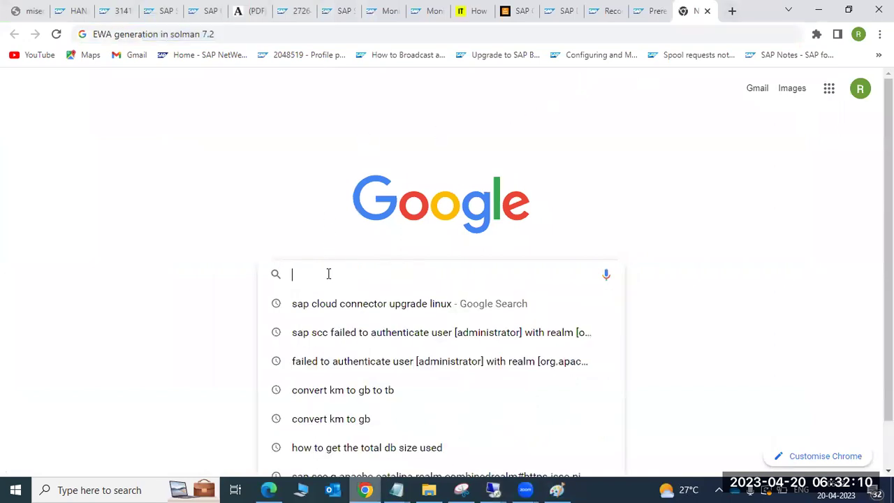
click(313, 147)
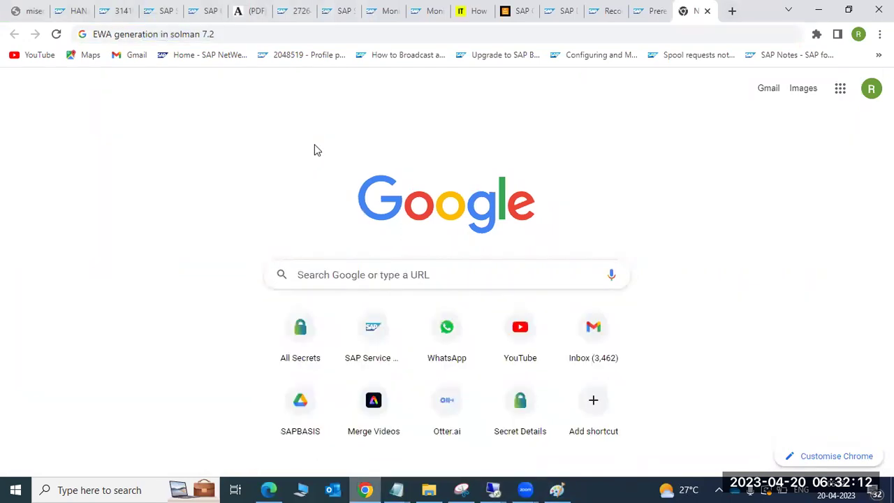
click(324, 274)
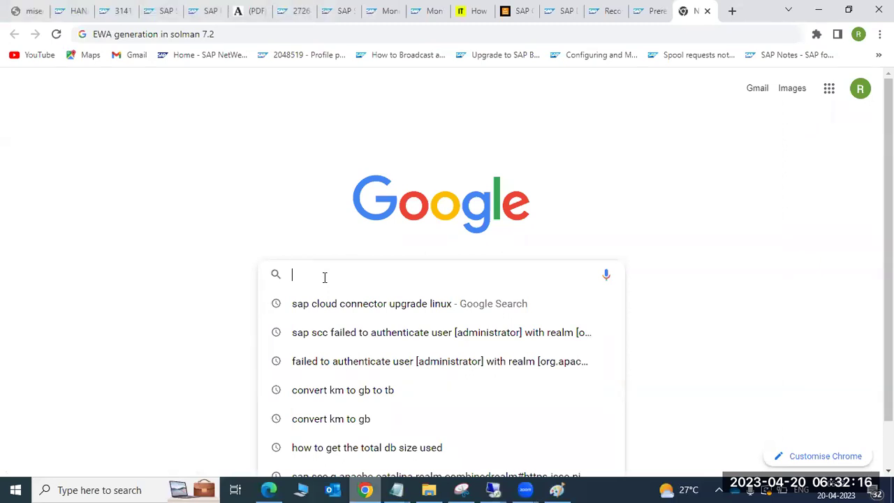
text(AP HANA memory )
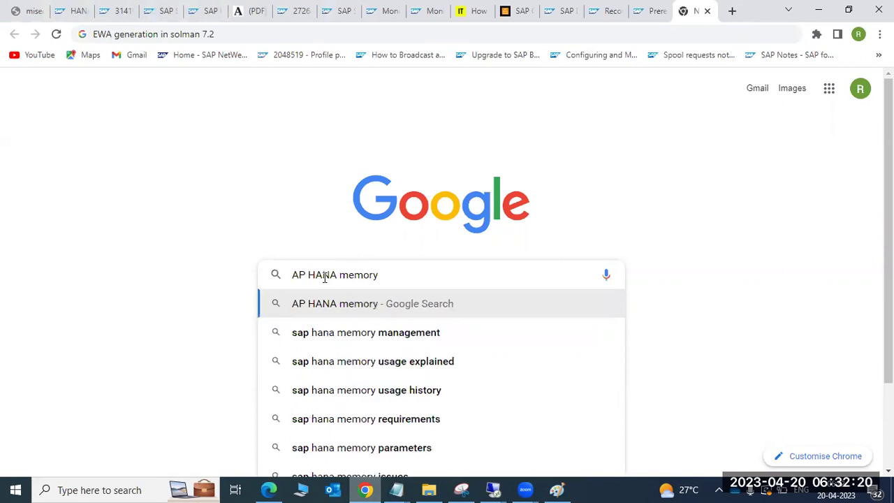
text(parameters)
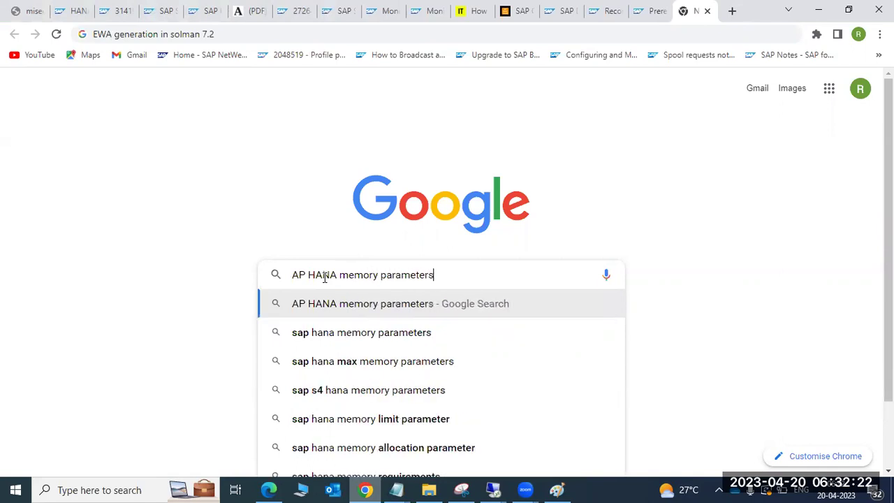
key(Return)
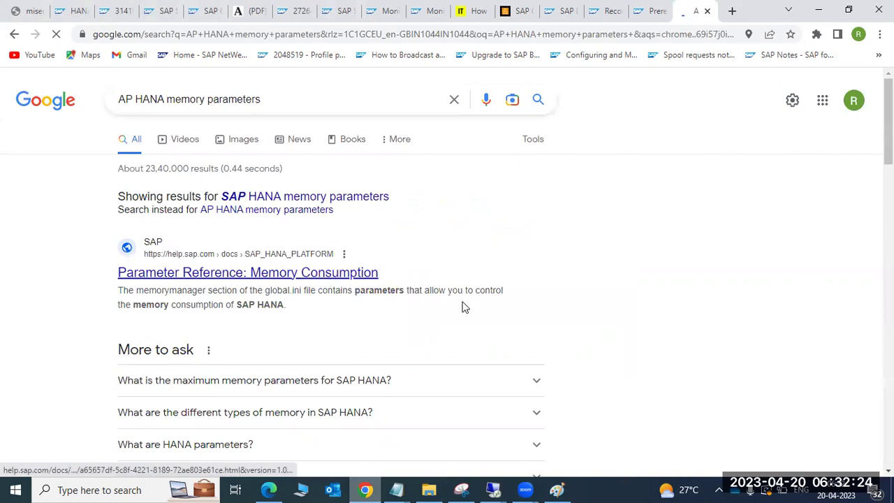
click(264, 276)
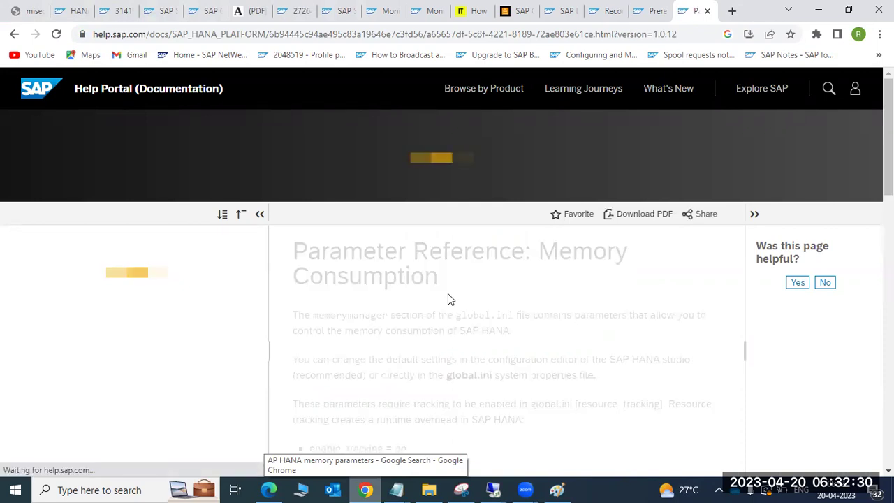
- Copy the parameter name enable_tracking from the resource tracking requirements on the help page
scroll(448, 294, down, 4)
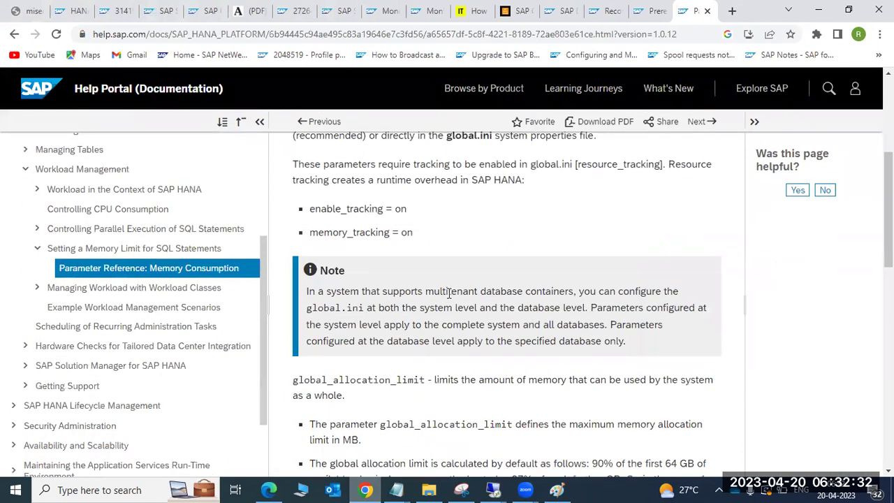
drag(310, 208, 383, 209)
key(ctrl+c)
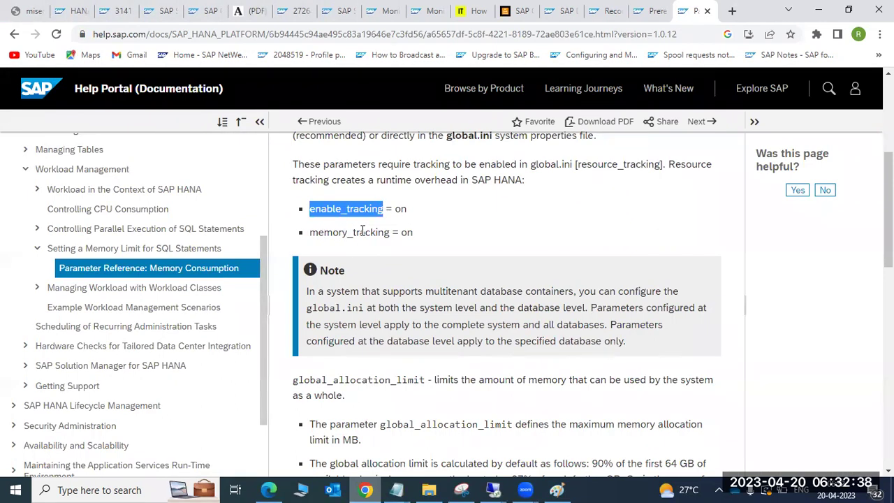
- Examine the descriptions of global_allocation_limit, statement_memory_limit and statement_memory_limit_threshold on the help page
scroll(426, 245, down, 3)
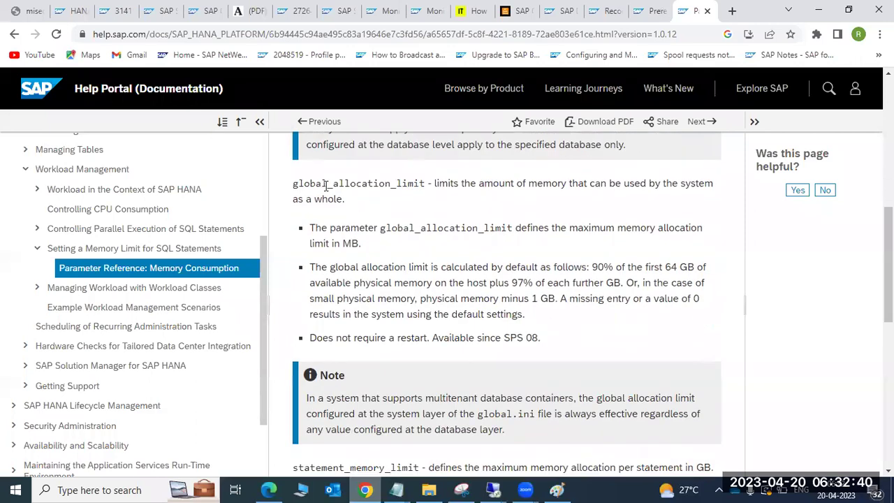
drag(326, 183, 382, 184)
drag(378, 230, 423, 232)
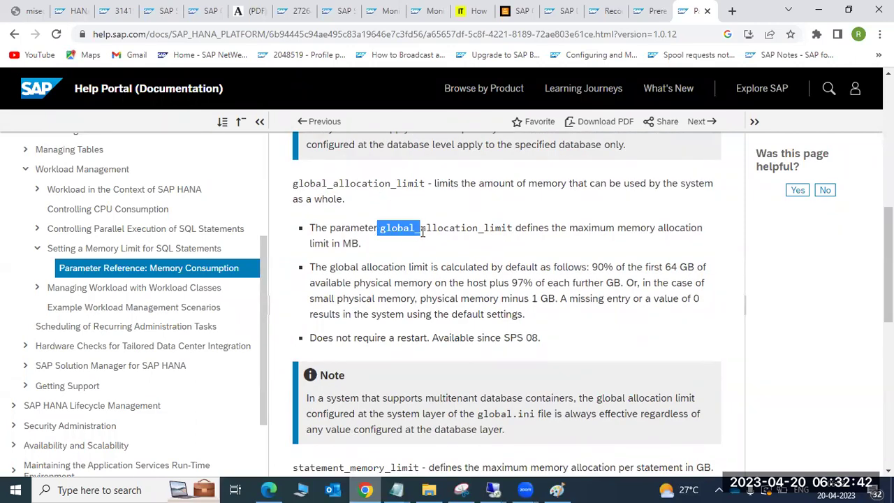
scroll(423, 232, down, 4)
drag(349, 205, 404, 216)
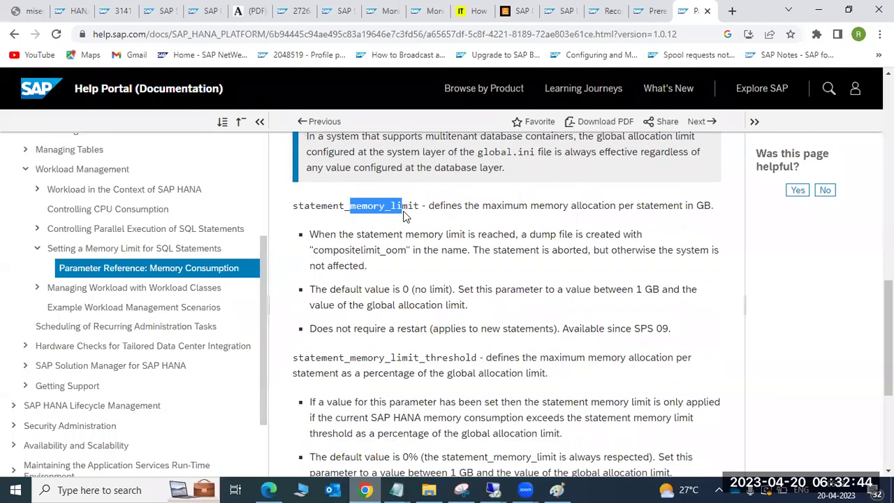
scroll(405, 213, down, 1)
drag(321, 292, 456, 294)
scroll(479, 391, down, 3)
scroll(479, 384, up, 10)
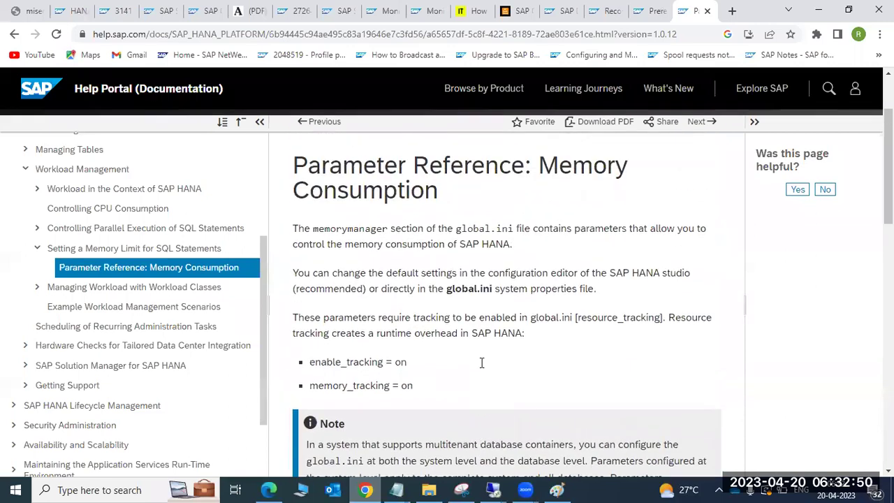
scroll(482, 363, up, 2)
scroll(485, 351, down, 2)
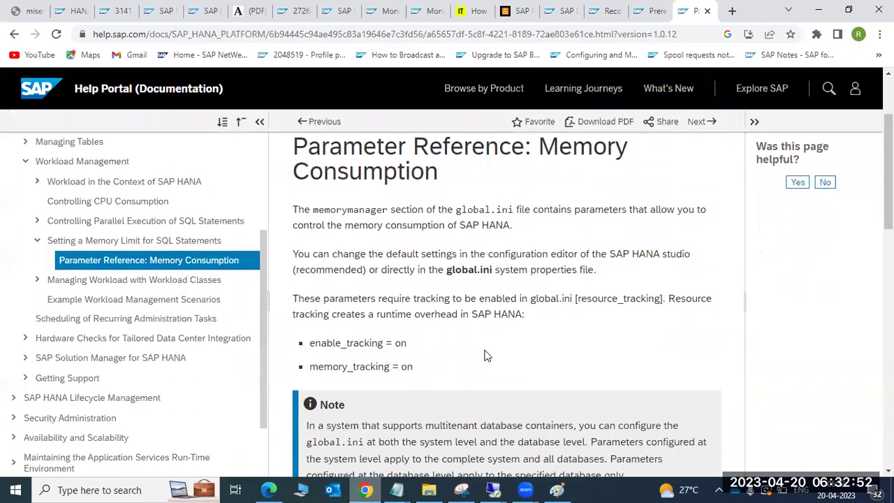
- Switch to SAP HANA Studio in the remote desktop session and filter the SYSTEMDB@HDB configuration parameters by "enable_tracking"
drag(309, 340, 382, 340)
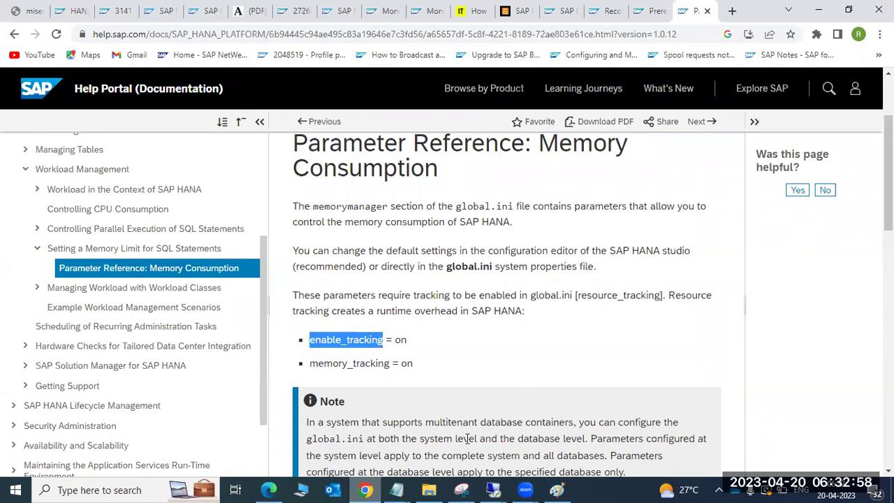
click(494, 489)
click(560, 433)
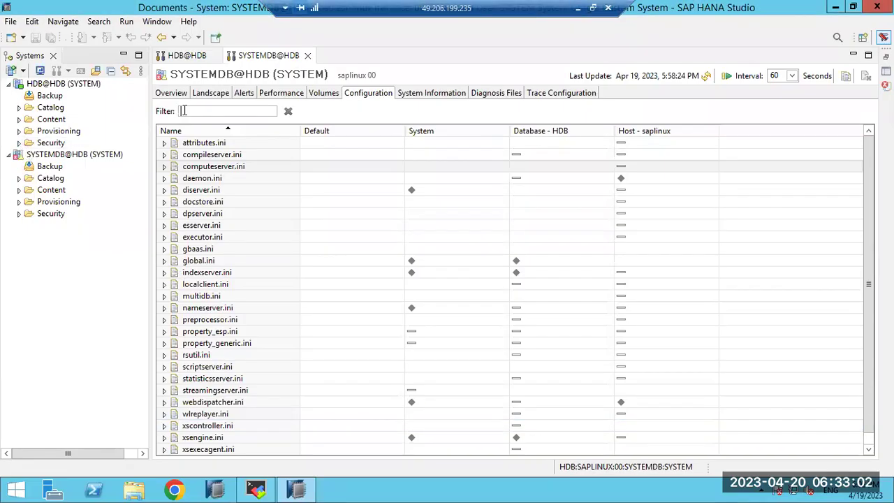
key(ctrl+v)
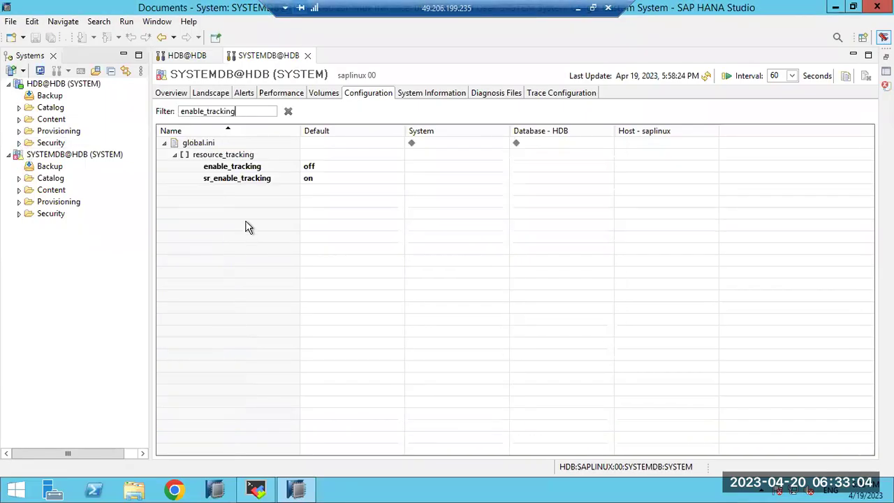
- Set enable_tracking in the resource_tracking section of global.ini to on at system level, save it and refresh the configuration
double_click(241, 170)
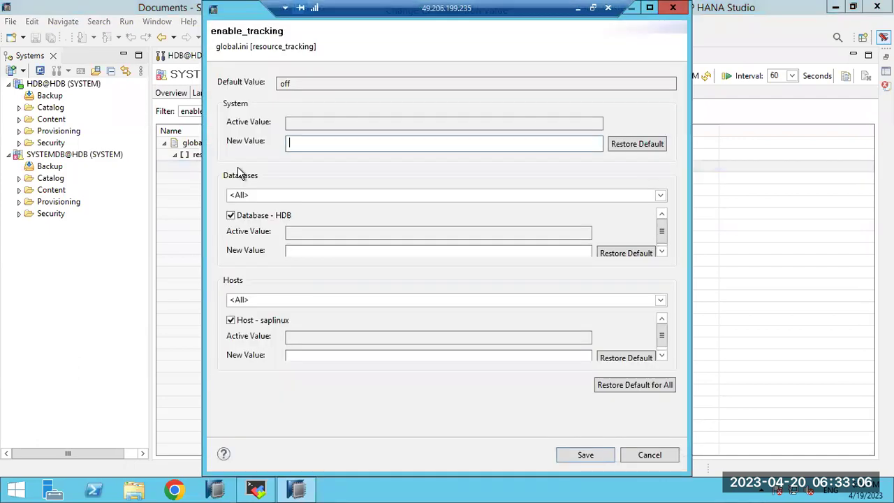
text(on)
click(570, 457)
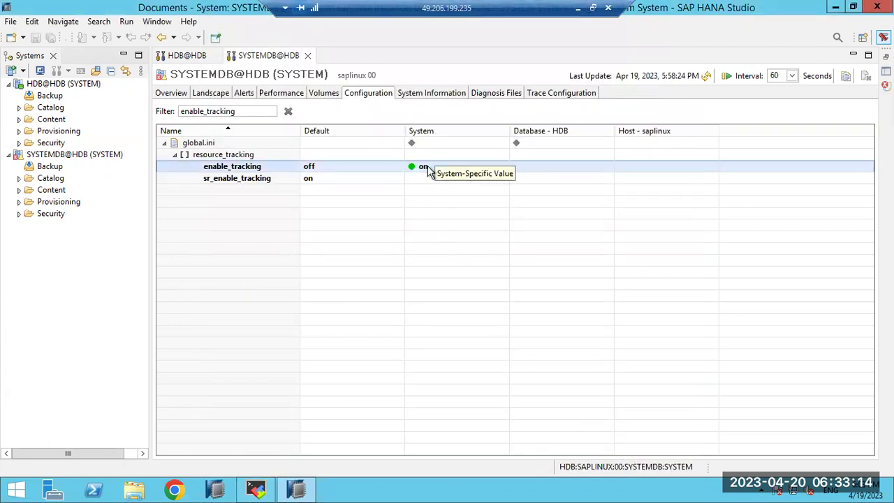
click(707, 76)
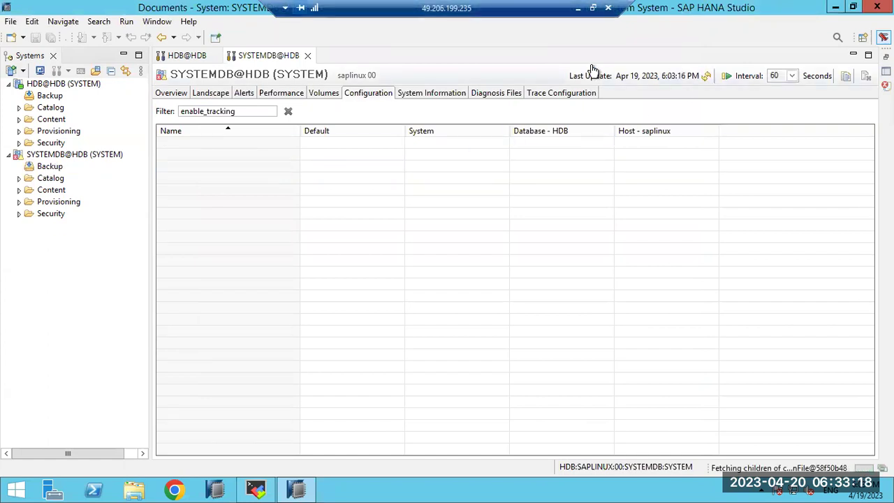
- Switch to Chrome, review the memory parameter help page, and look through the Google results for other HANA memory parameter pages
key(alt+Tab)
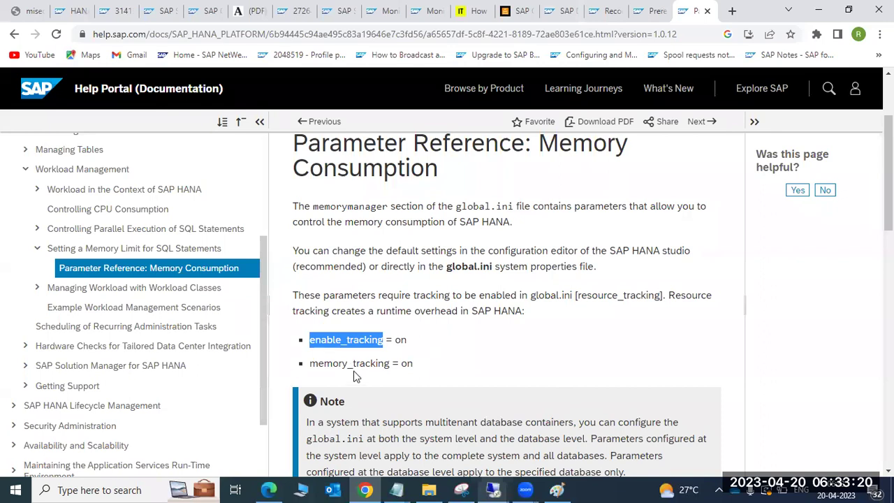
scroll(358, 378, down, 4)
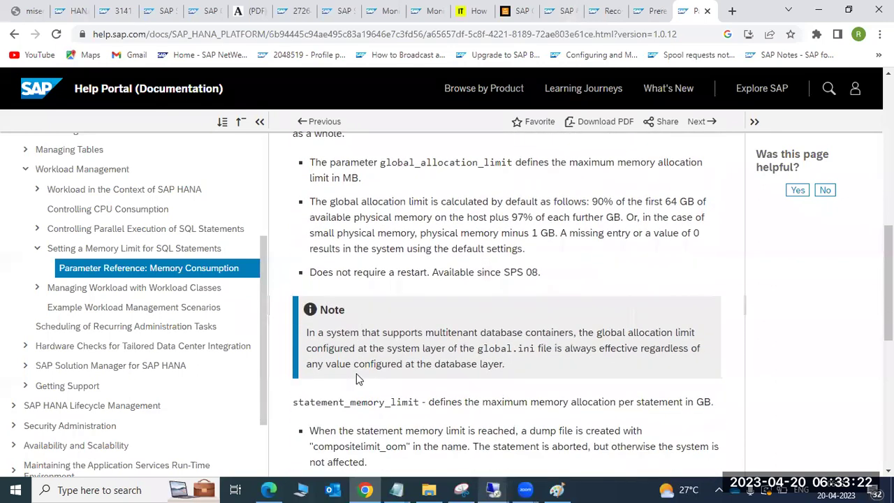
scroll(364, 356, down, 1)
scroll(336, 343, up, 6)
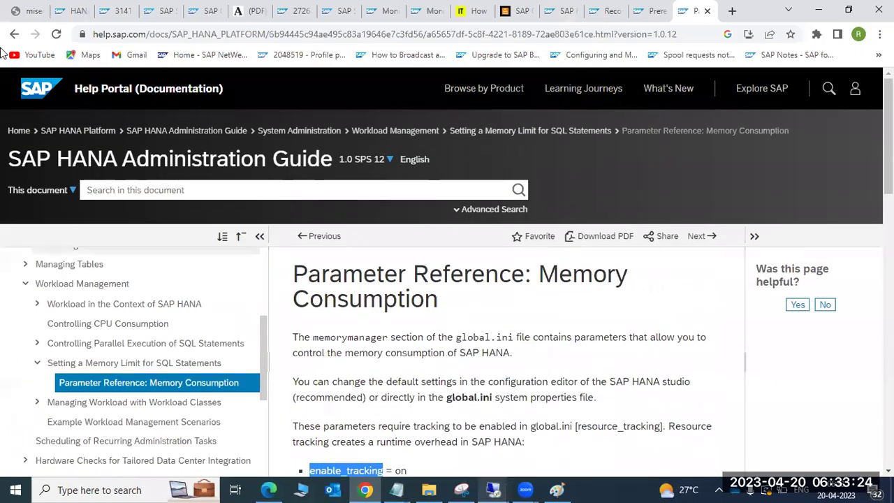
click(14, 34)
scroll(189, 329, down, 4)
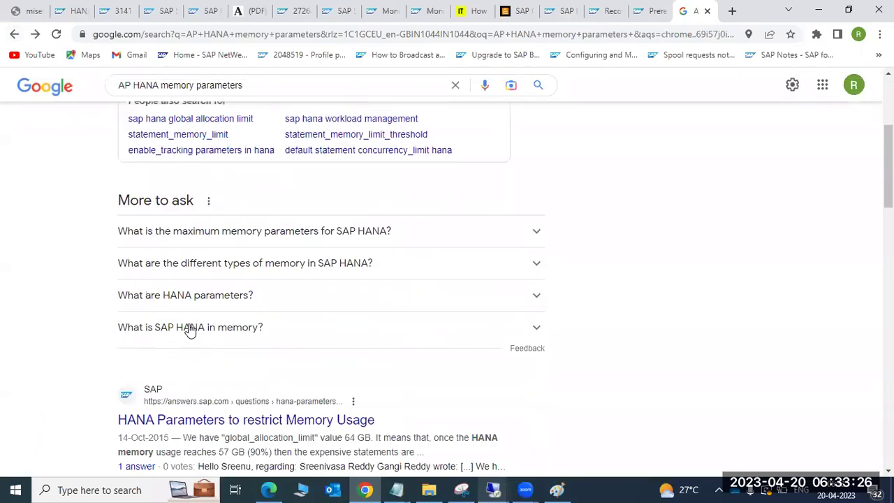
scroll(189, 329, down, 2)
scroll(190, 330, up, 2)
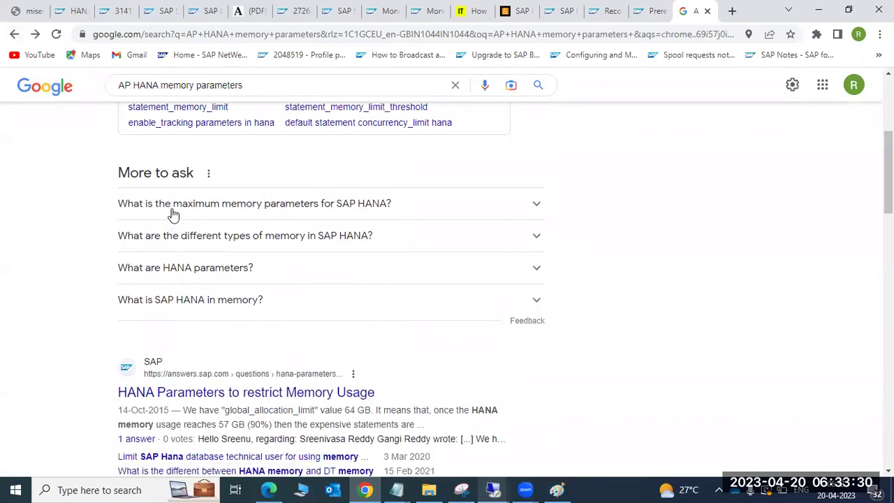
scroll(174, 215, down, 4)
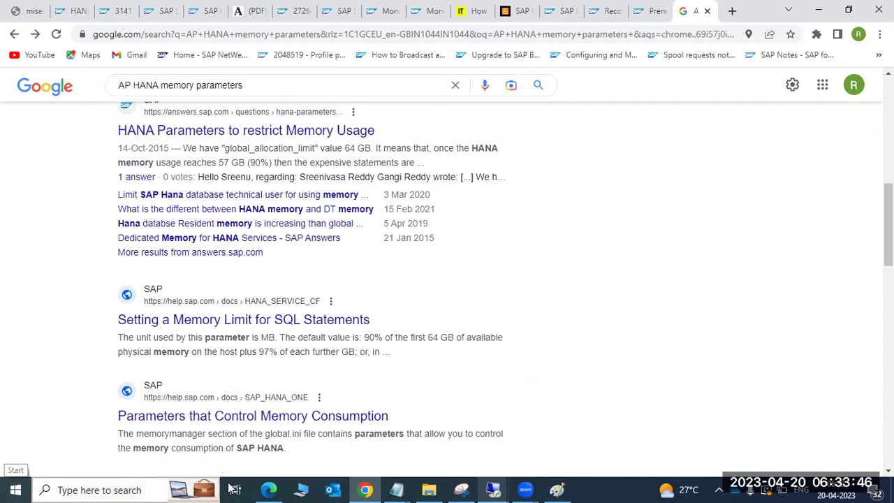
- Switch back to SAP HANA Studio in the remote desktop session and examine the nameserver among the SYSTEMDB@HDB landscape services
mouse_move(352, 489)
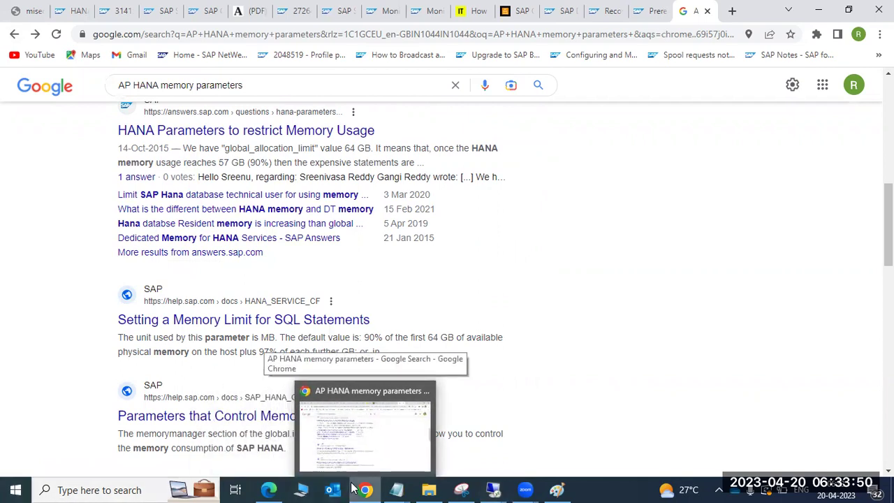
mouse_move(494, 488)
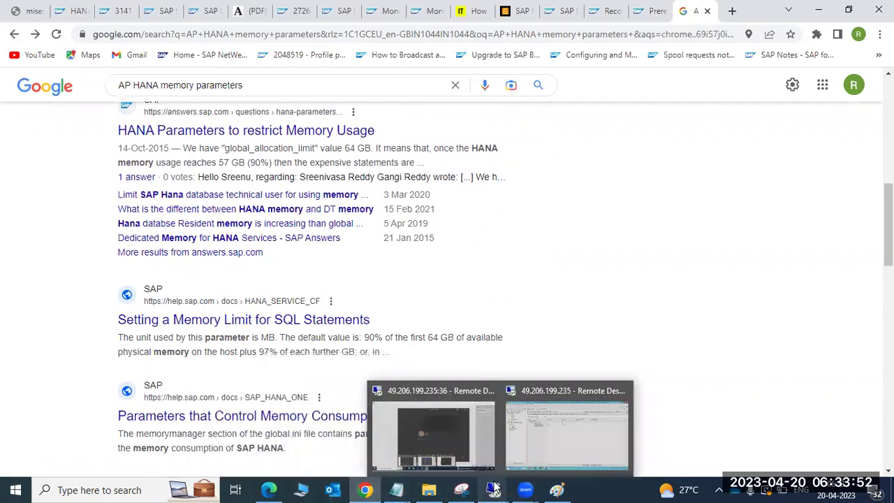
click(525, 447)
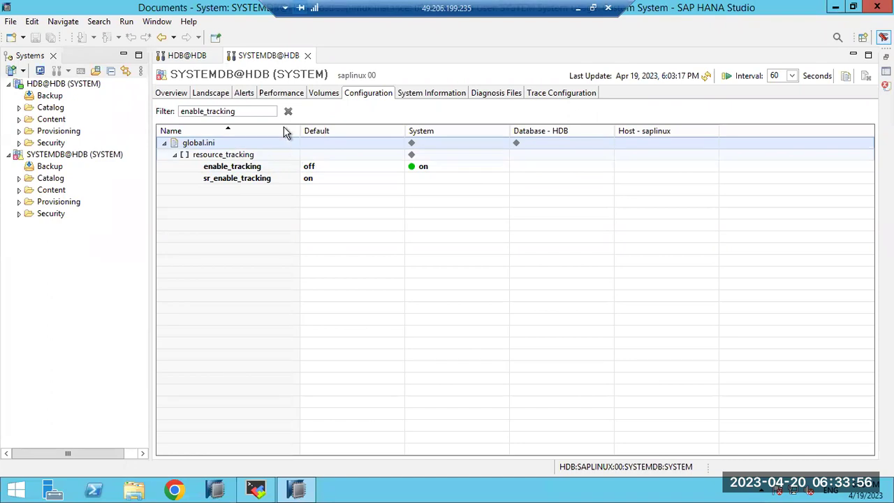
click(210, 93)
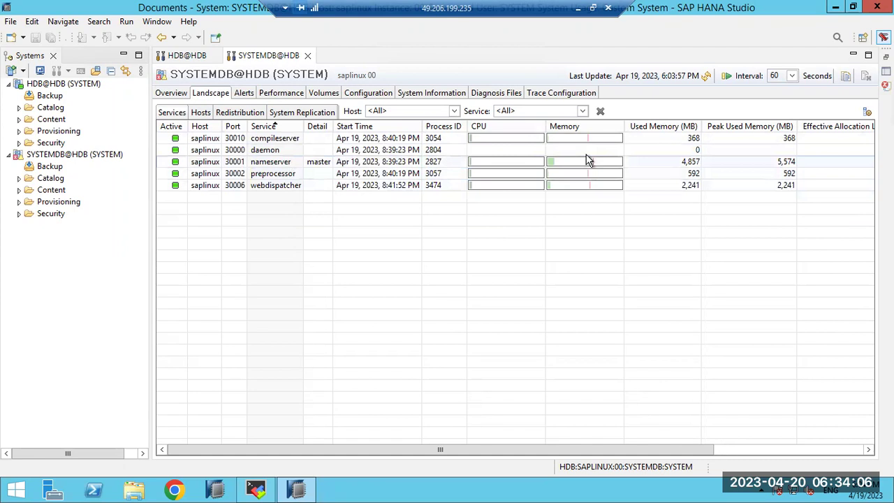
click(274, 163)
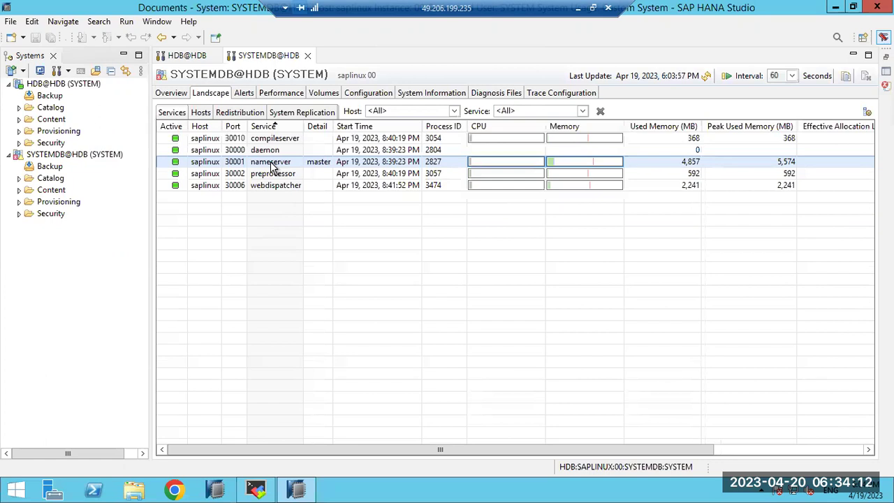
- Return to the SYSTEMDB@HDB configuration and clear the parameter filter
click(367, 93)
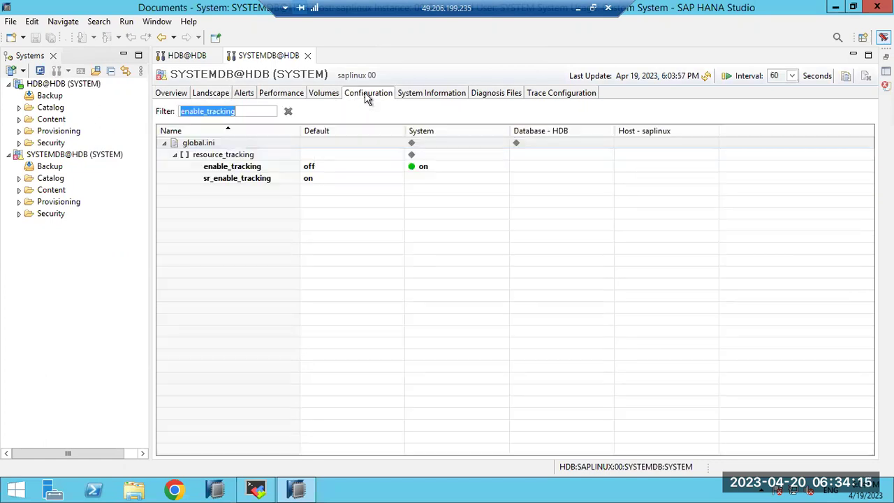
click(288, 112)
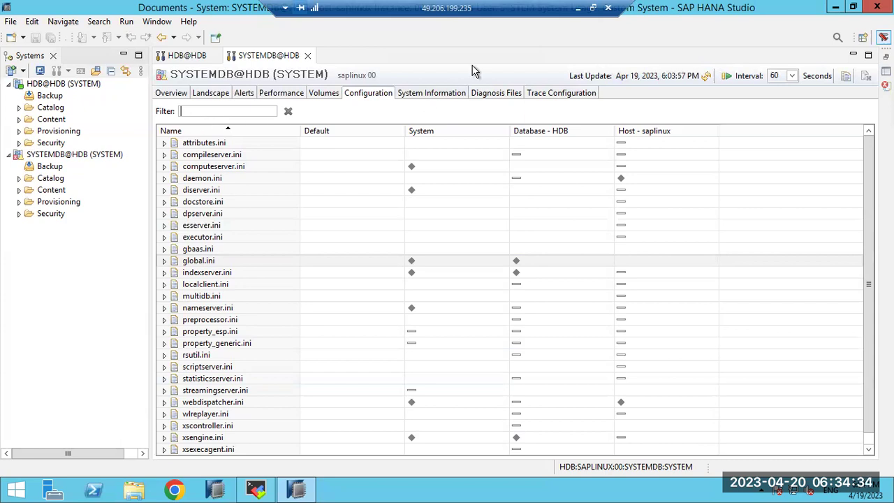
click(579, 8)
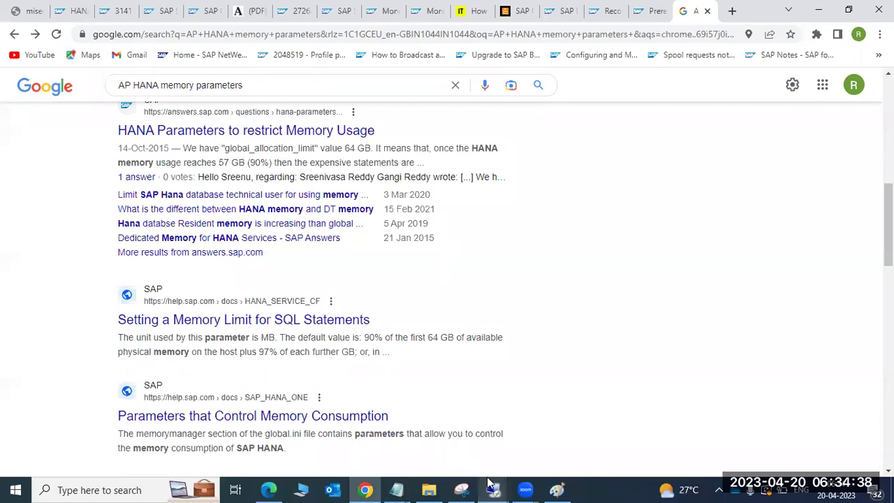
mouse_move(493, 489)
click(540, 428)
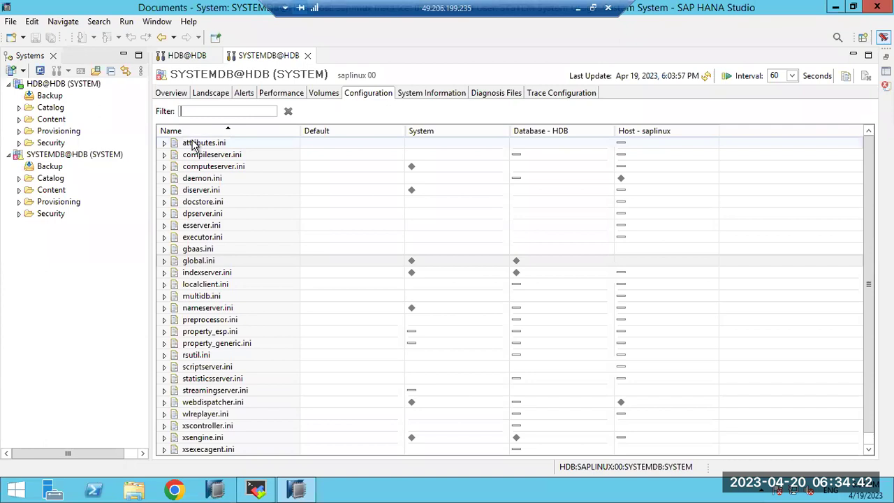
- Review the sections of nameserver.ini in the SYSTEMDB@HDB configuration and collapse the file again
click(165, 309)
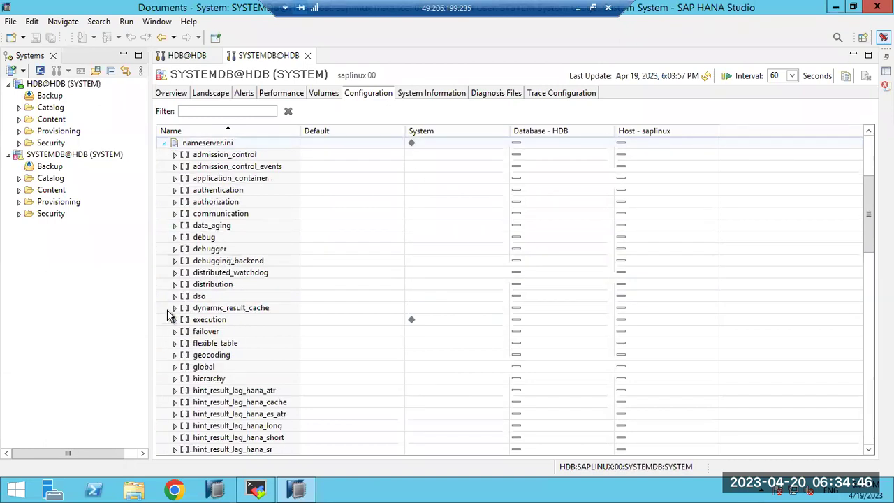
click(165, 144)
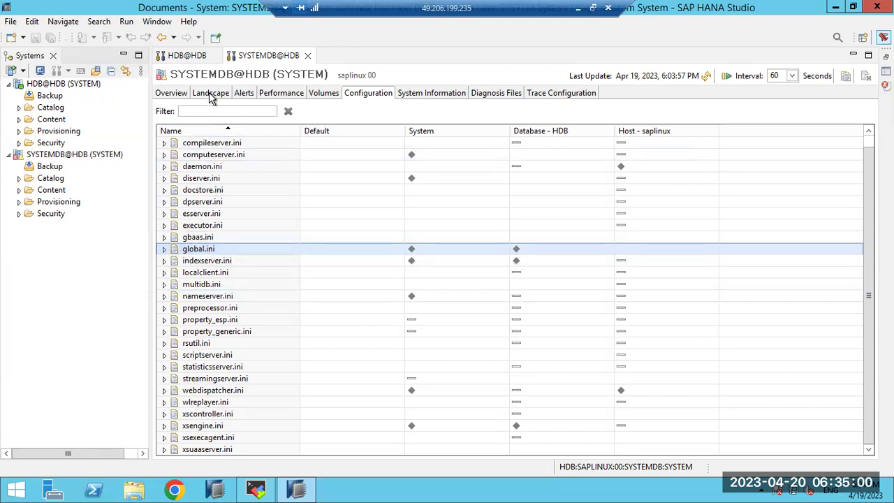
- Execute the predefined Open Transactions statement from the SYSTEMDB@HDB system information
click(422, 95)
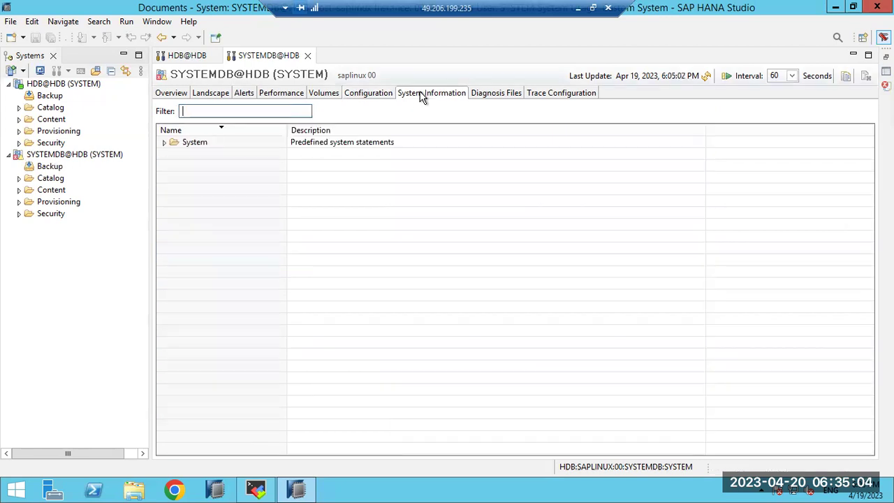
click(165, 143)
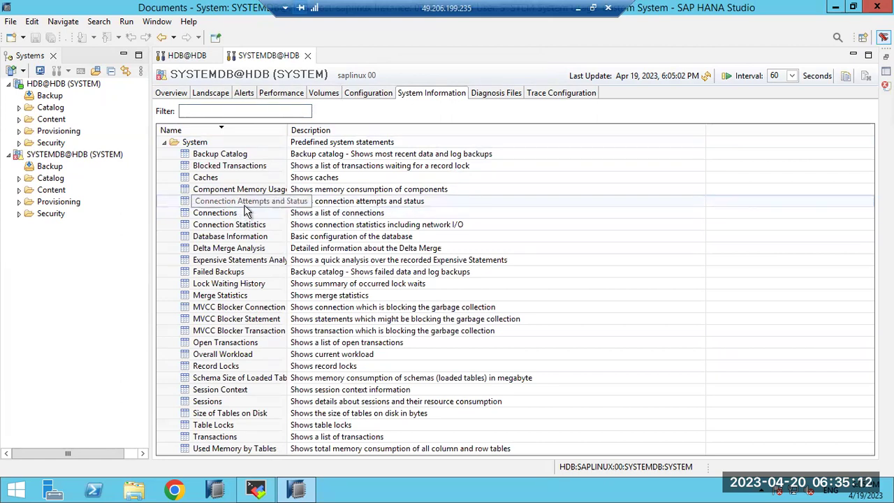
click(235, 345)
right_click(235, 346)
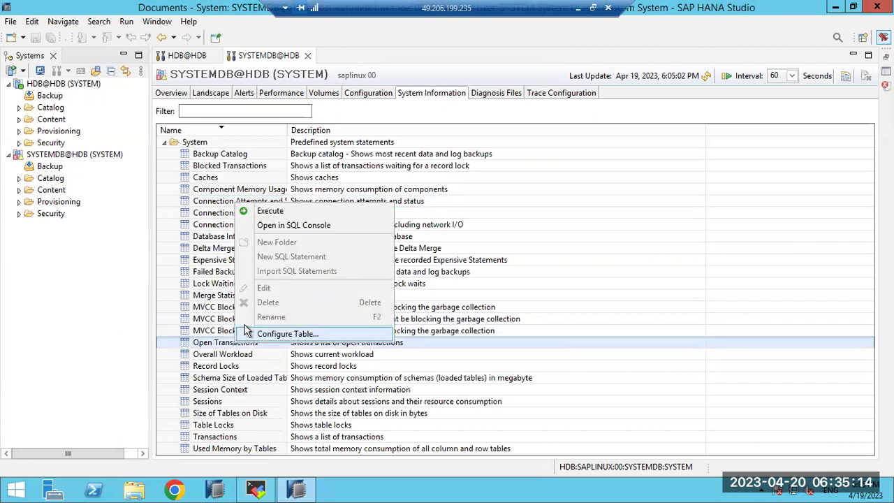
click(264, 212)
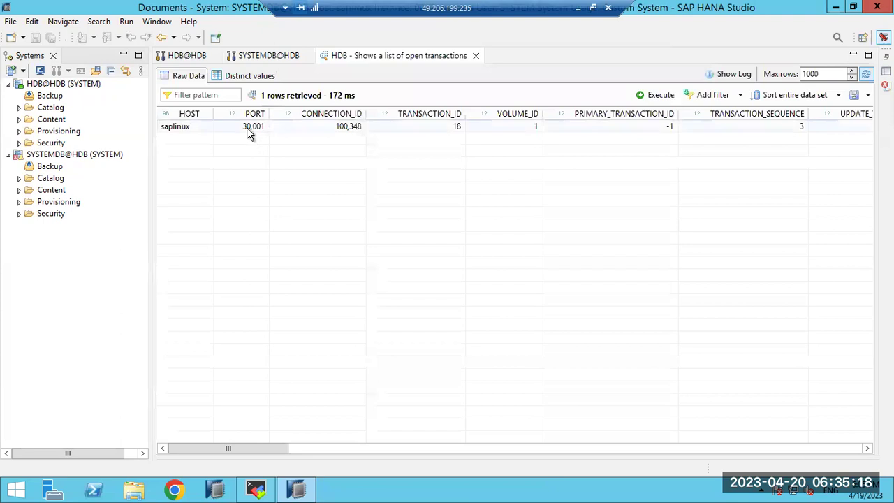
- Return to SYSTEMDB@HDB and review its system information statements, diagnosis files and landscape services
click(265, 59)
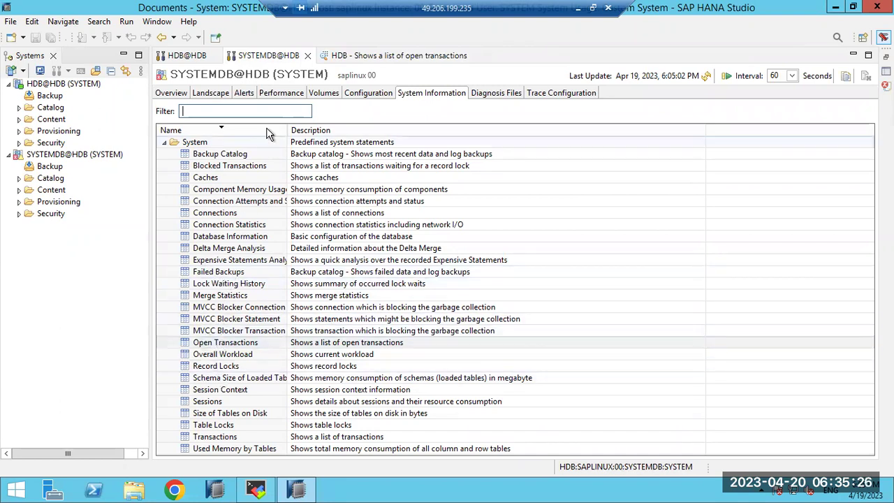
click(422, 97)
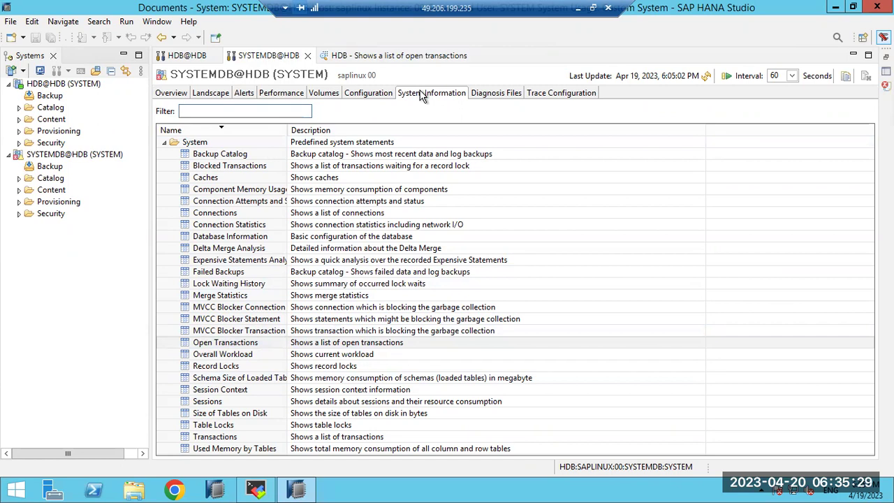
click(486, 92)
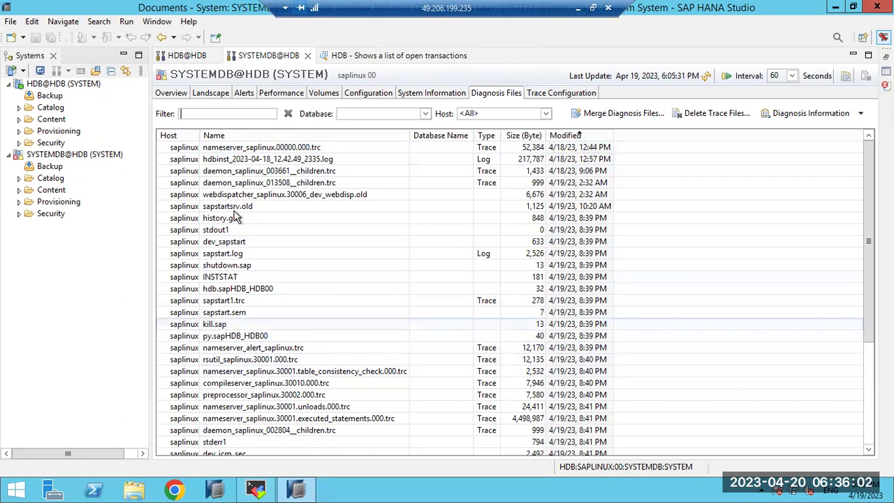
click(210, 94)
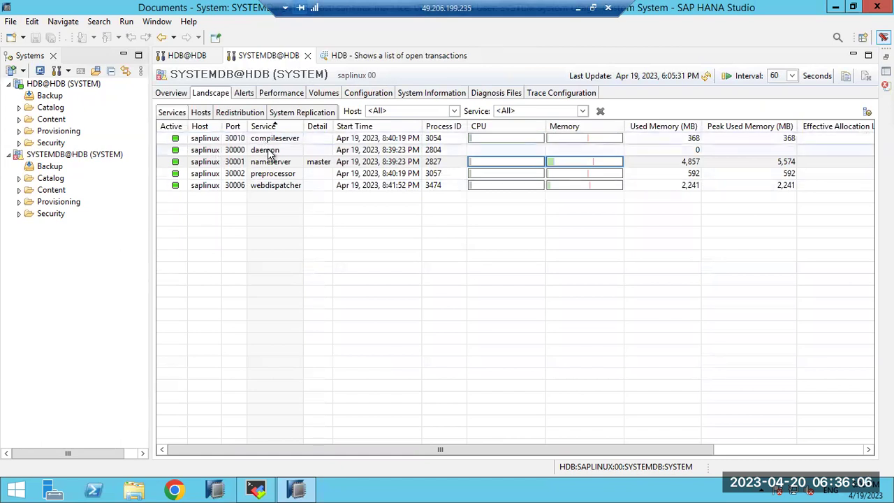
- Review the HDB@HDB landscape services and open the trace indexserver_saplinux.30003.000.trc from its diagnosis files
click(187, 56)
click(209, 93)
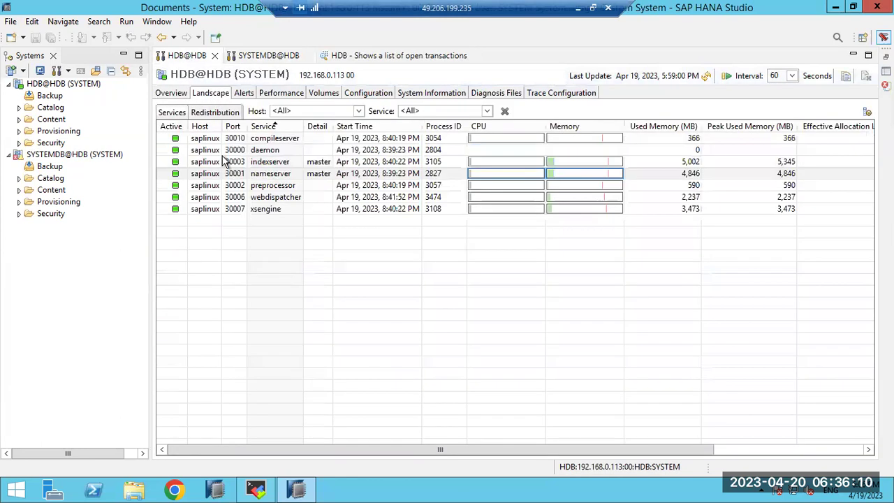
click(489, 94)
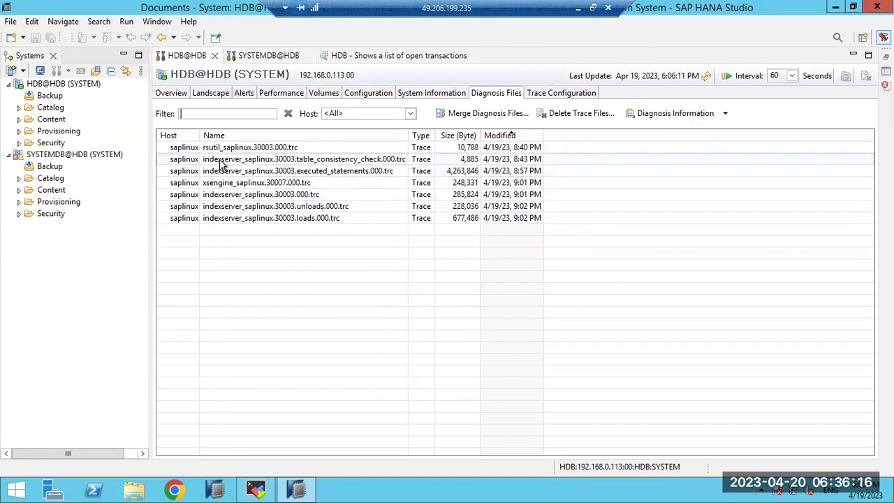
click(223, 185)
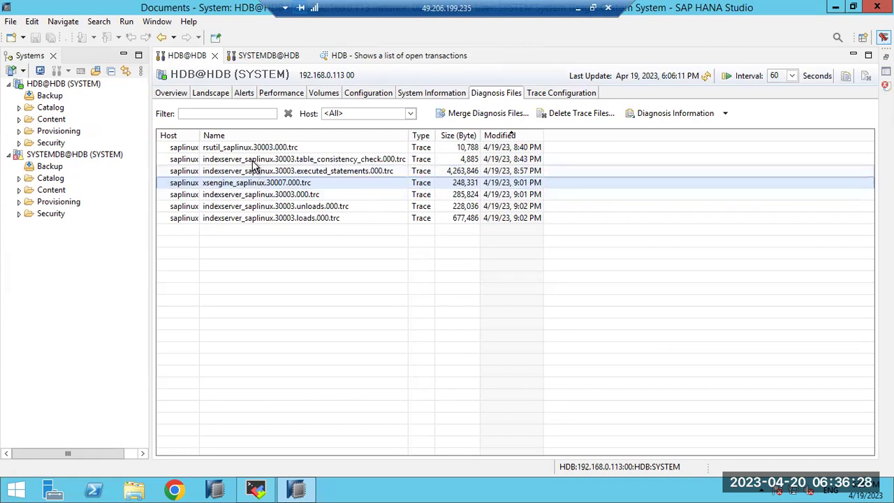
double_click(256, 195)
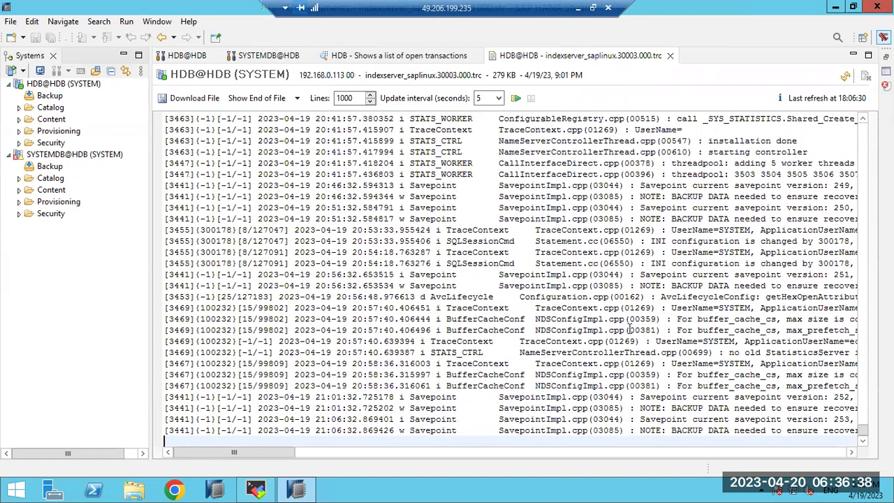
- Examine the savepoint entries and their timestamps at the end of the indexserver trace
drag(257, 452, 327, 451)
drag(335, 447, 241, 451)
drag(499, 418, 536, 408)
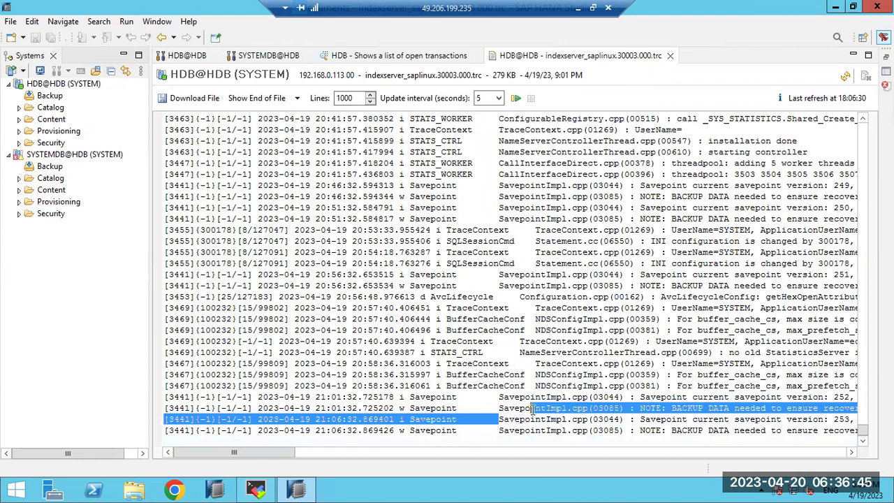
click(493, 388)
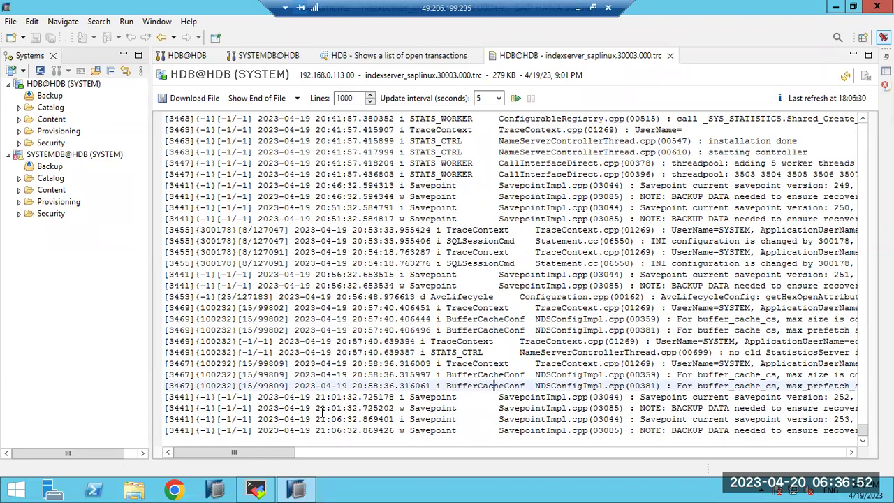
drag(317, 408, 633, 408)
drag(326, 419, 361, 419)
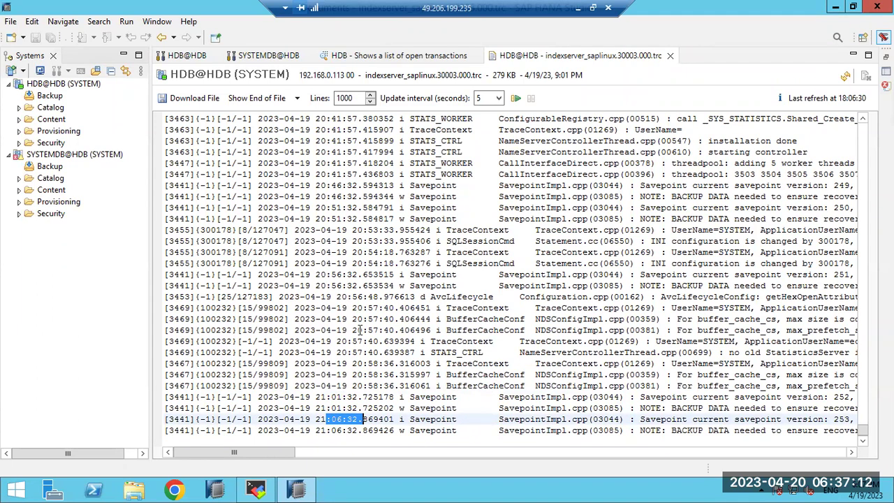
drag(316, 285, 529, 286)
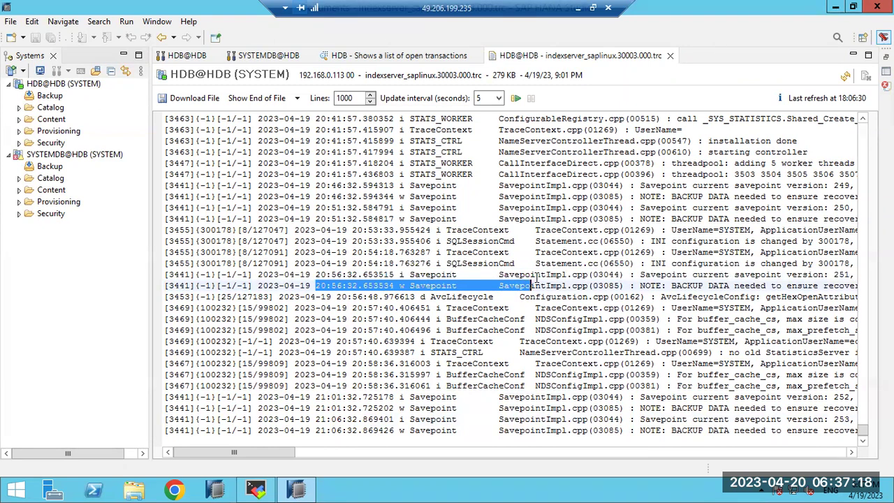
- Examine the column store table reload messages and the backup loadSnapshotInfo entry in the indexserver trace
scroll(537, 279, up, 8)
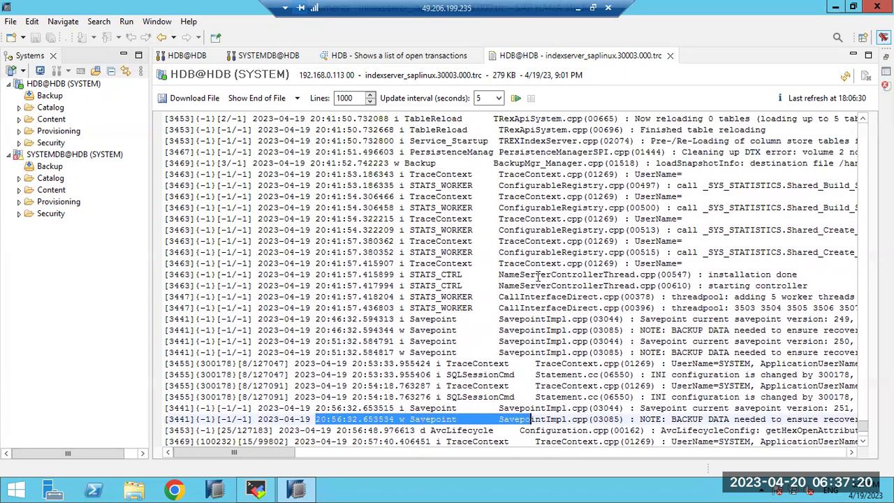
scroll(538, 276, up, 1)
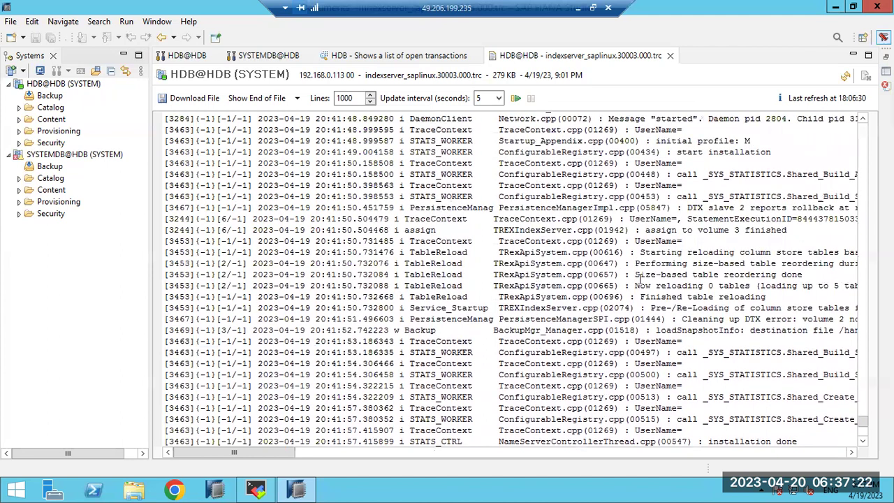
drag(661, 253, 804, 266)
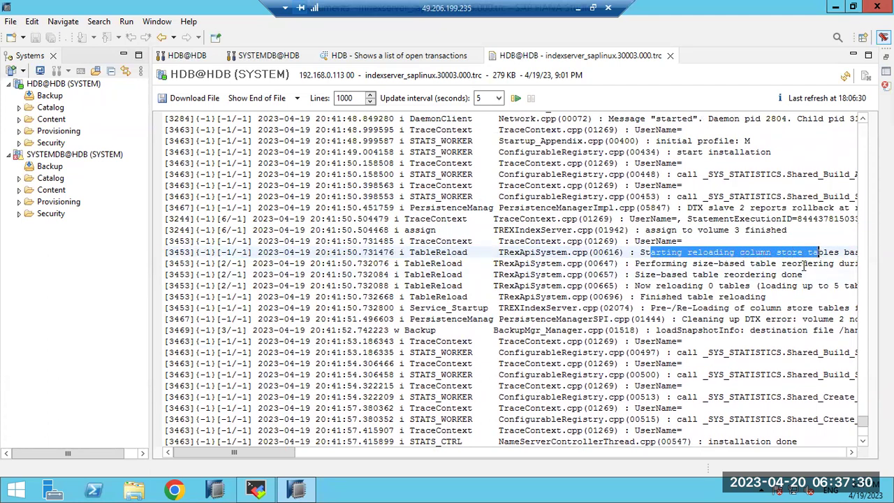
drag(251, 451, 289, 452)
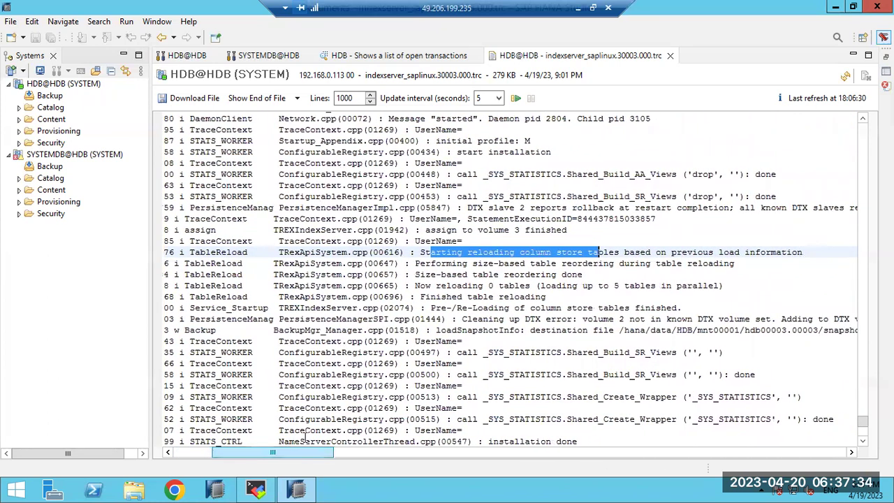
drag(461, 309, 651, 295)
click(577, 328)
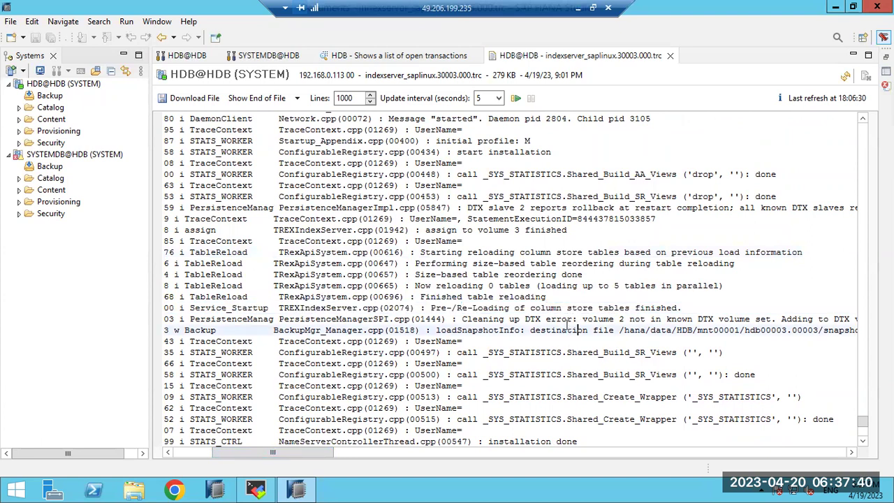
scroll(568, 325, down, 1)
drag(618, 296, 693, 297)
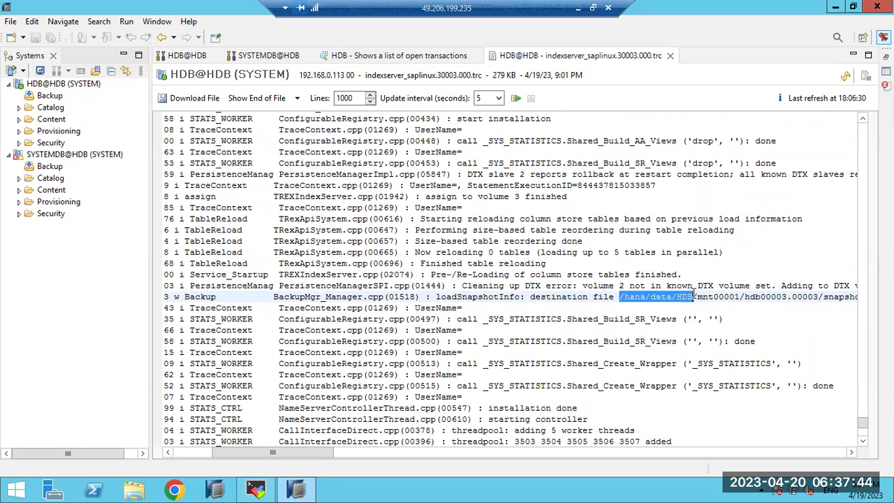
triple_click(667, 297)
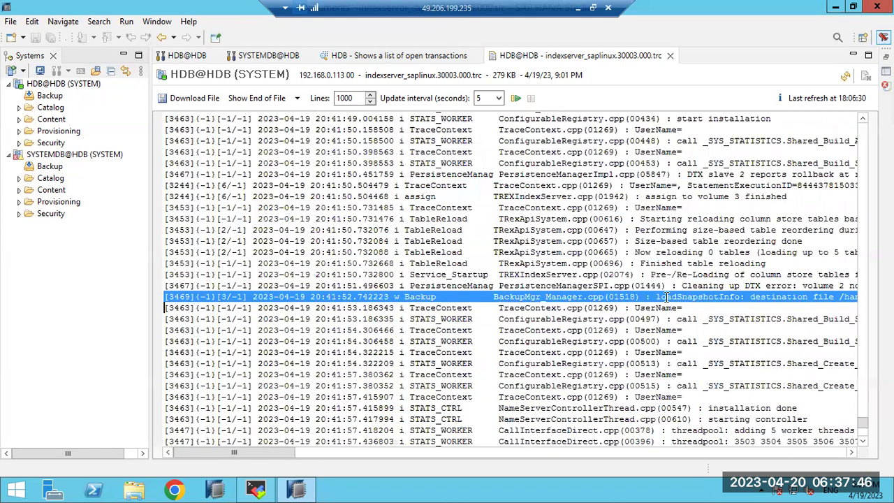
- Look through the indexserver trace from the latest entries back to the service startup, log replay and index rebuilding messages
scroll(466, 338, down, 3)
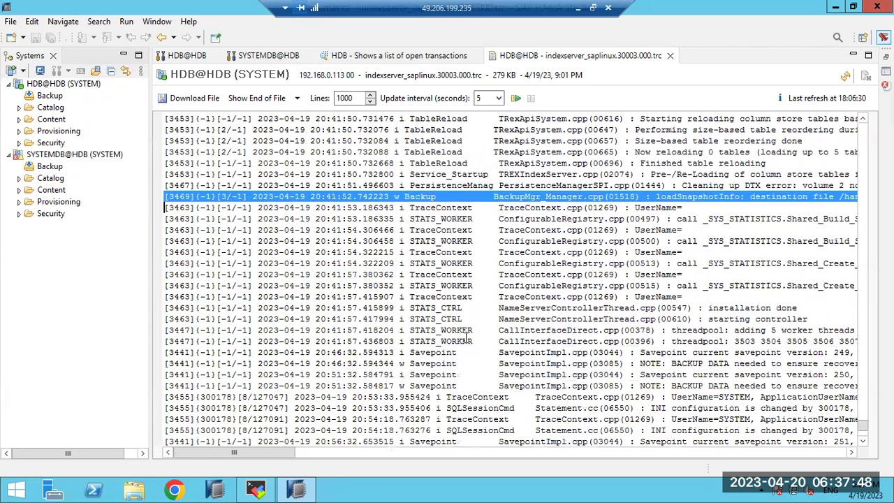
scroll(466, 338, down, 5)
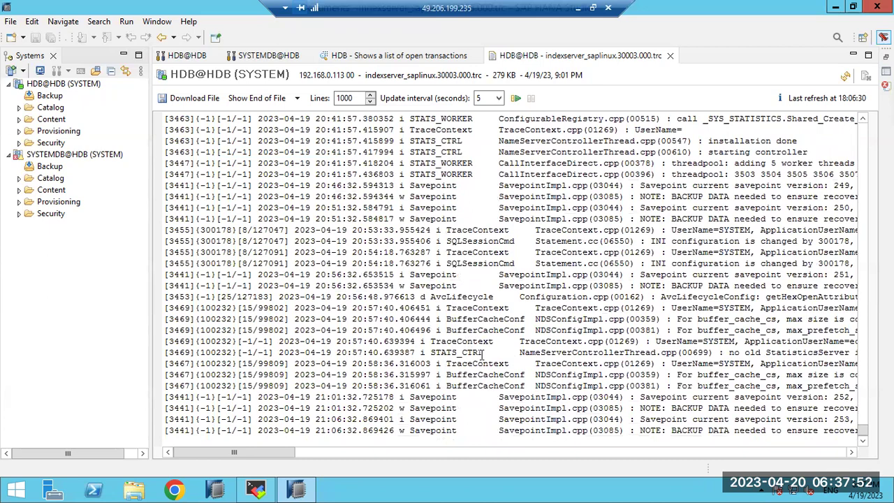
scroll(567, 322, up, 5)
scroll(598, 357, up, 15)
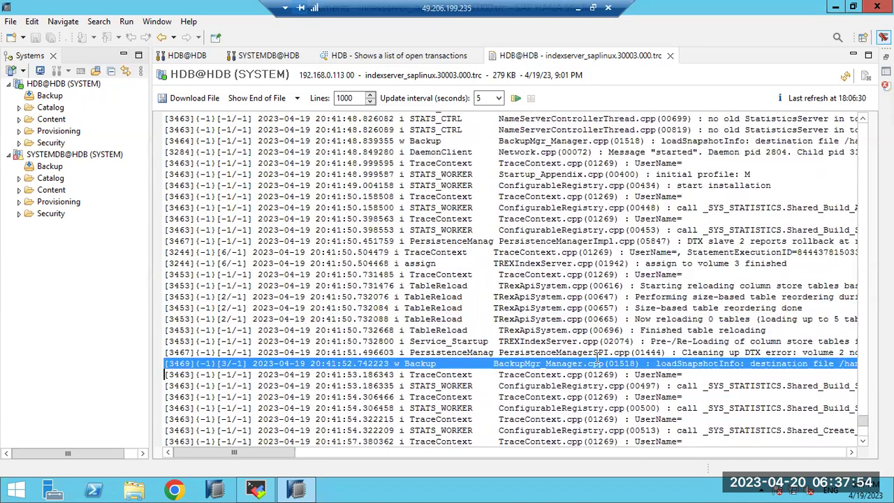
scroll(597, 358, up, 15)
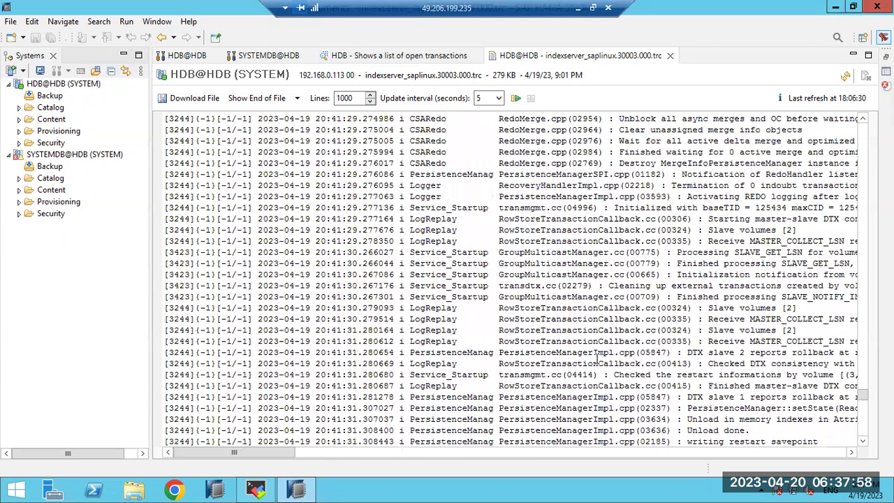
scroll(598, 358, up, 6)
scroll(597, 358, up, 15)
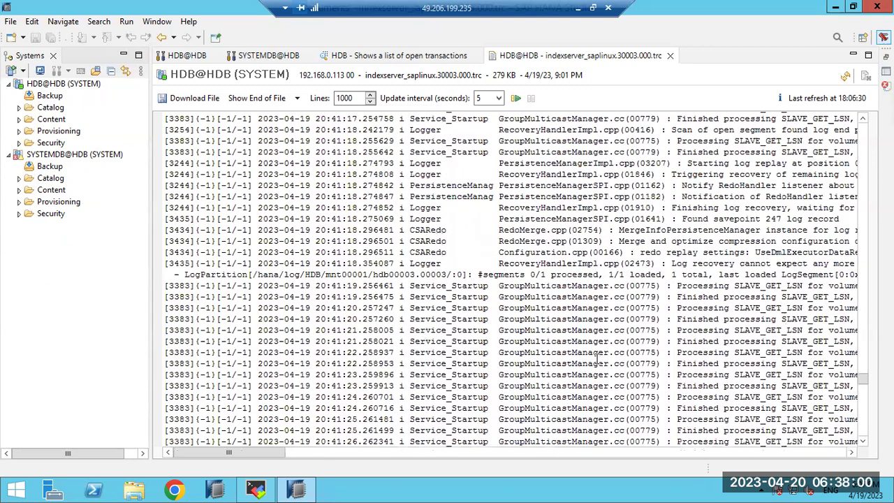
scroll(597, 358, up, 5)
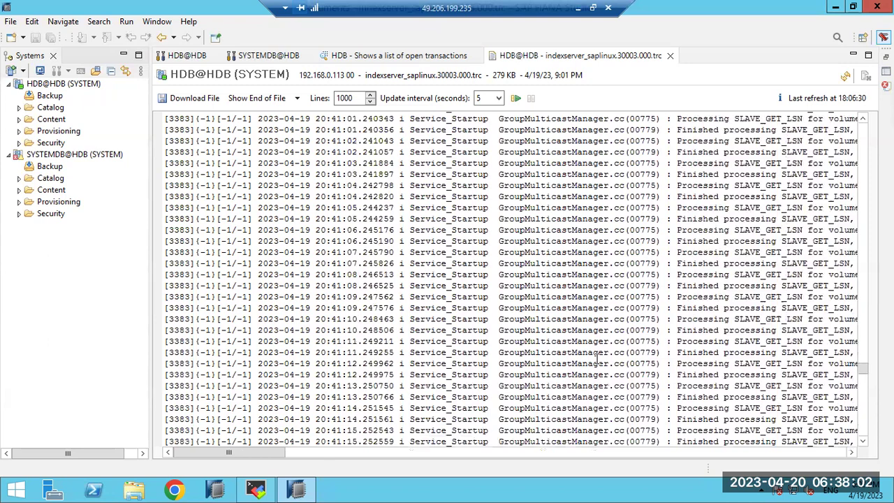
scroll(598, 358, up, 10)
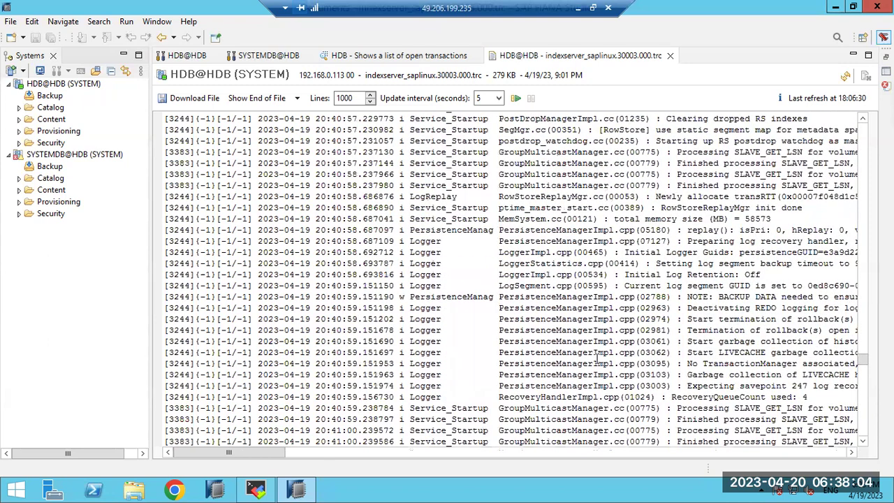
scroll(597, 358, up, 10)
scroll(597, 357, up, 7)
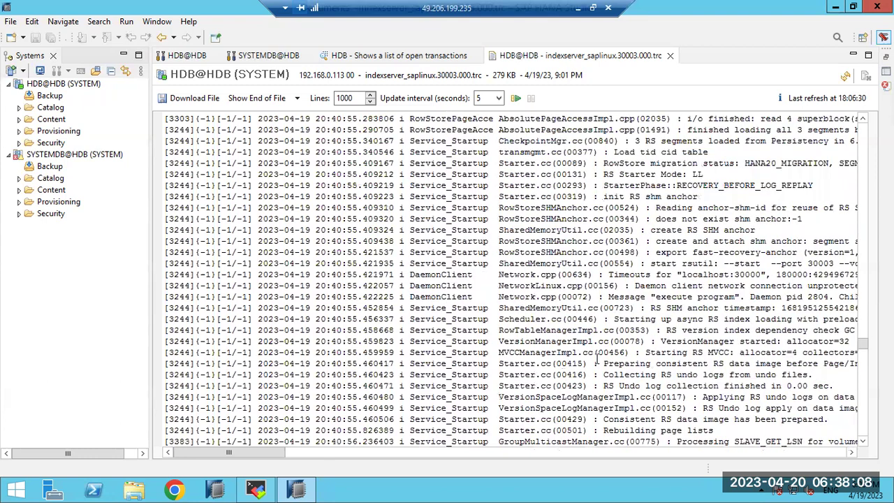
scroll(597, 358, up, 9)
scroll(598, 358, up, 3)
scroll(598, 358, down, 17)
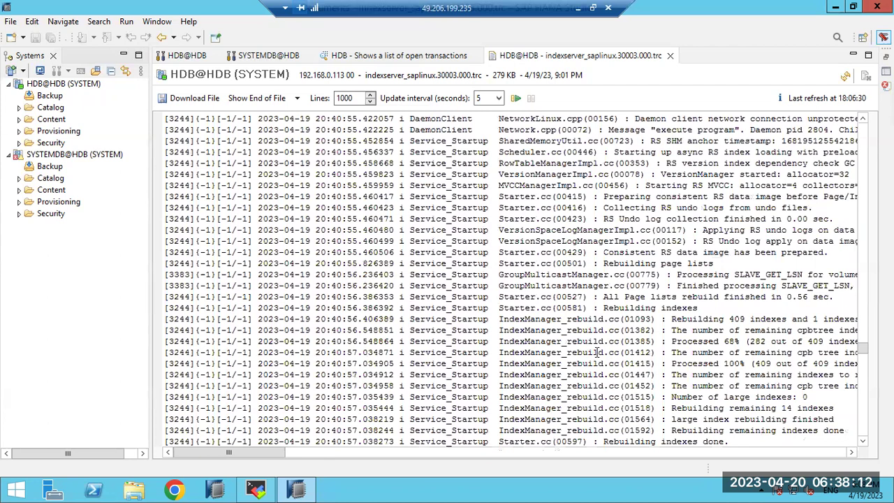
scroll(598, 352, down, 1)
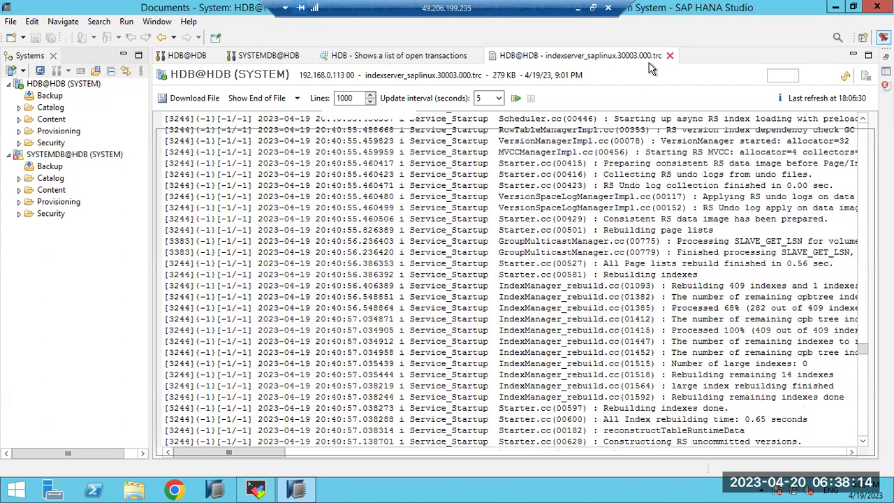
- Close the indexserver trace and open nameserver_saplinux.00000.000.trc from the SYSTEMDB@HDB diagnosis files
click(670, 55)
click(268, 56)
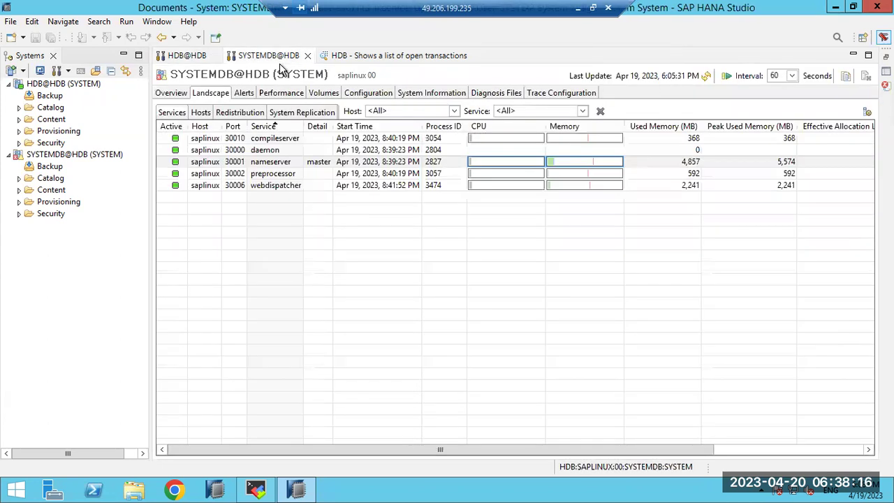
click(485, 92)
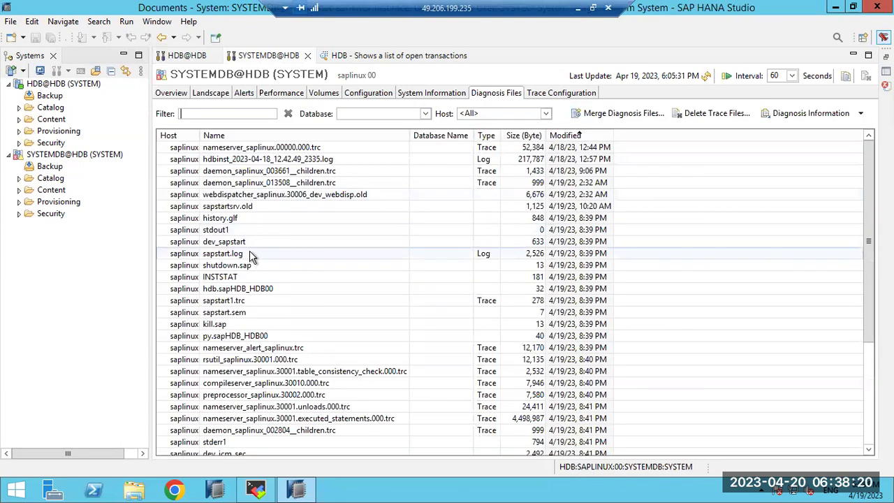
click(246, 149)
double_click(246, 149)
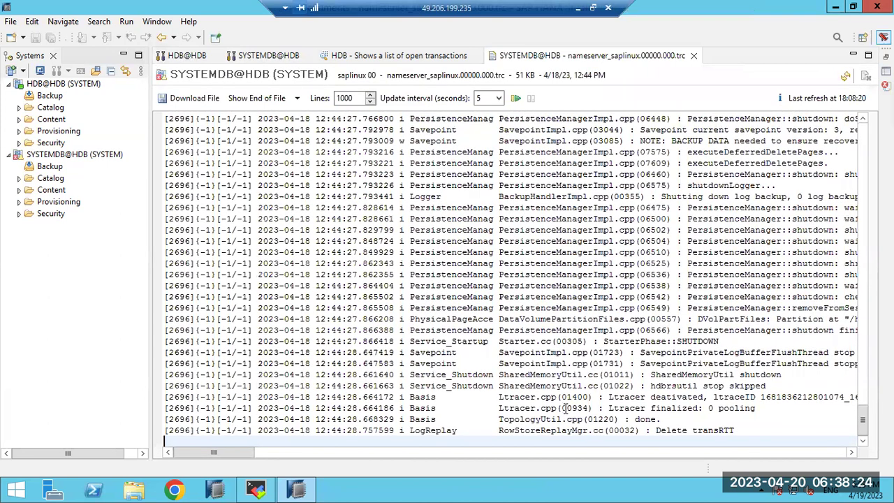
- Look through the nameserver trace from the shutdown entries back past the service startup messages to the connection error stack
scroll(570, 416, up, 20)
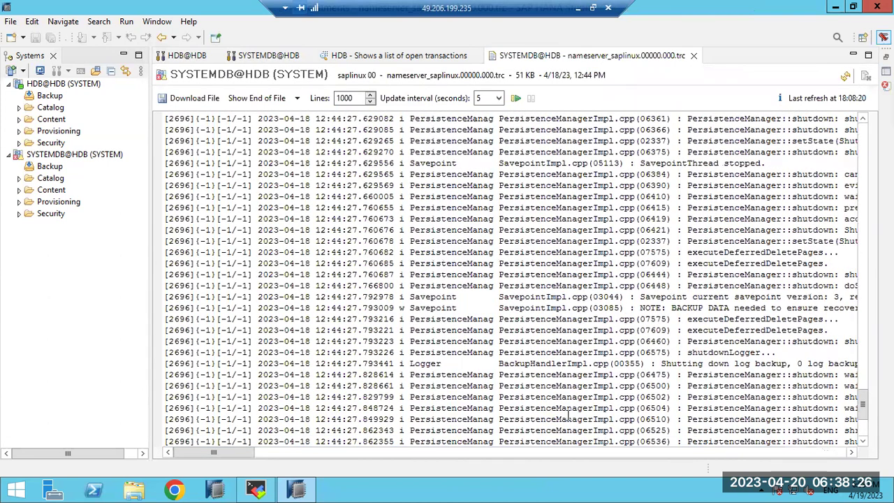
scroll(568, 413, up, 20)
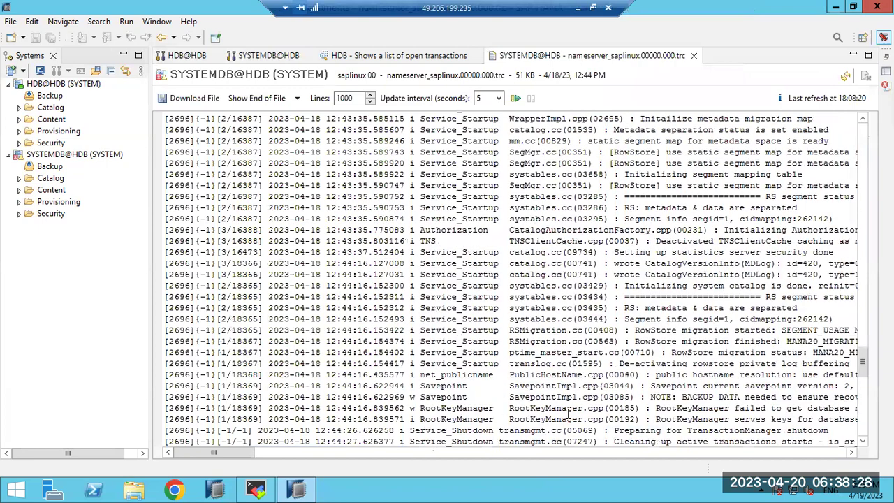
scroll(570, 412, up, 20)
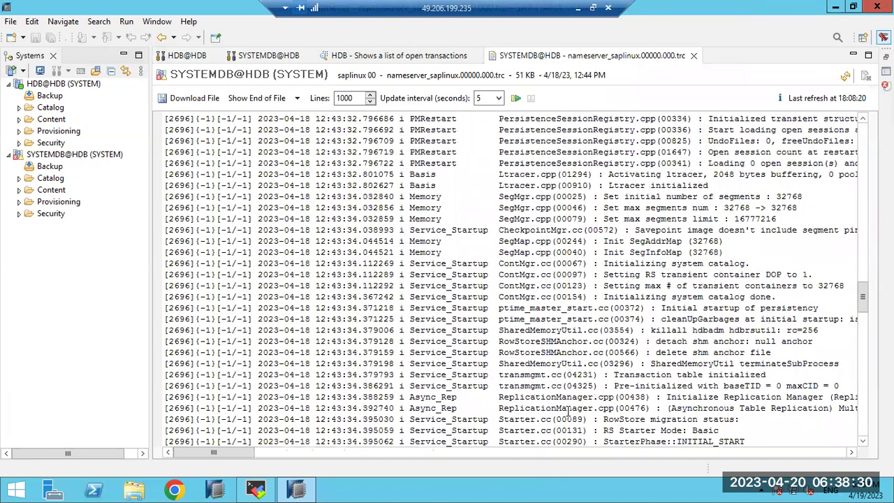
scroll(569, 410, up, 20)
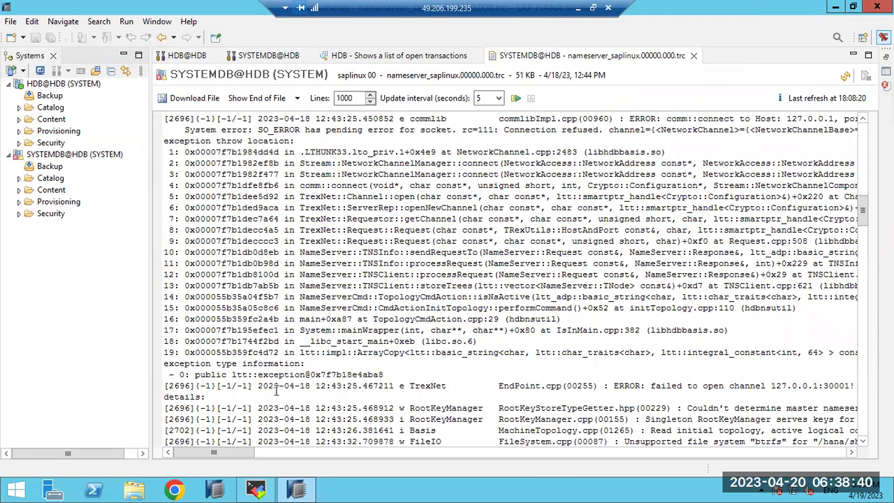
- Examine the TrexNet channel error's timestamp and text, plus the initial topology and unsupported file system entries below it
drag(259, 385, 344, 385)
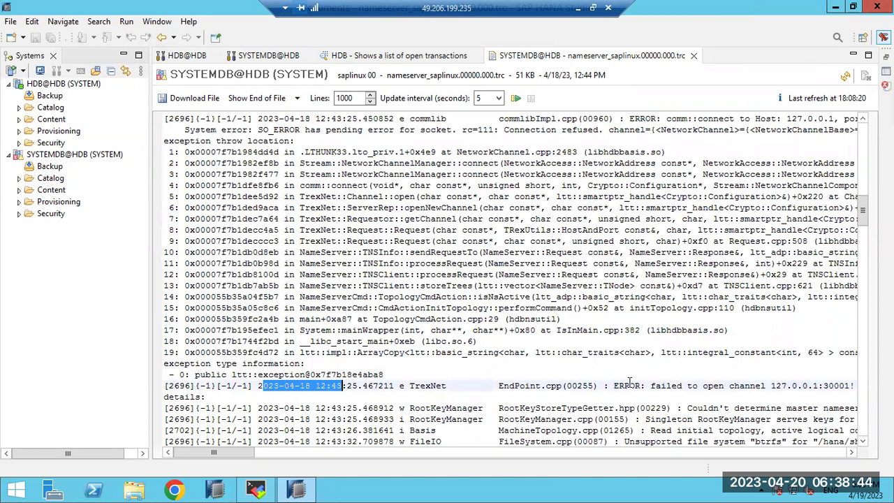
drag(650, 386, 836, 396)
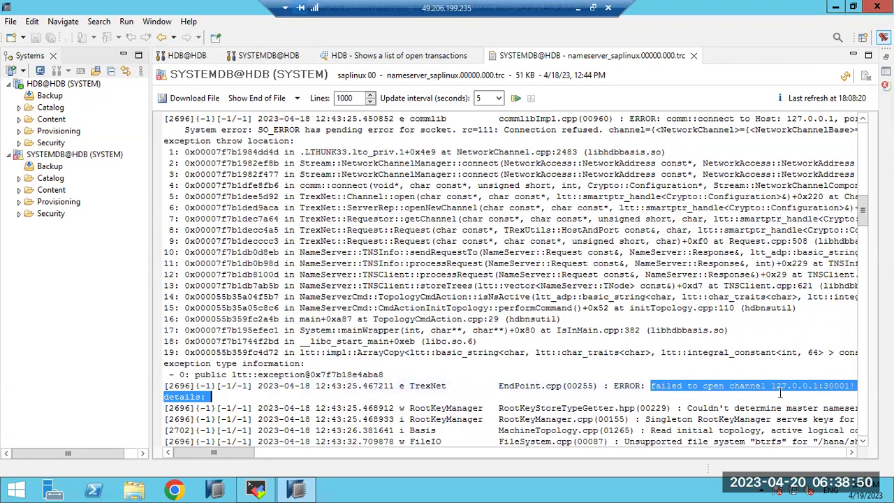
scroll(781, 394, down, 1)
drag(780, 375, 845, 374)
drag(683, 396, 794, 397)
scroll(763, 405, down, 1)
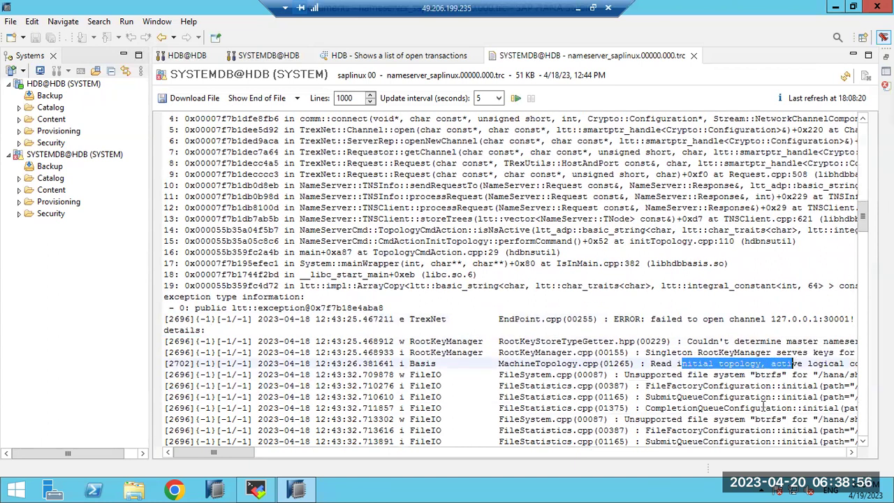
drag(697, 375, 819, 375)
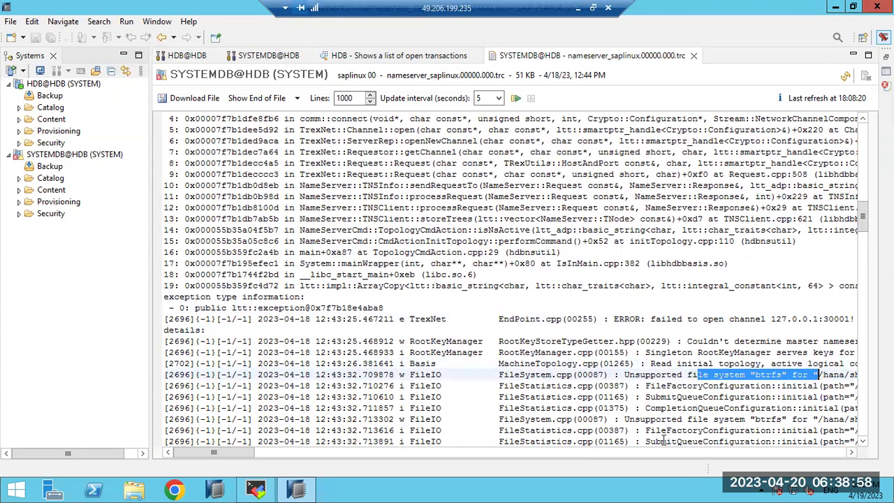
- Review the earlier nameserver trace entries back to the root key creation messages and close the trace
drag(249, 453, 174, 453)
scroll(275, 377, up, 4)
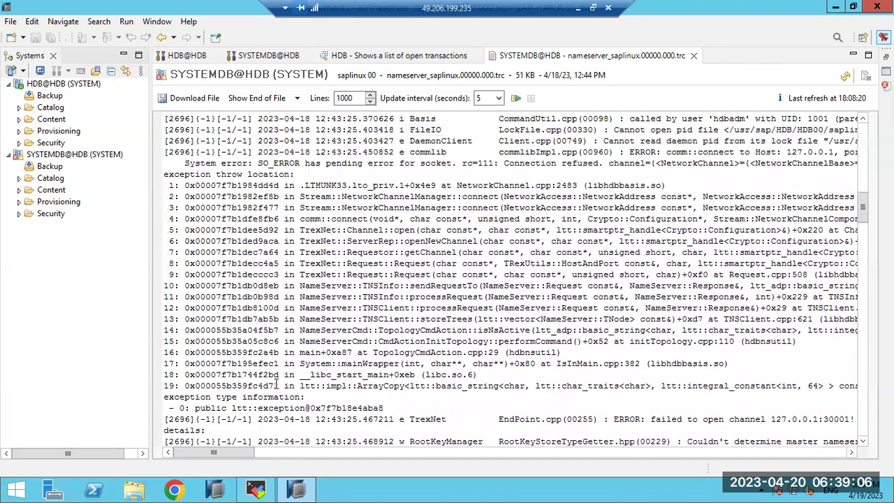
scroll(278, 383, up, 6)
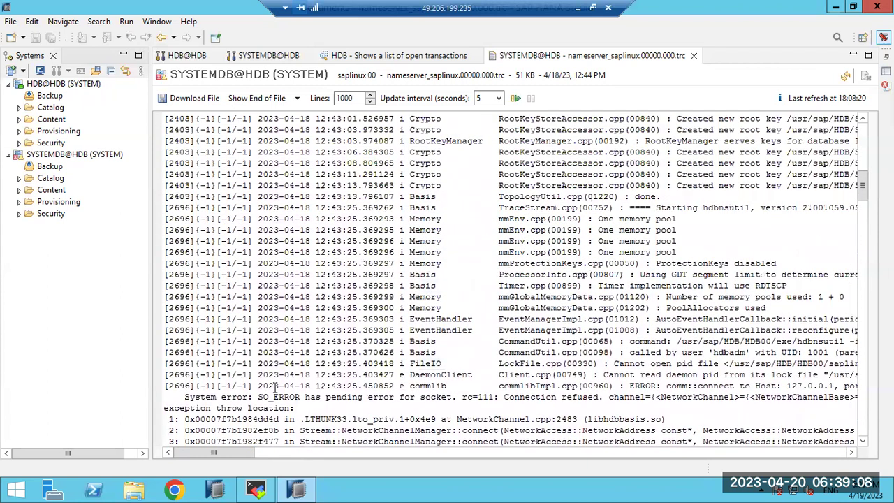
scroll(275, 390, up, 8)
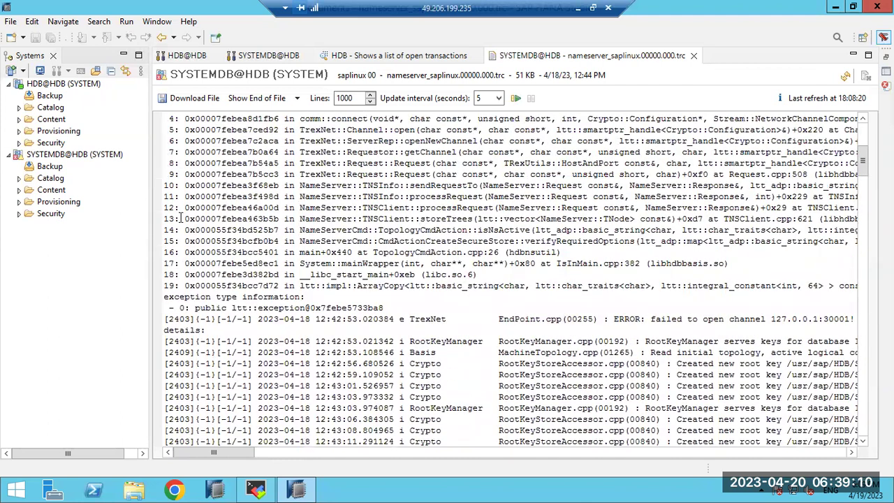
click(694, 55)
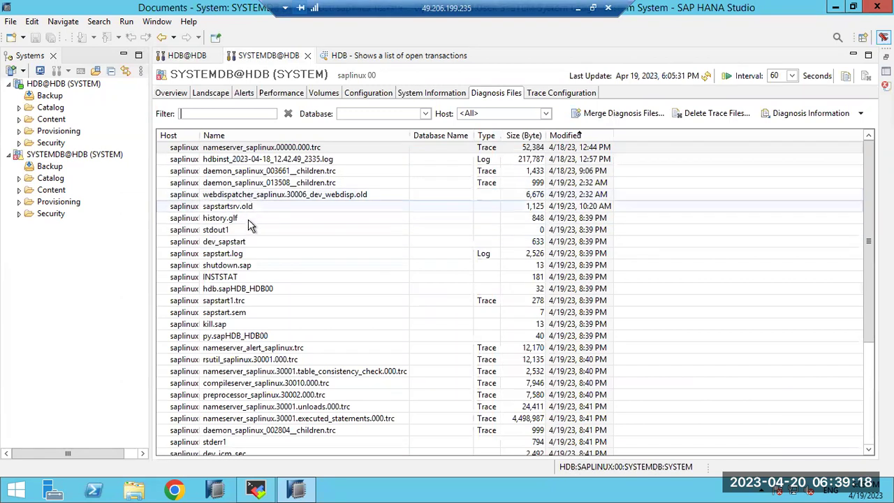
- Open compileserver_saplinux.30010.000.trc, review its startup entries back to the beginning of the file, and close it
double_click(259, 384)
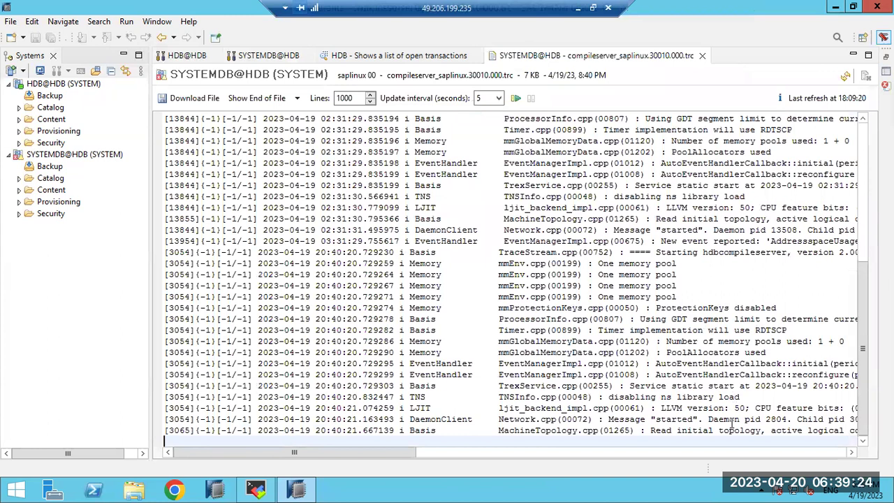
scroll(732, 422, up, 8)
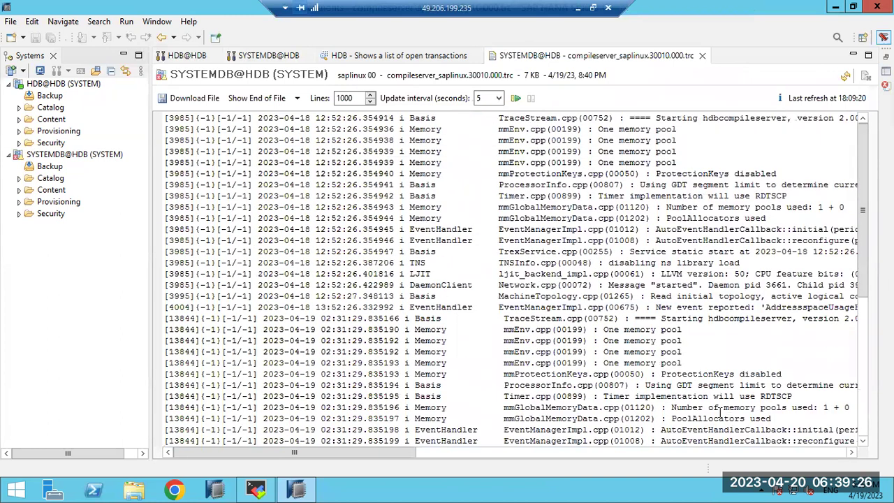
click(702, 55)
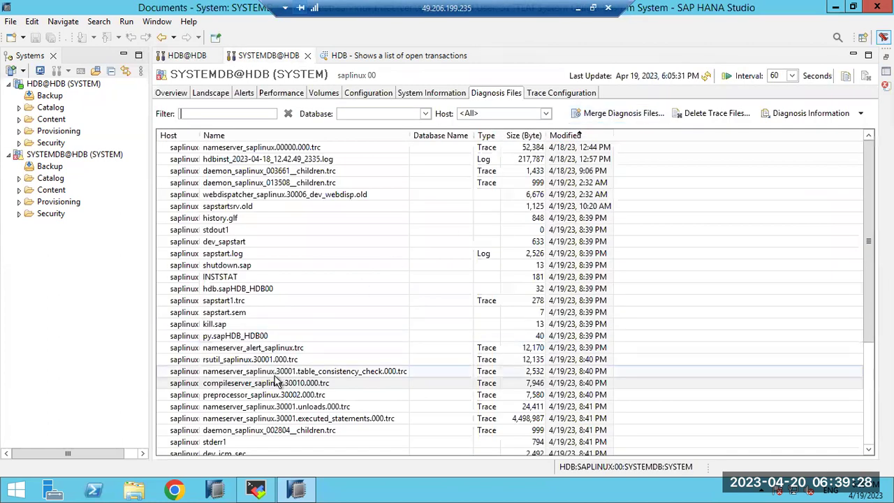
- Open preprocessor_saplinux.30002.000.trc, review its entries back to the beginning of the file, and close it
double_click(257, 394)
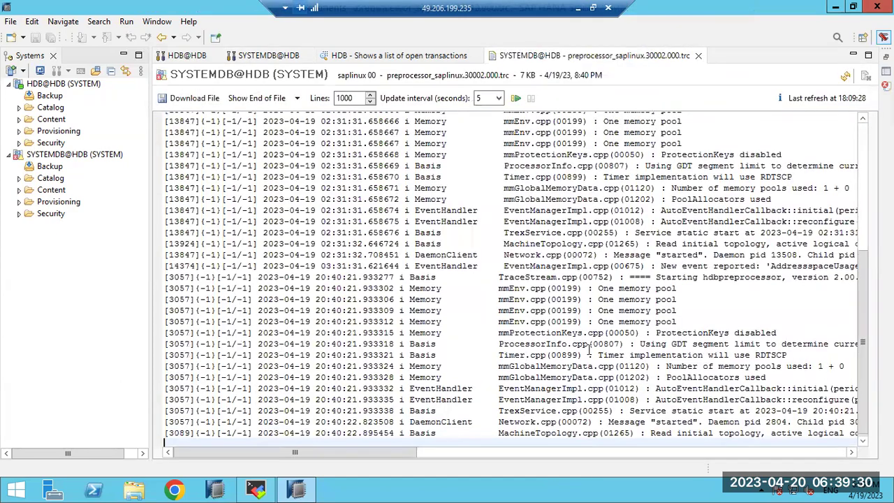
scroll(660, 398, up, 7)
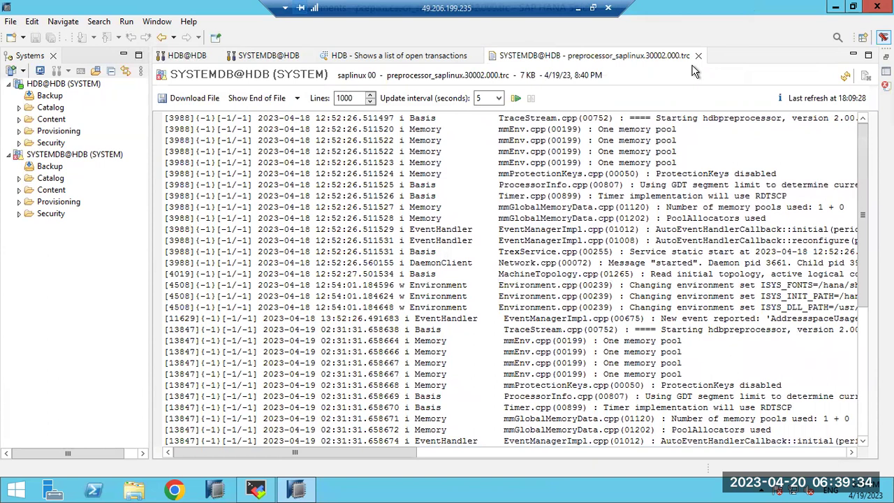
click(698, 55)
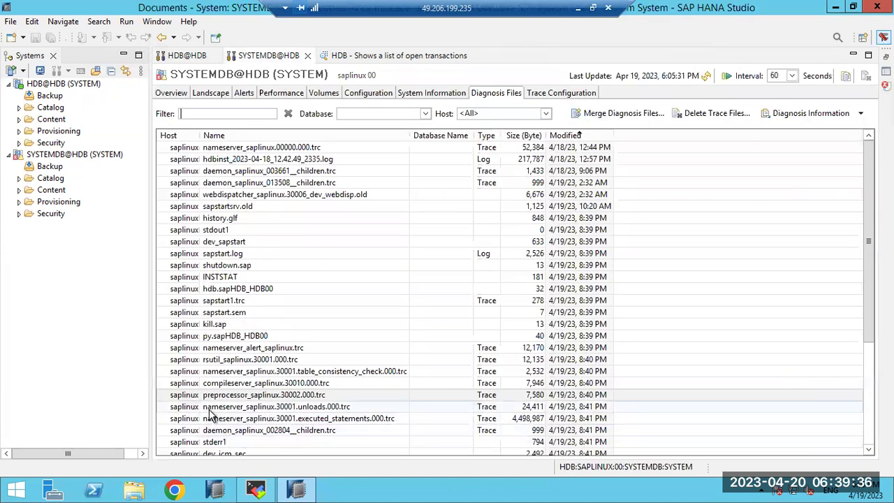
- Open nameserver_saplinux.30001.unloads.000.trc, review the _SYS_STATISTICS table unload entries, and close it
click(217, 406)
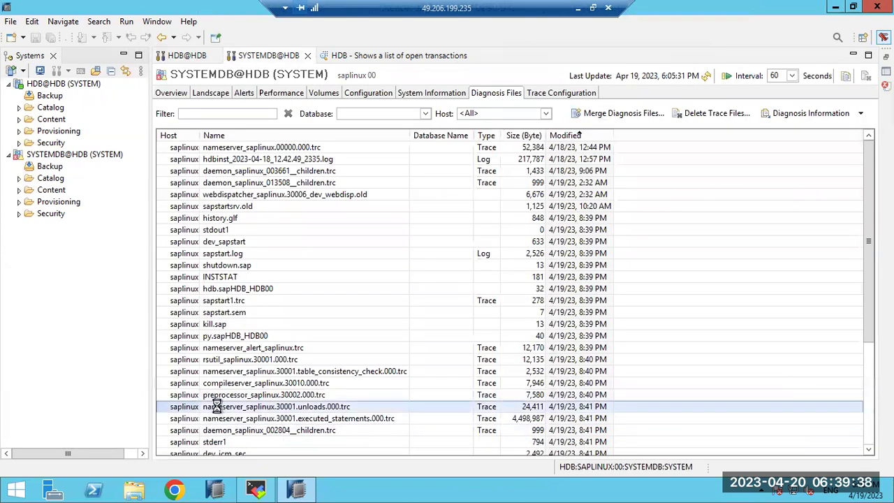
double_click(216, 406)
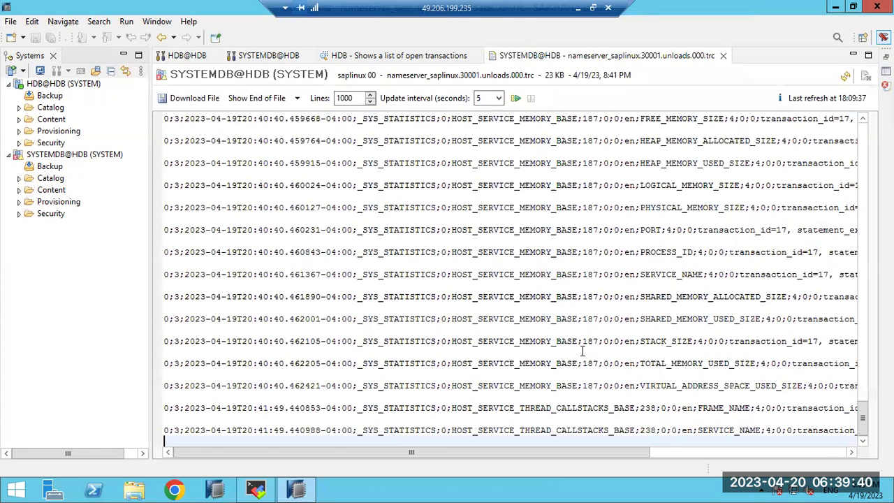
scroll(583, 350, up, 10)
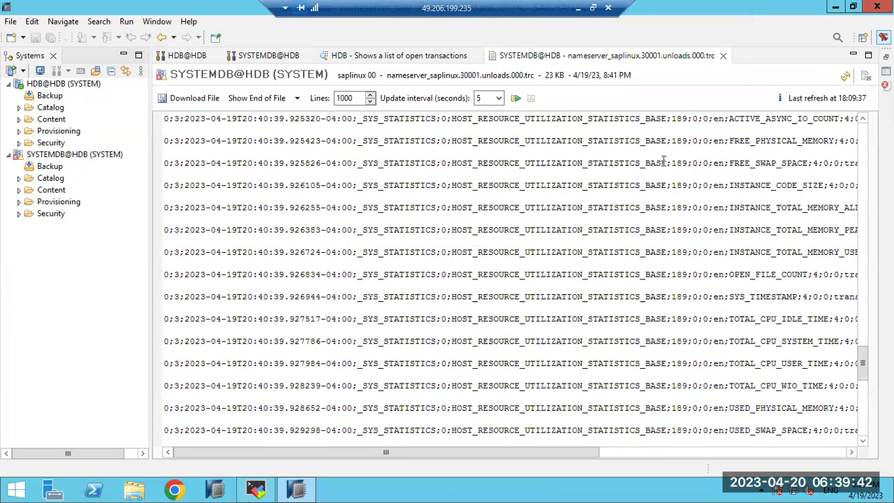
click(724, 55)
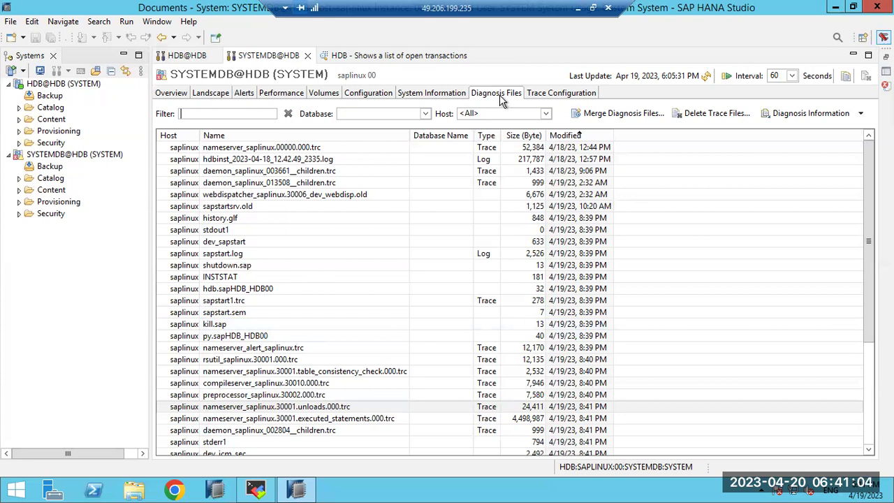
- Check the SYSTEMDB@HDB landscape services and briefly review nameserver_saplinux.00000.000.trc from the diagnosis files
click(212, 94)
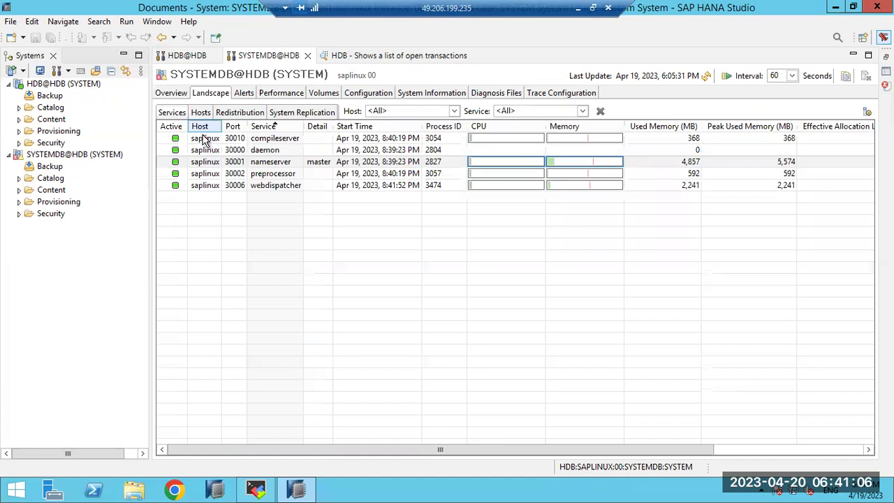
click(495, 95)
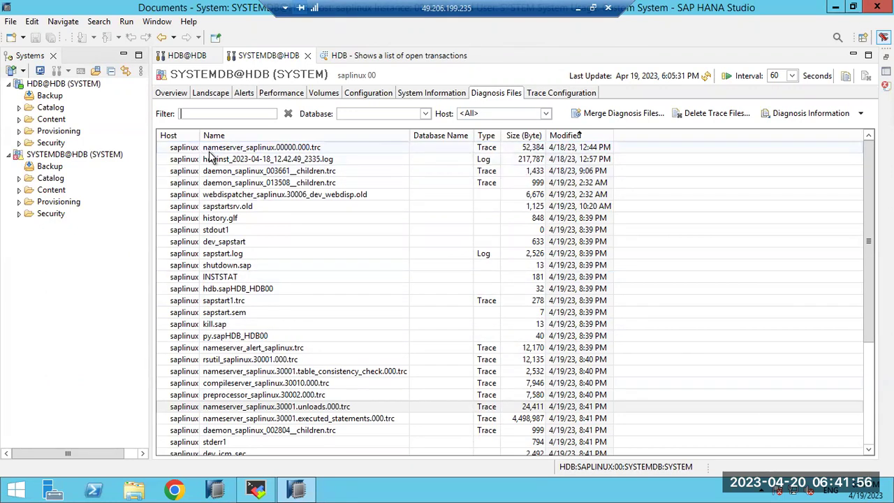
double_click(207, 148)
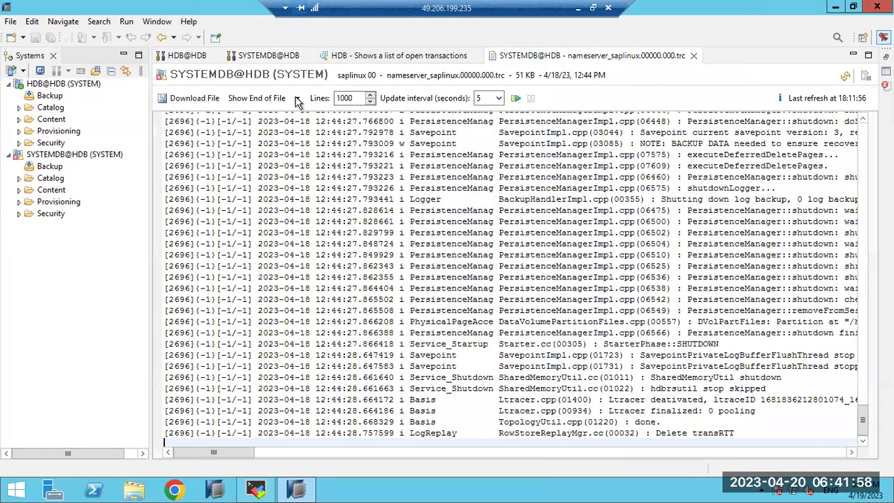
scroll(471, 405, up, 7)
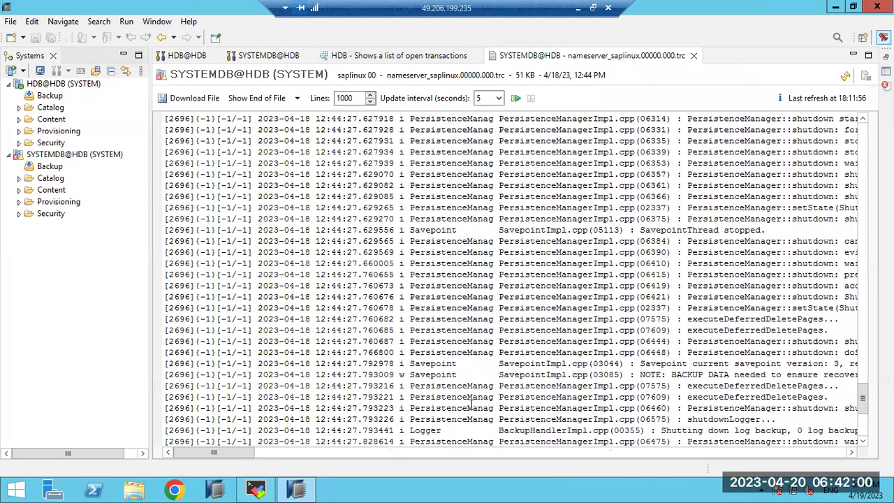
scroll(471, 404, up, 15)
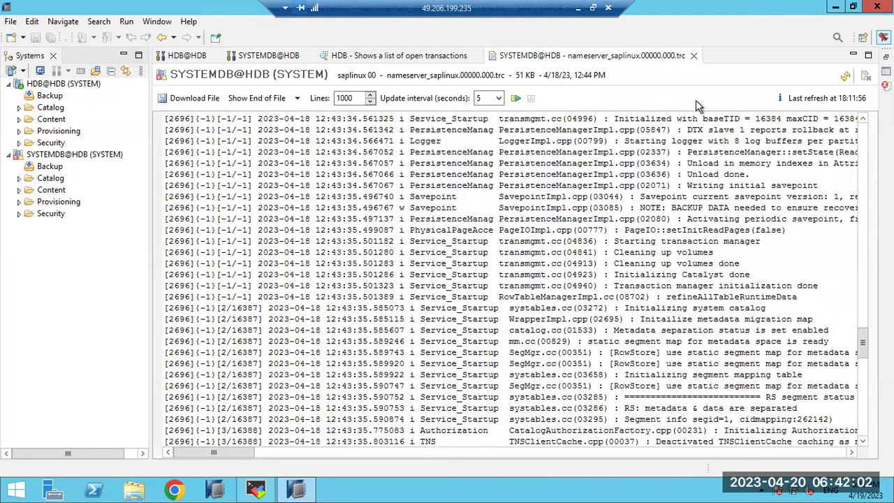
click(694, 55)
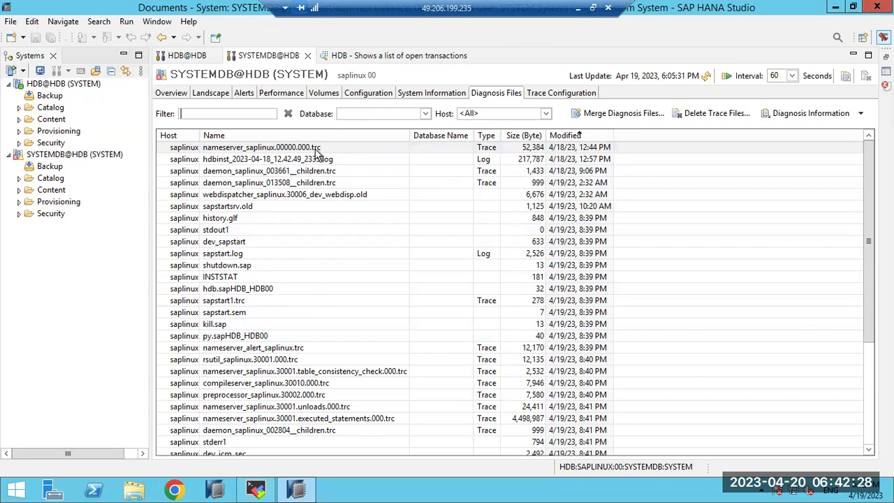
- Reopen nameserver_saplinux.00000.000.trc and look back through its startup and PMRestart entries to the connection error stack
double_click(228, 146)
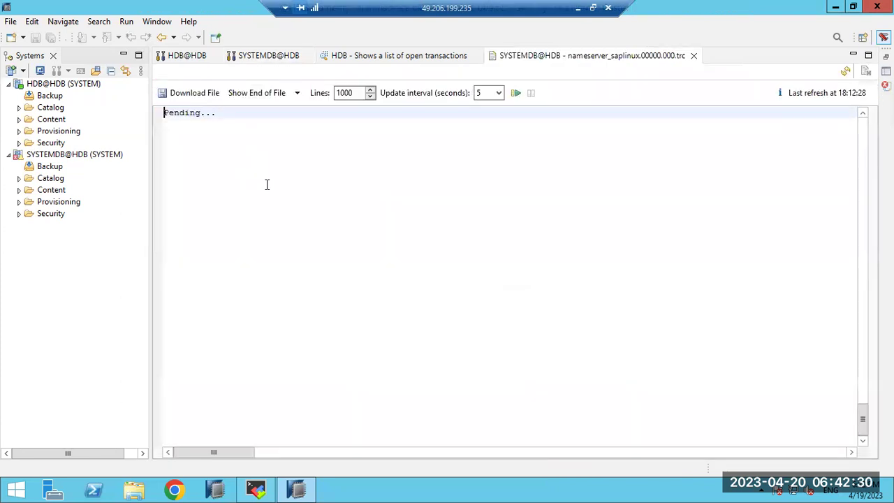
drag(285, 254, 479, 255)
scroll(475, 252, up, 7)
scroll(469, 249, up, 15)
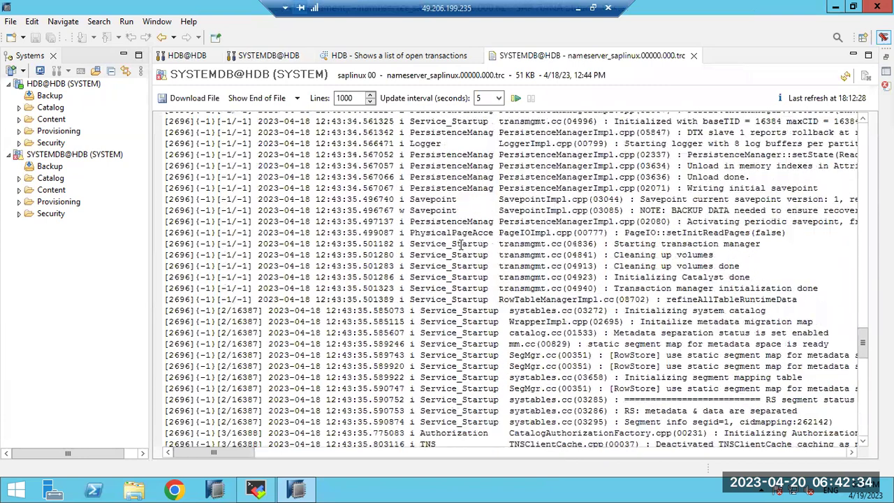
scroll(460, 243, up, 4)
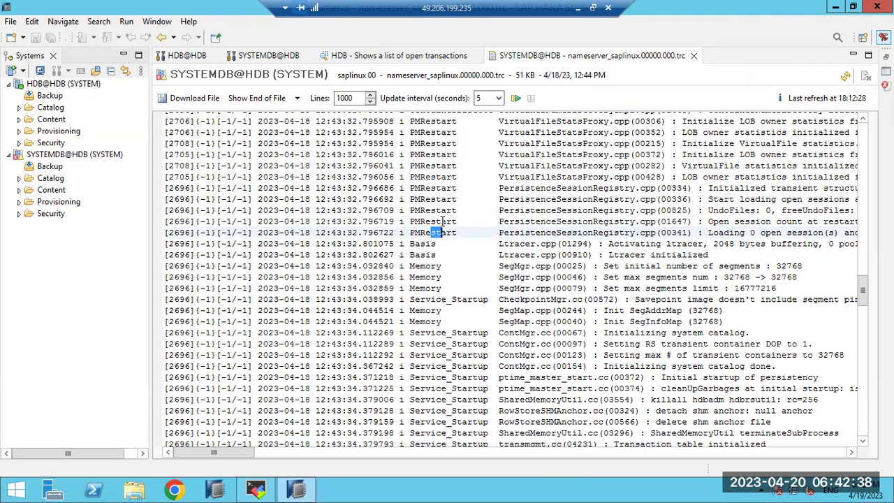
scroll(433, 238, up, 10)
scroll(433, 241, up, 5)
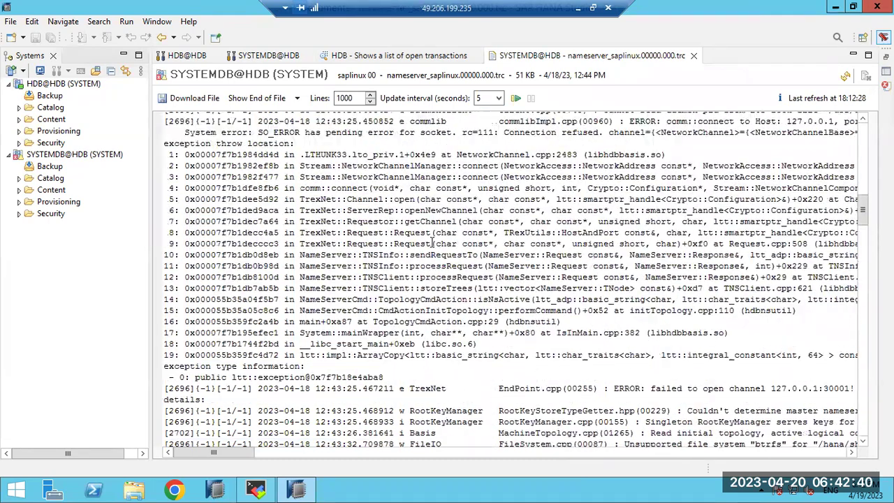
- Look back through the hdbnsutil startup and root key entries to the earlier connection error stack, and close the trace file
scroll(433, 242, up, 7)
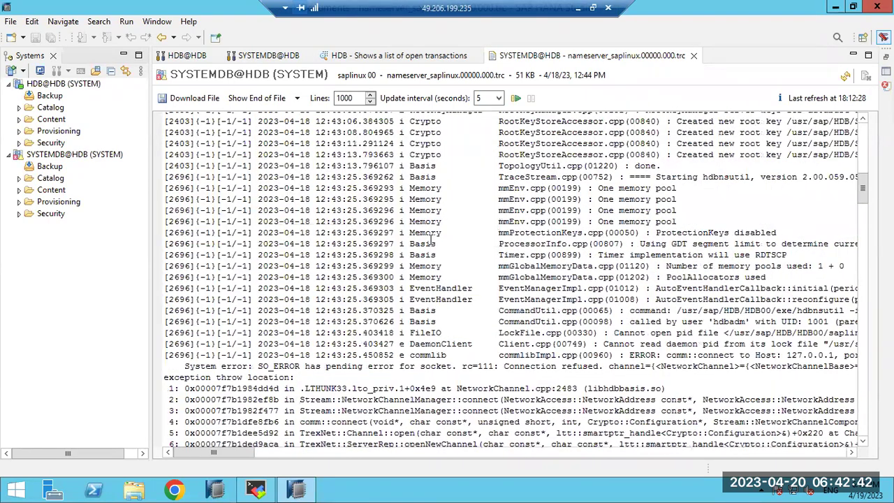
scroll(433, 242, up, 15)
scroll(433, 240, down, 10)
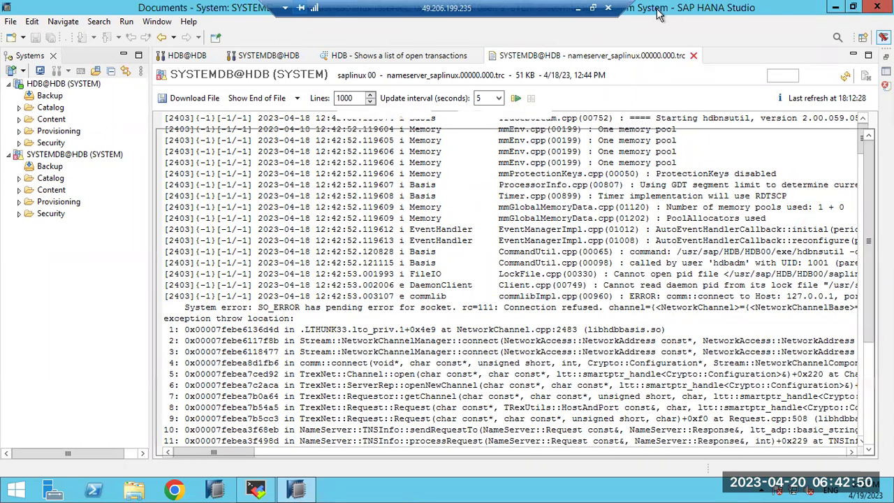
click(693, 55)
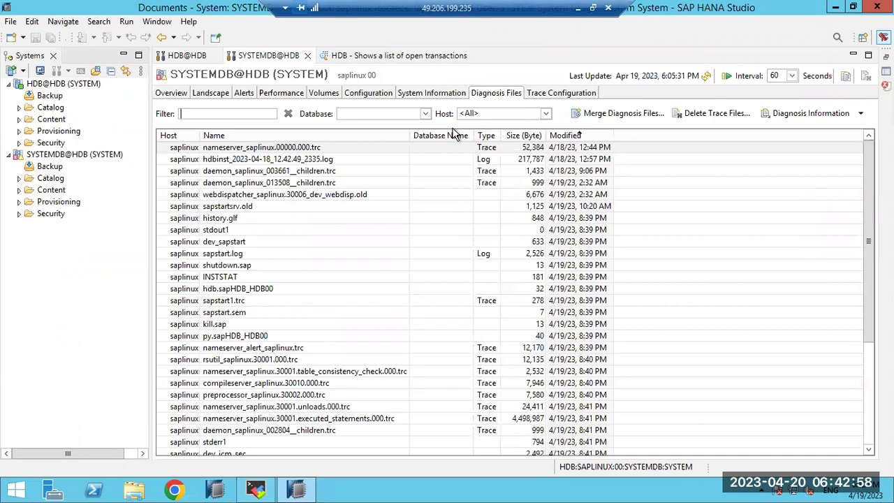
- Review the SYSTEMDB@HDB trace configuration options alongside the list of diagnosis files
click(537, 97)
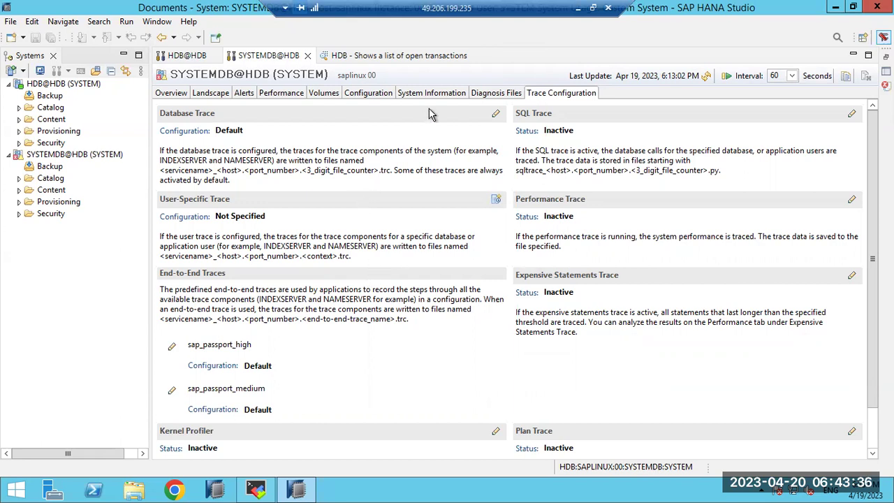
click(494, 98)
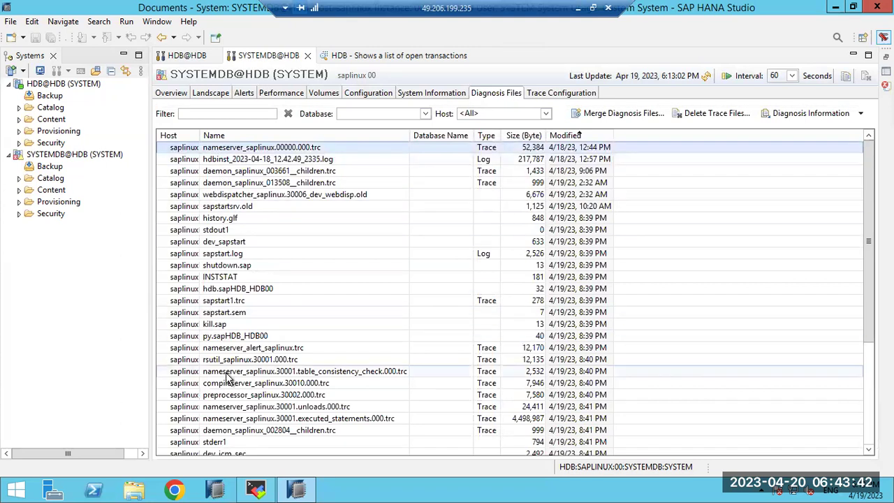
scroll(227, 377, down, 4)
scroll(229, 374, up, 5)
click(540, 93)
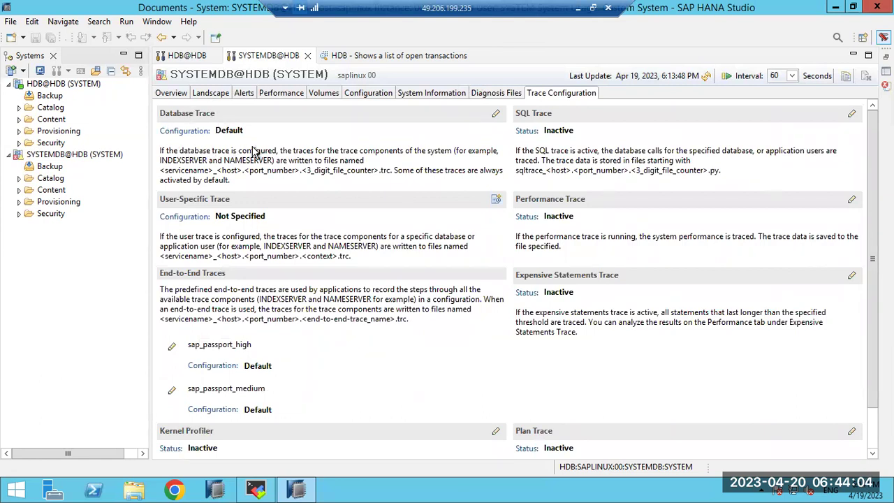
click(481, 93)
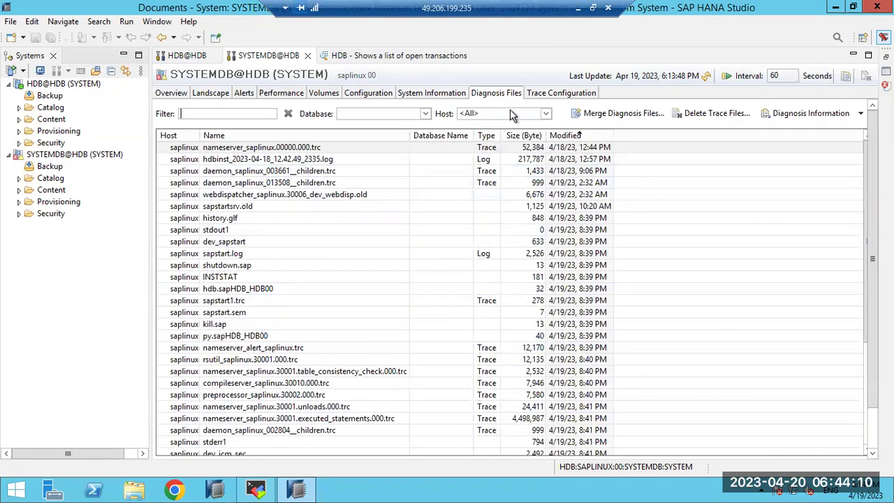
- Activate the expensive statements trace for SYSTEMDB with a filter on one database user, and refresh the diagnosis files list
click(542, 96)
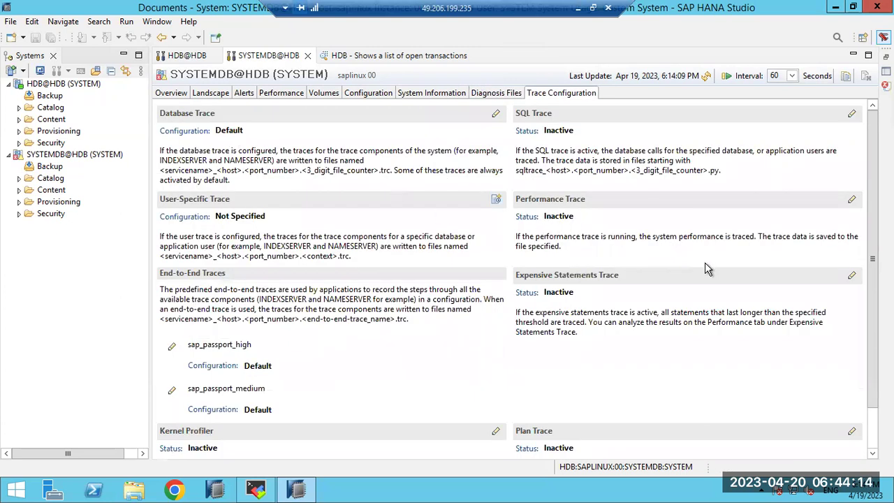
click(853, 276)
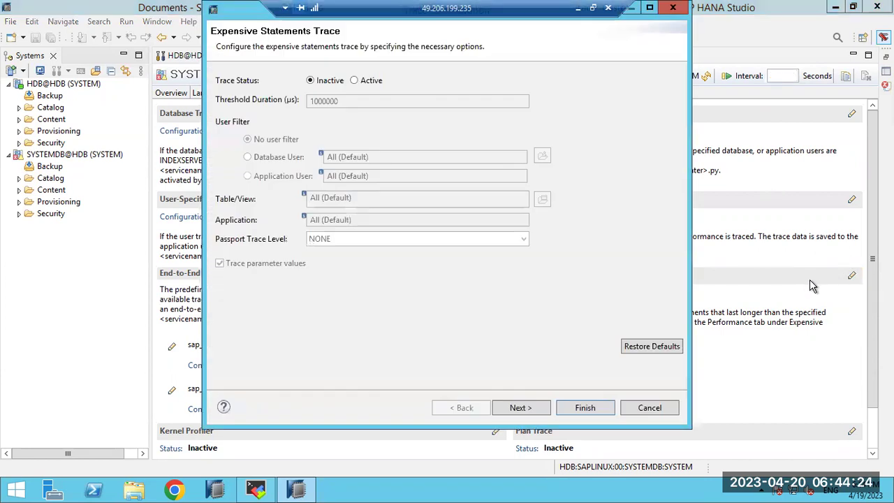
click(354, 81)
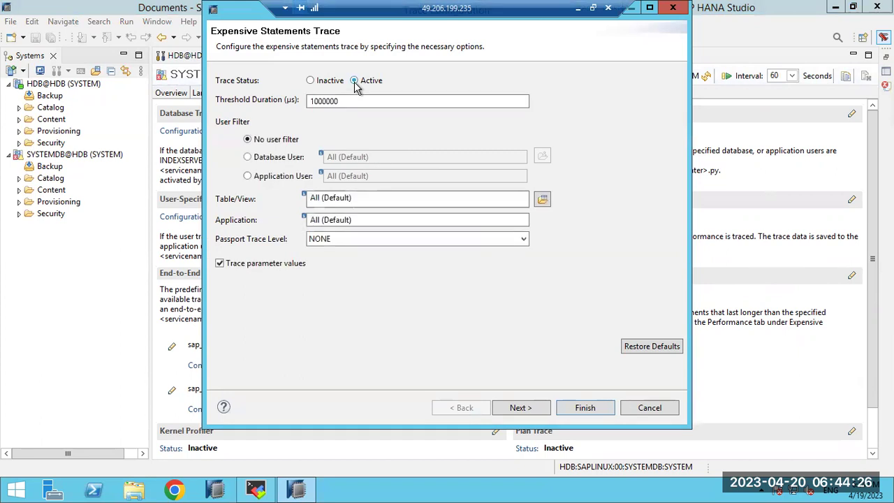
click(265, 165)
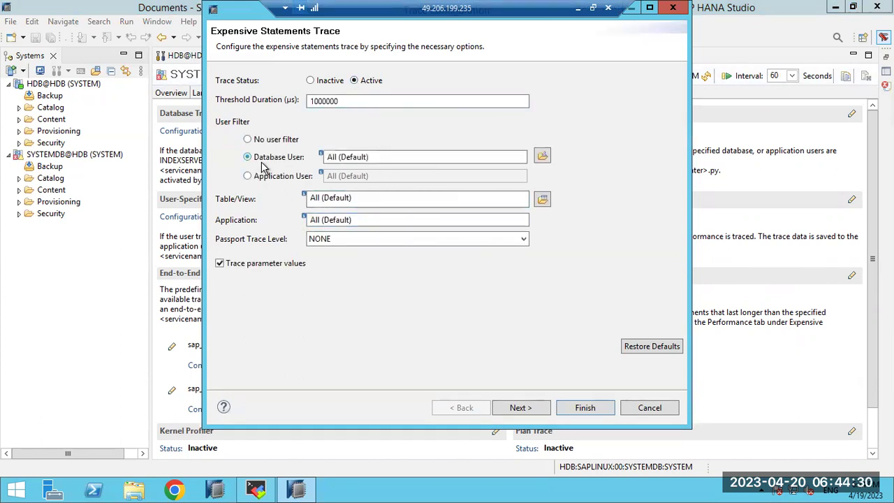
click(382, 157)
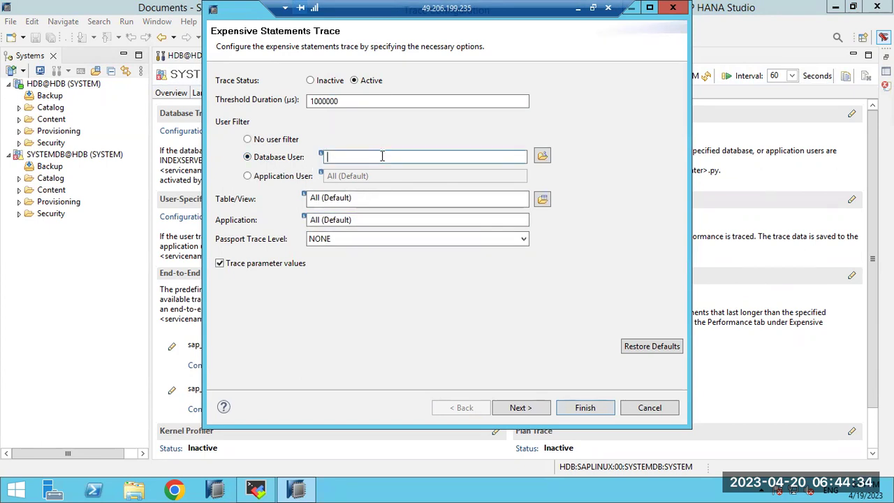
text(RAVI)
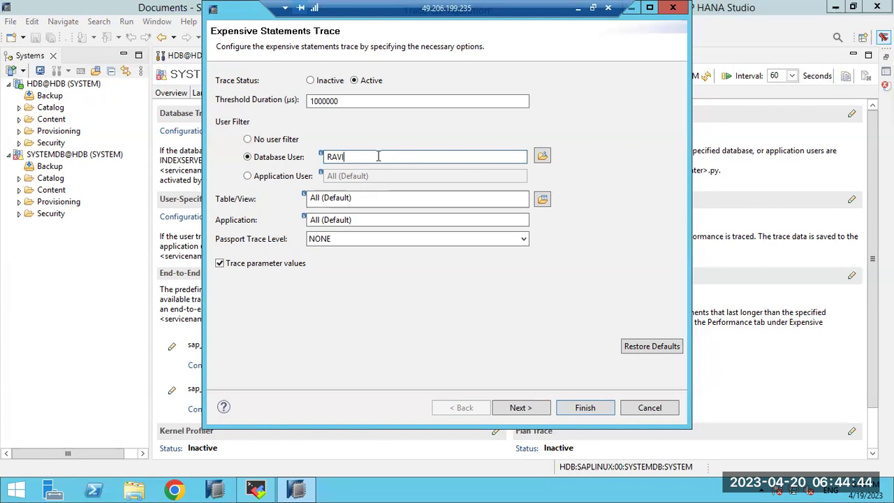
click(524, 409)
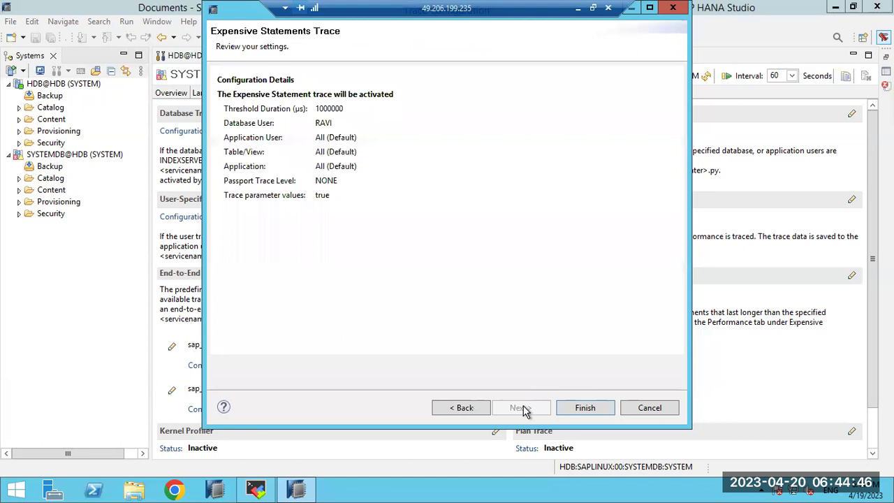
click(584, 408)
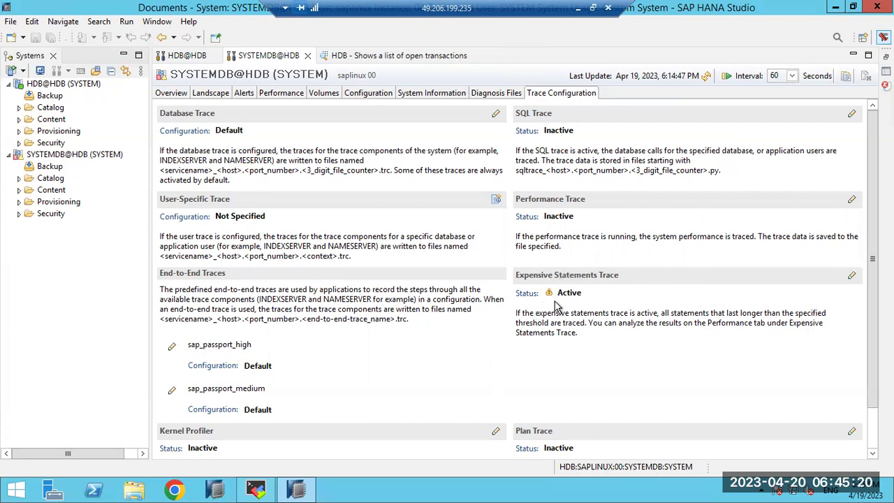
click(487, 95)
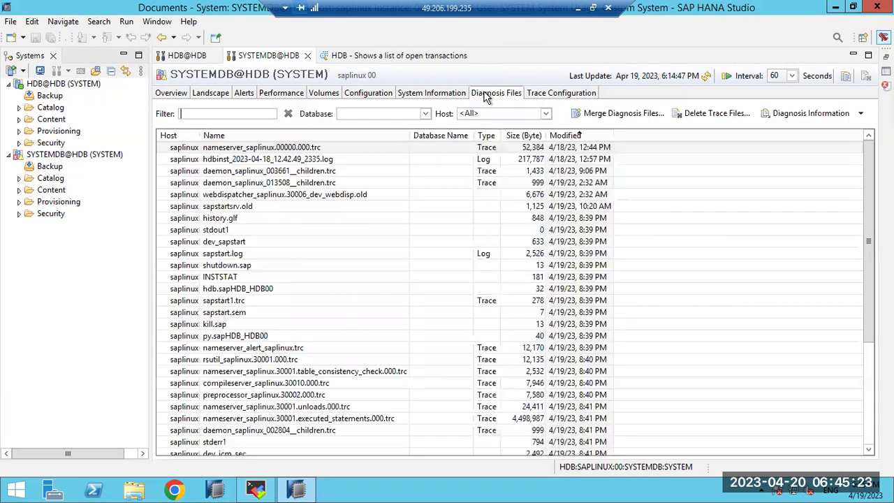
click(708, 77)
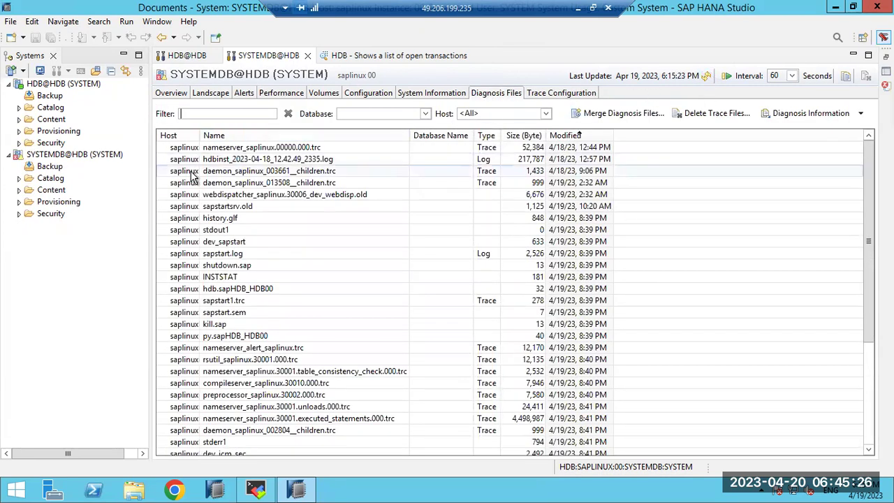
- Start a standard performance trace for SYSTEMDB with the default trace file and a duration of 1 minute
click(538, 97)
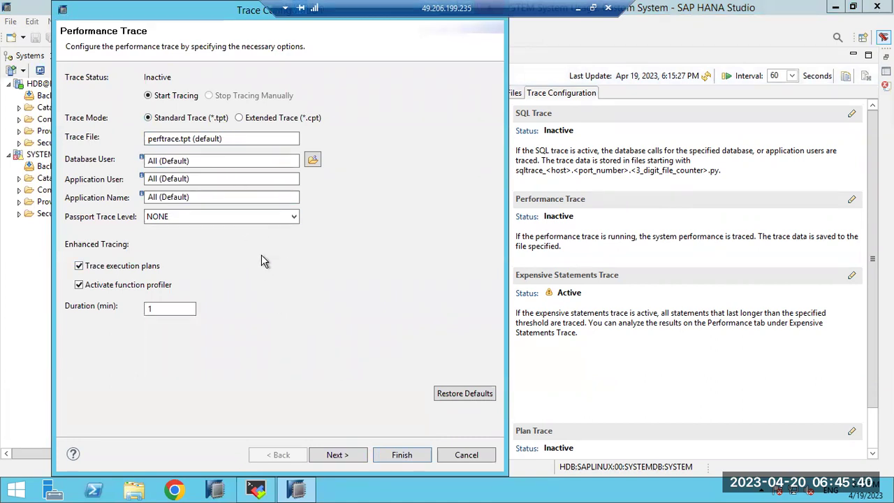
click(195, 180)
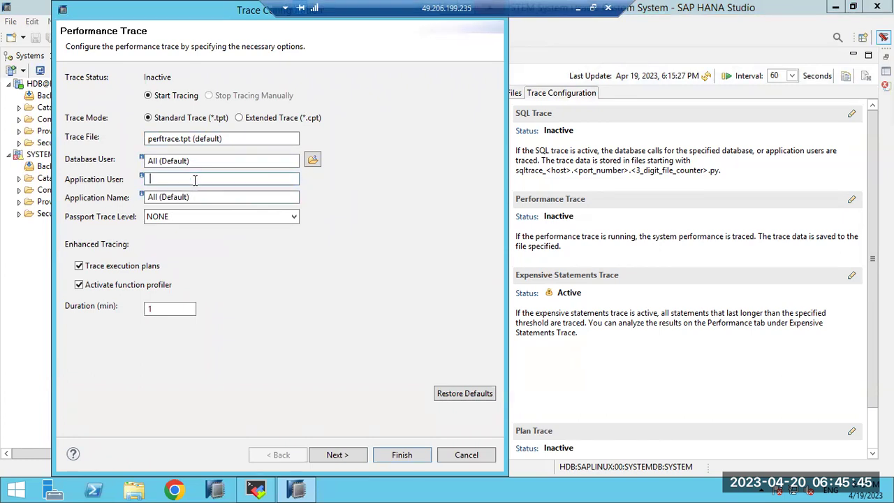
click(343, 453)
click(409, 455)
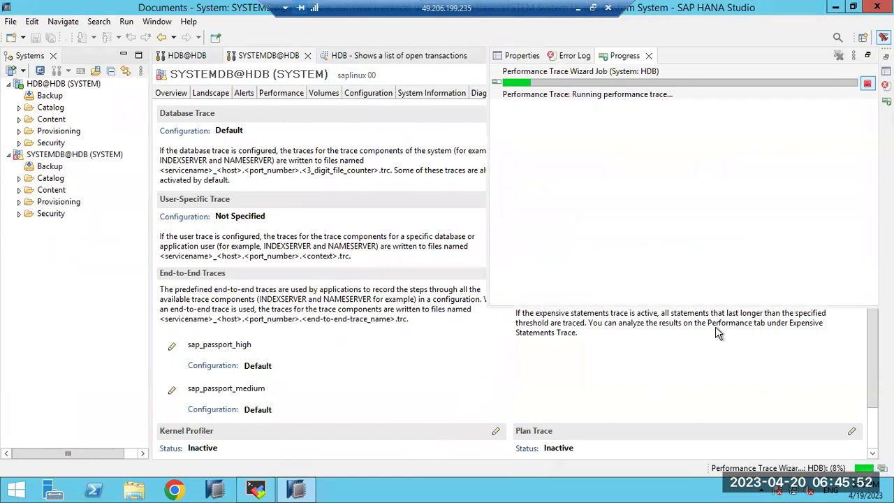
click(459, 366)
- Refresh the SYSTEMDB diagnosis files and sort them by modification date with the newest first
click(491, 96)
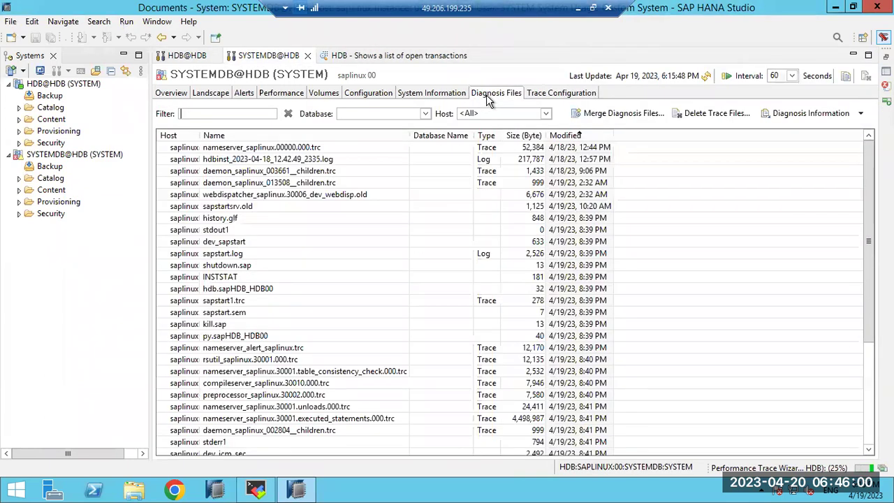
click(706, 76)
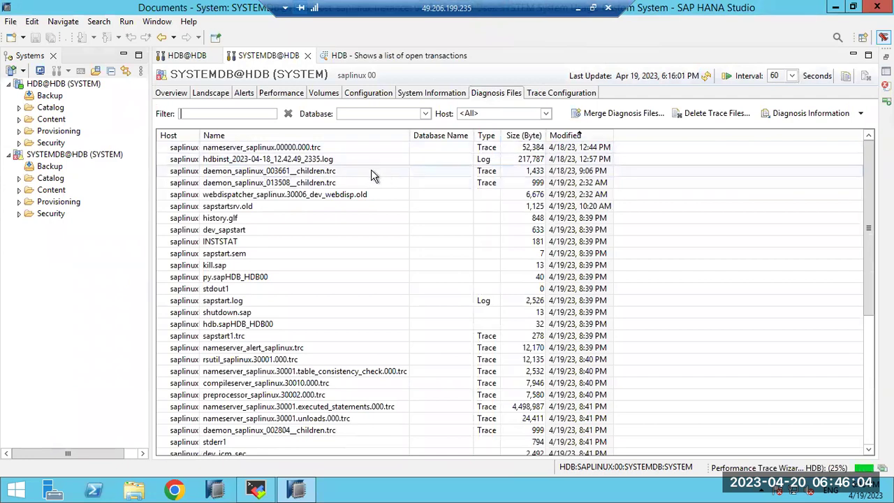
click(586, 135)
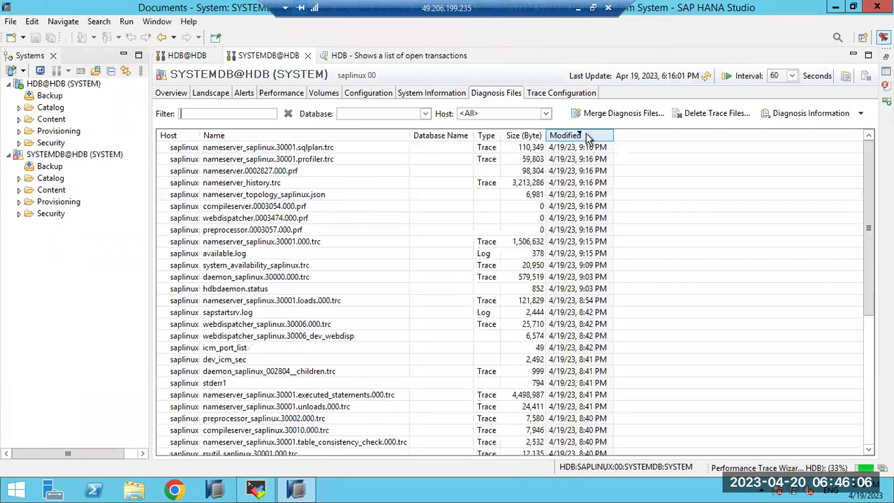
click(585, 136)
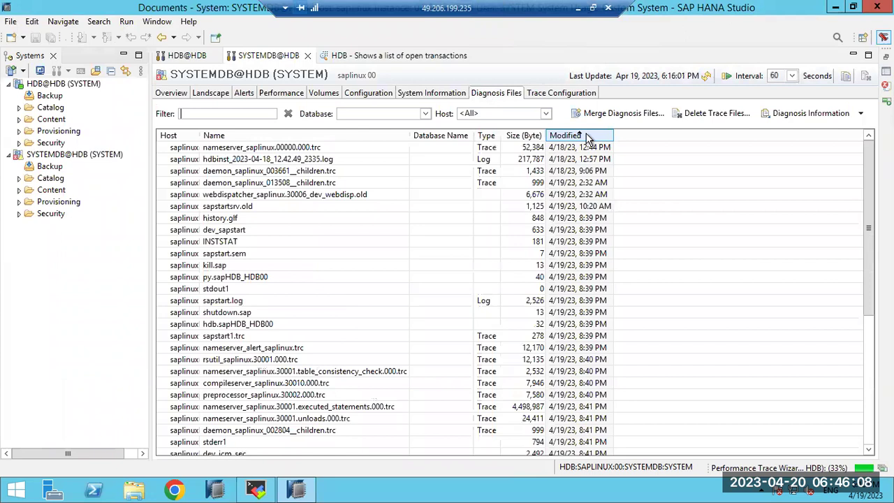
click(586, 135)
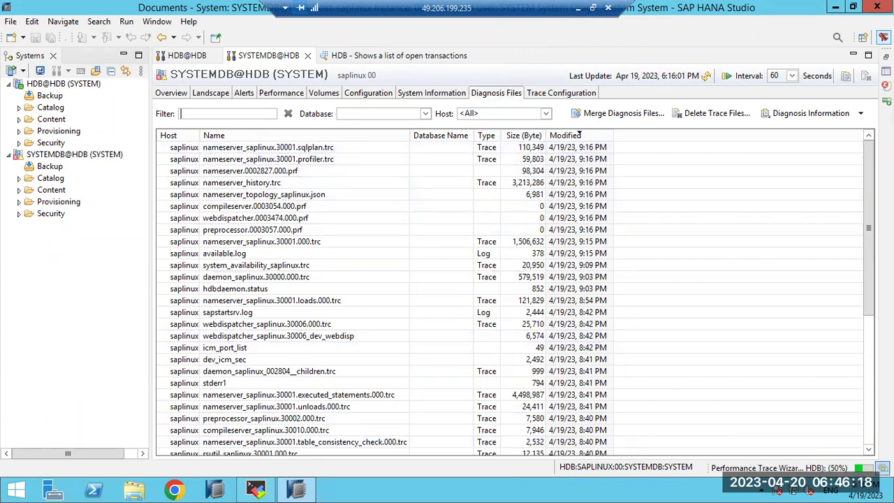
- Stop the running performance trace job and return to the diagnosis files list
click(881, 468)
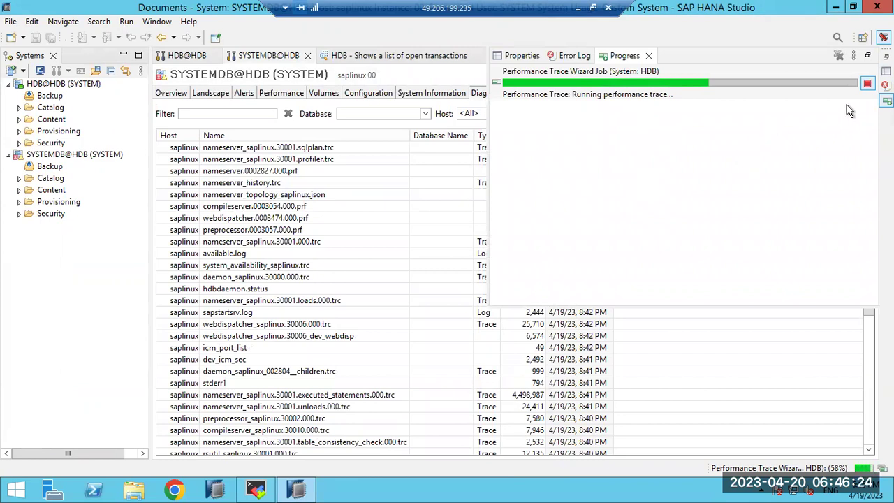
click(868, 85)
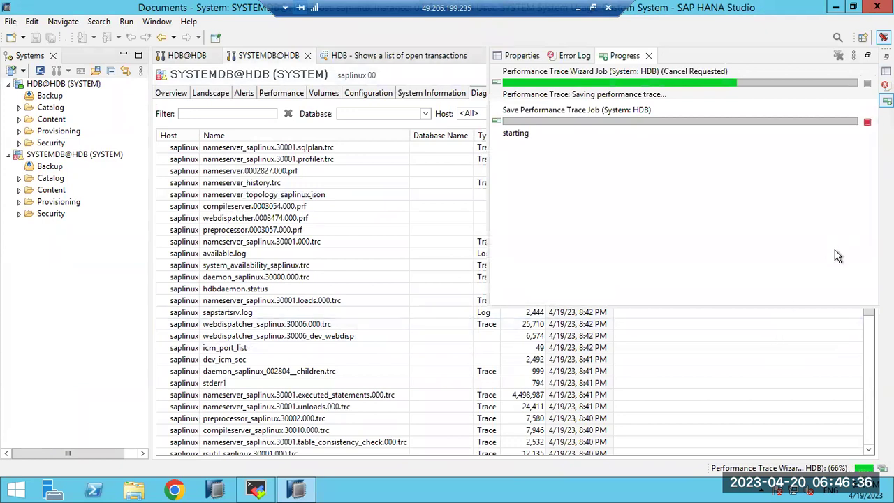
click(783, 401)
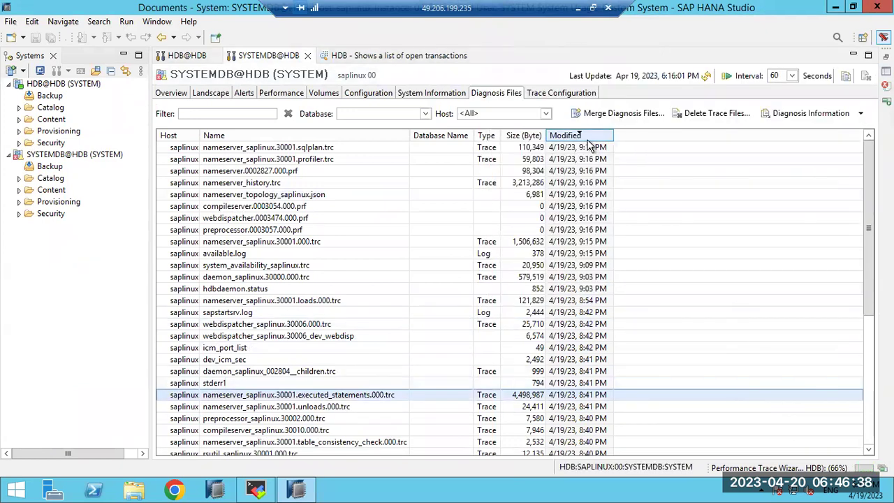
- Create a user-specific trace with a context named after the database user plus TRACE, for that database user and application user DDIC
click(552, 94)
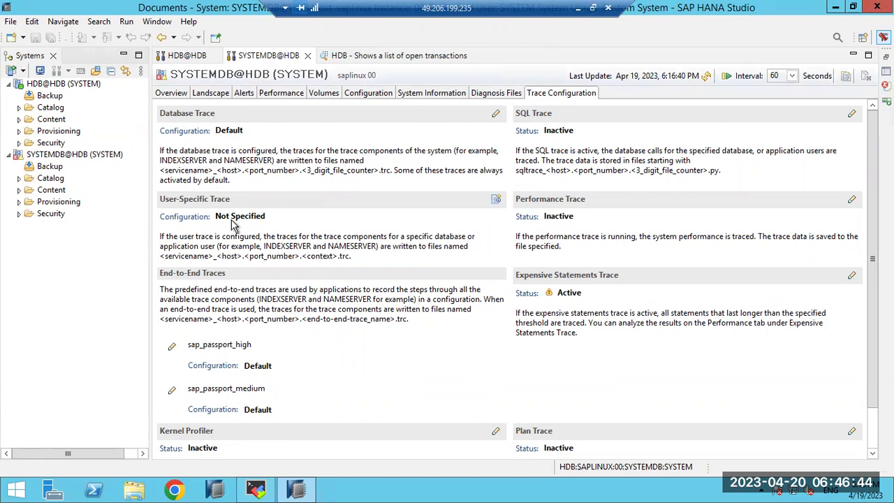
click(496, 199)
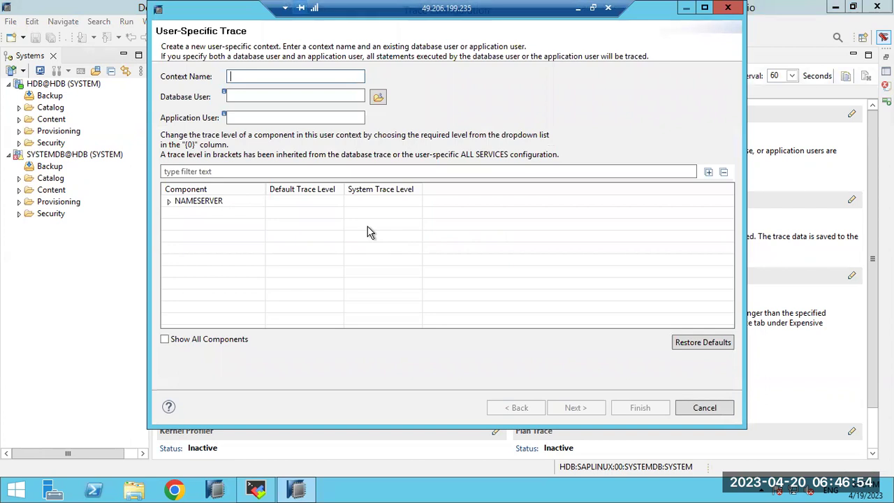
text(ITRACE)
key(Tab)
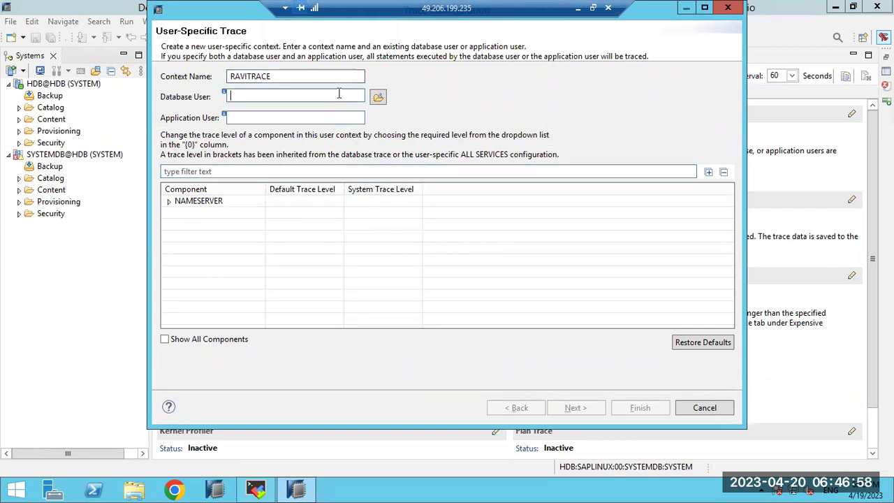
text(RAVI)
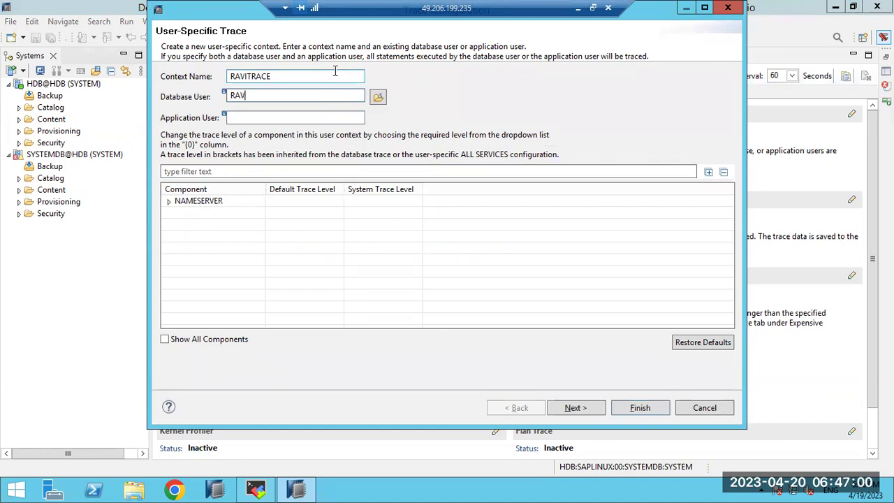
click(243, 115)
text(DDIC)
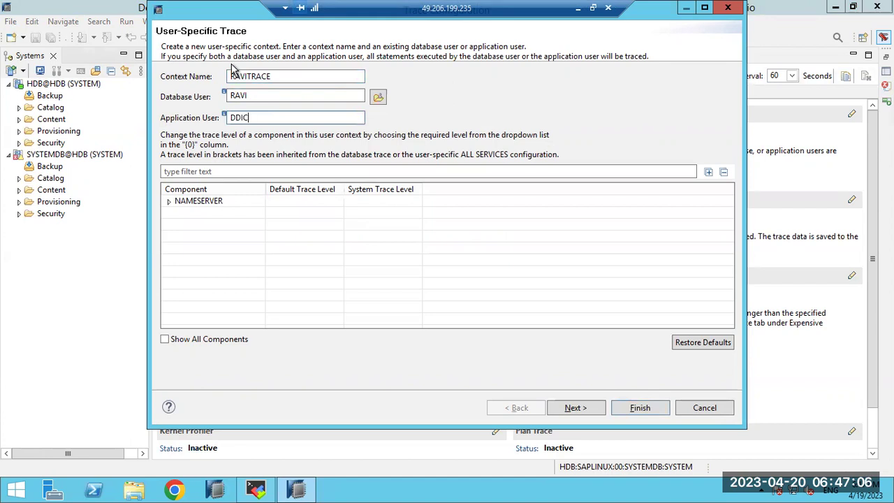
click(585, 410)
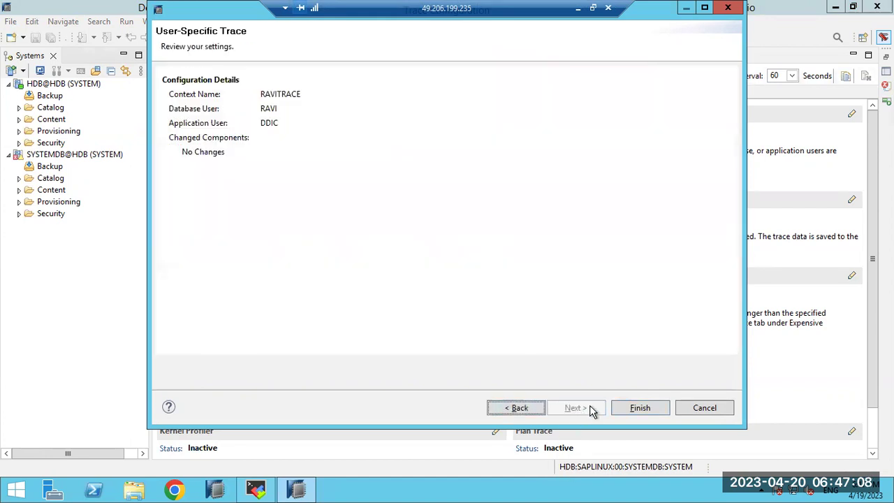
click(640, 409)
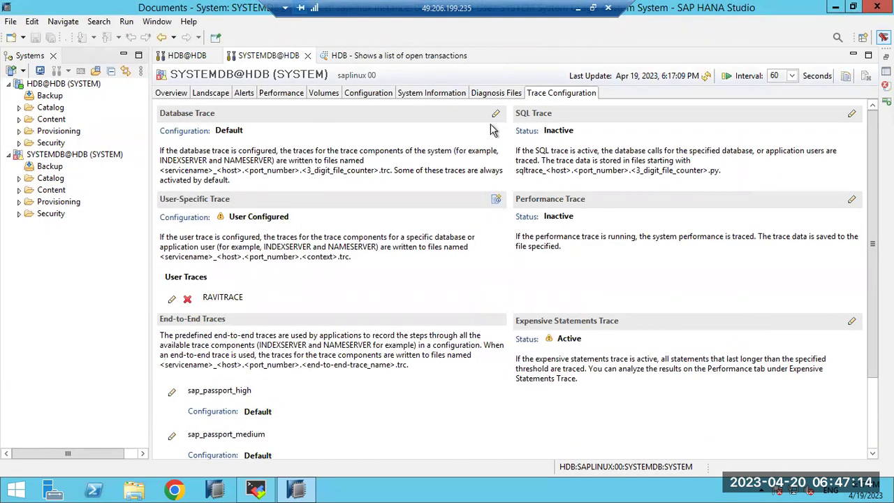
- Refresh the SYSTEMDB diagnosis files, check them for the user-specific trace file, and return to the trace configuration
click(494, 93)
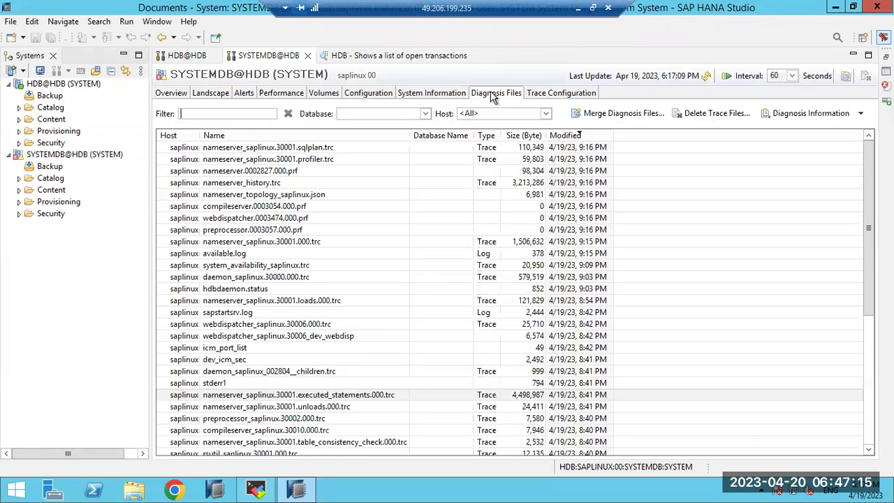
click(706, 76)
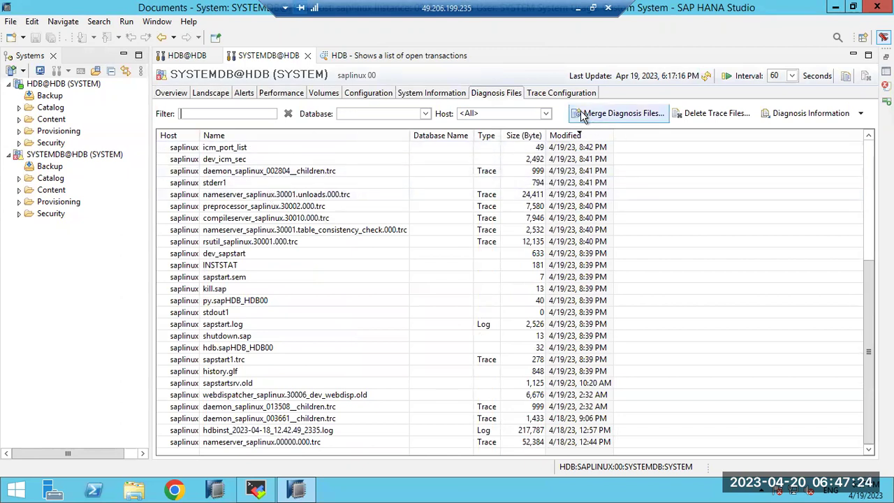
click(565, 97)
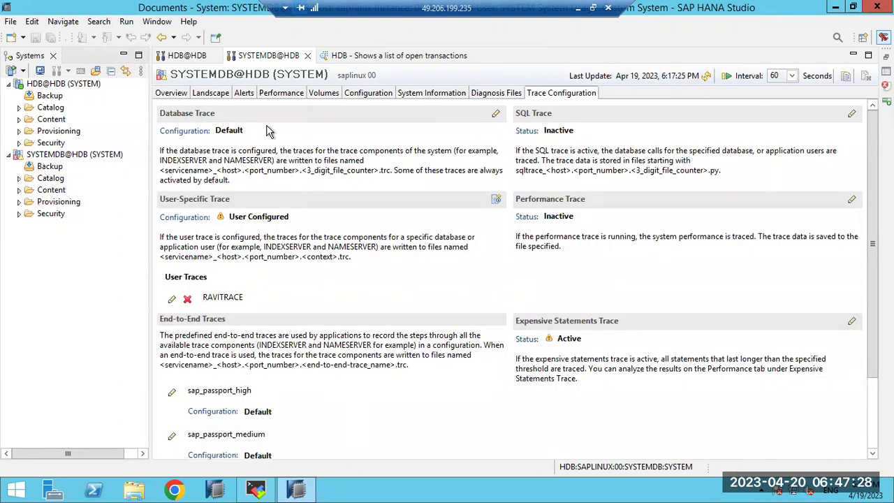
click(496, 93)
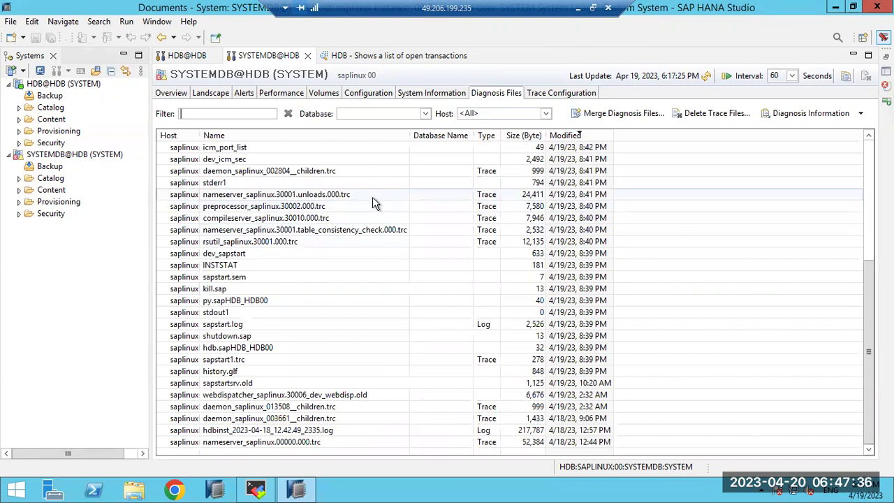
click(574, 97)
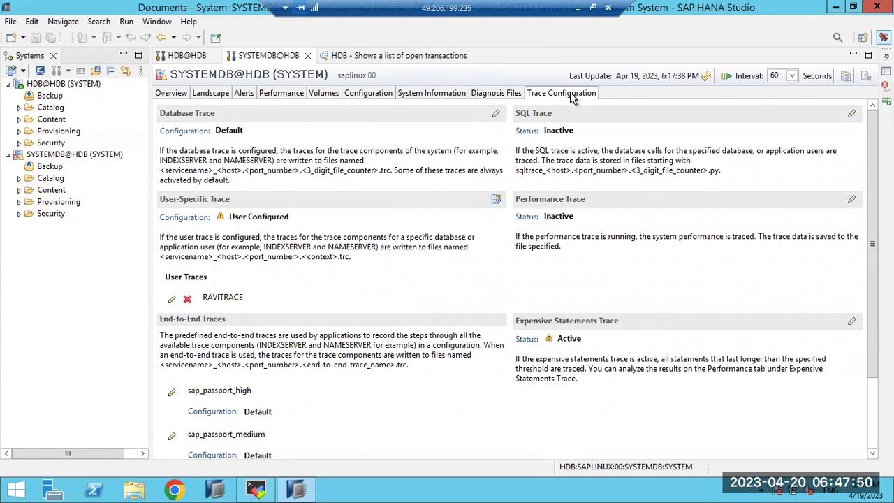
- Clear the database user from the expensive statements trace's user filter and save the trace configuration
click(853, 320)
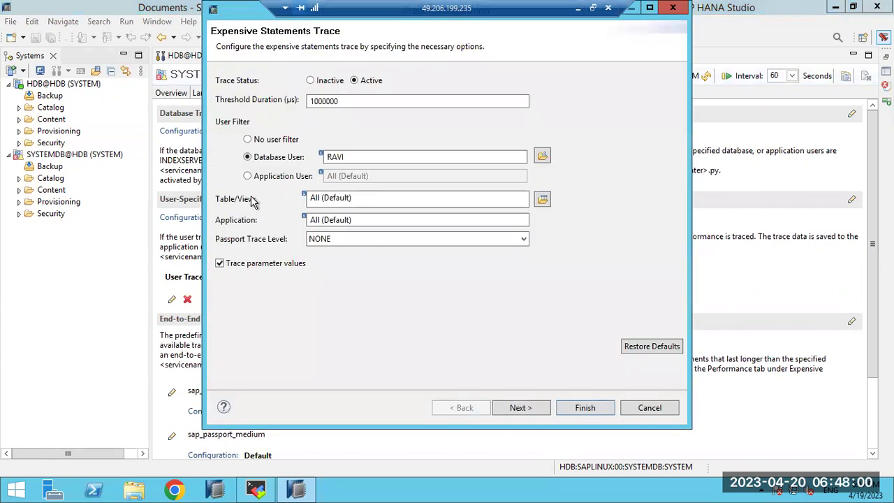
click(262, 178)
click(262, 161)
click(425, 156)
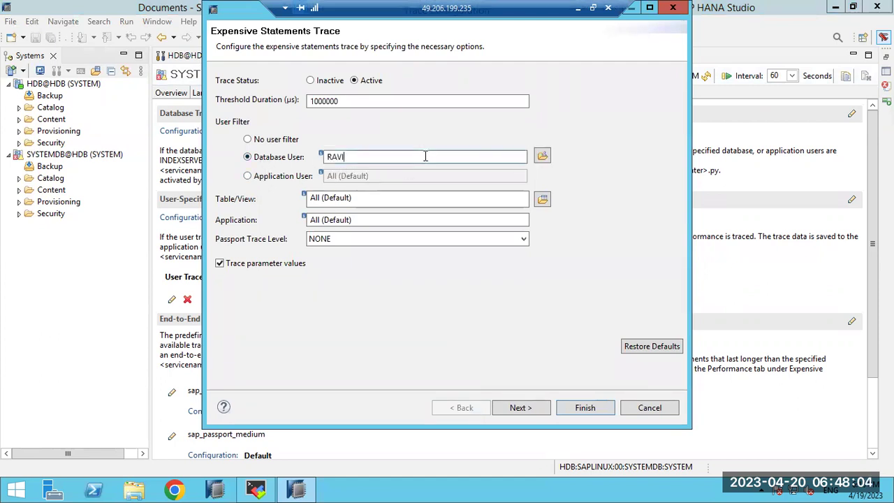
double_click(425, 156)
key(BackSpace)
click(528, 411)
click(580, 408)
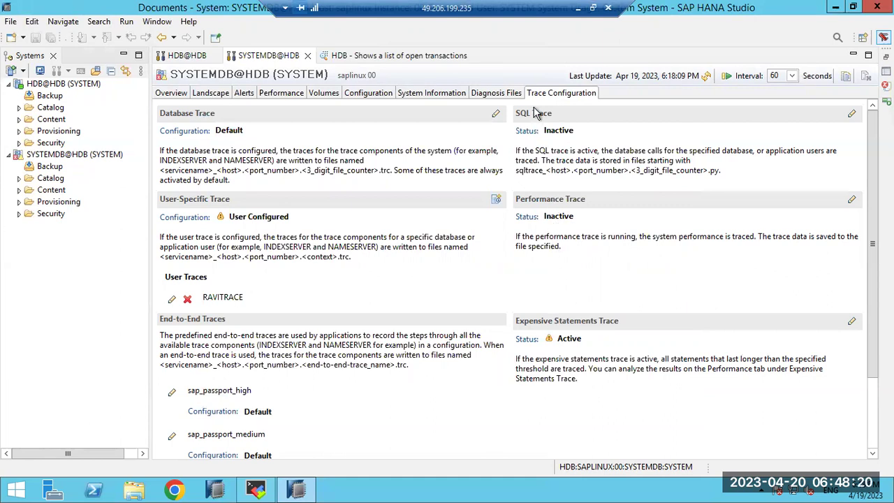
- Refresh the SYSTEMDB trace configuration and diagnosis files, and compare them with the refreshed diagnosis files of the HDB tenant
scroll(285, 411, down, 3)
scroll(285, 410, up, 3)
click(706, 76)
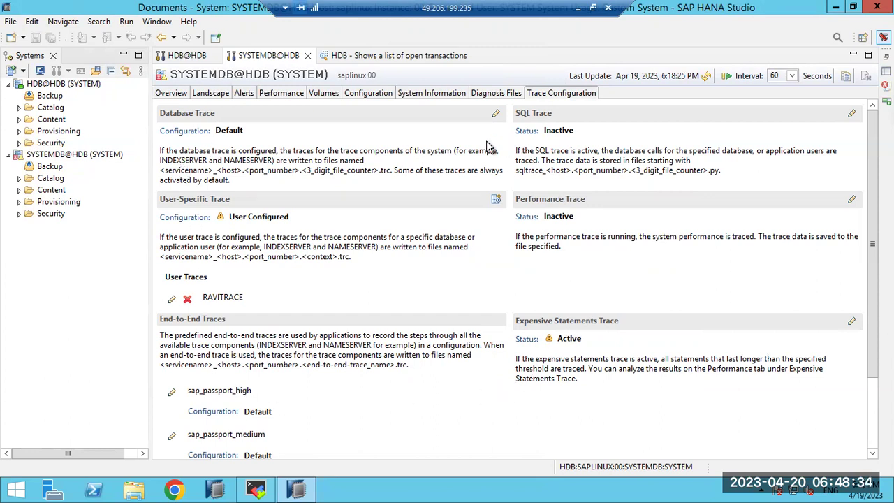
click(505, 95)
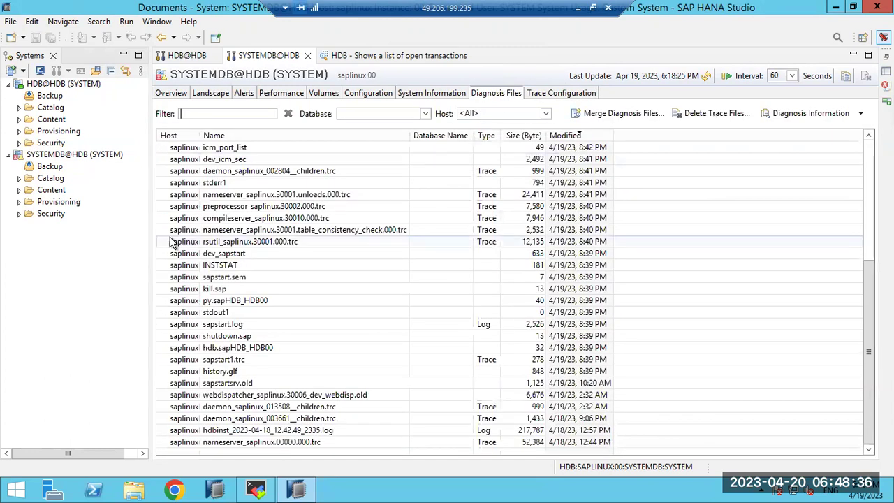
click(706, 75)
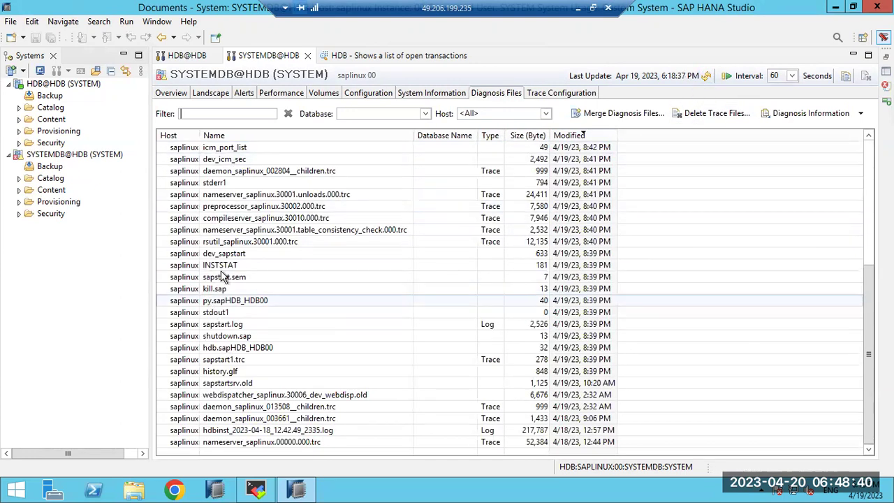
click(185, 55)
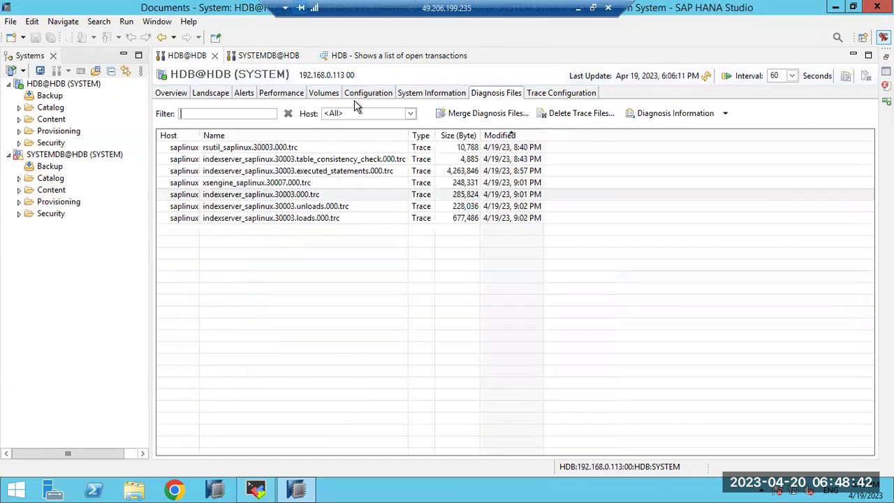
click(705, 75)
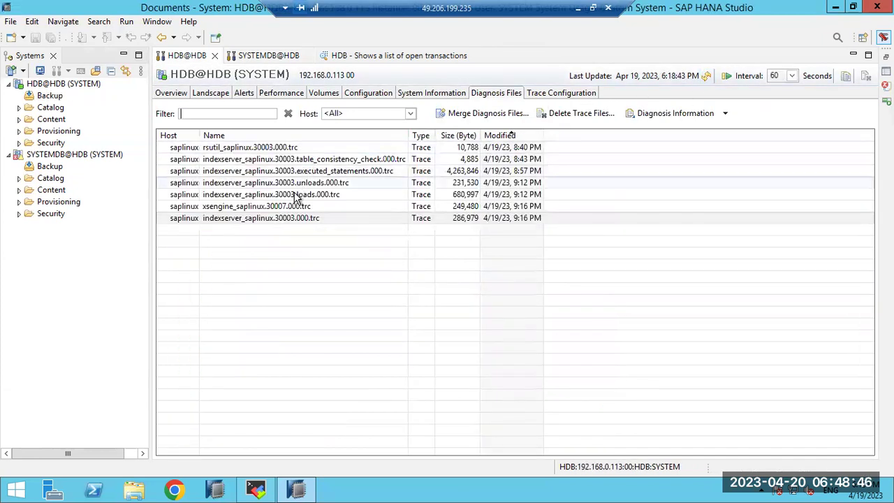
- Merge the SYSTEMDB diagnosis files for the time range Apr 18, 2023, 6:19:01 PM to Apr 19, 2023, 6:19:01 PM
click(269, 56)
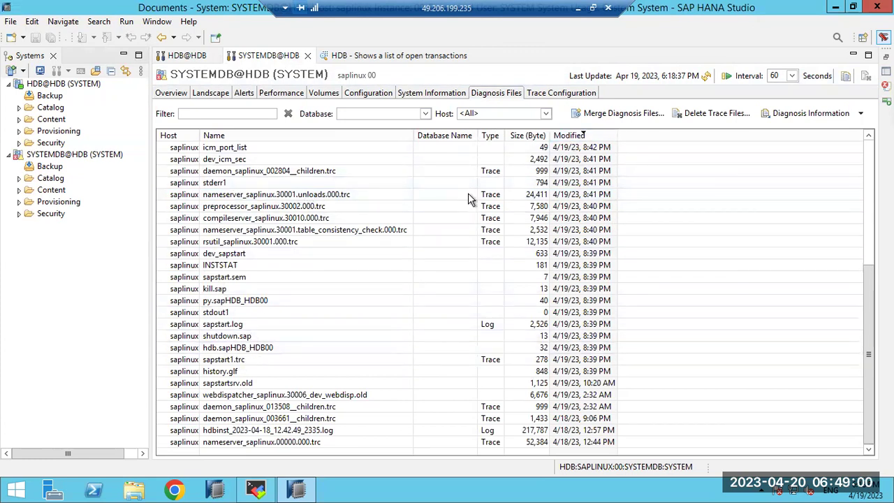
click(622, 116)
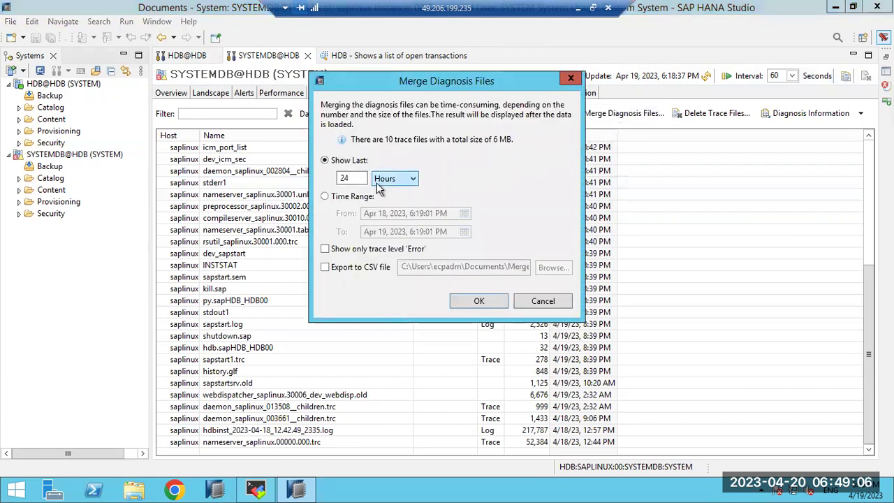
click(342, 198)
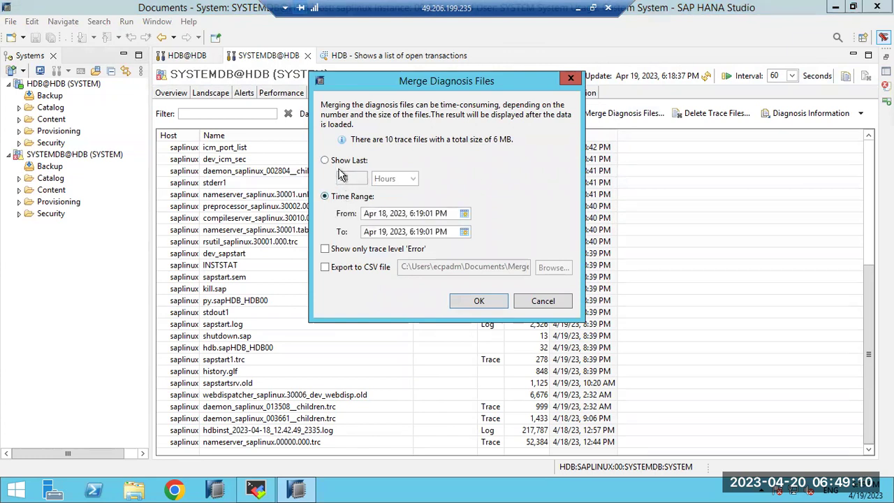
click(477, 304)
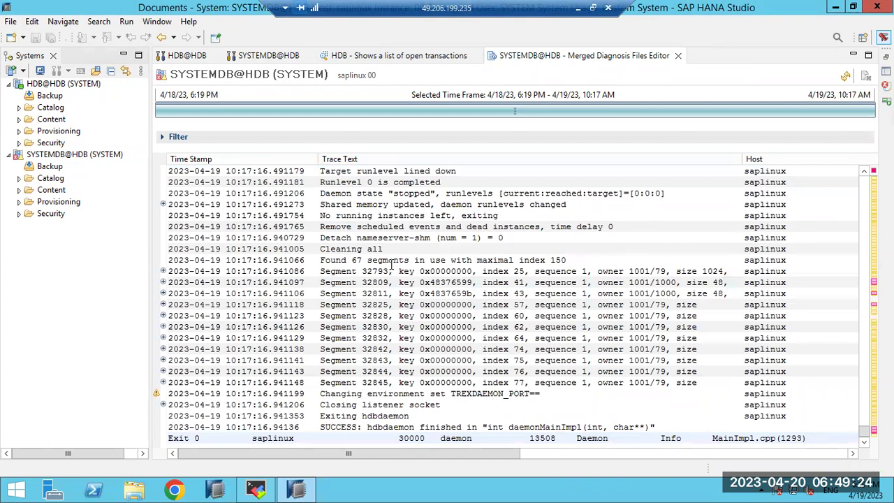
- Examine the time stamps and trace texts in the merged SYSTEMDB diagnosis files, working back through earlier entries, and close the merged view
mouse_move(439, 426)
mouse_down()
mouse_move(391, 308)
mouse_move(363, 165)
mouse_move(359, 173)
mouse_up()
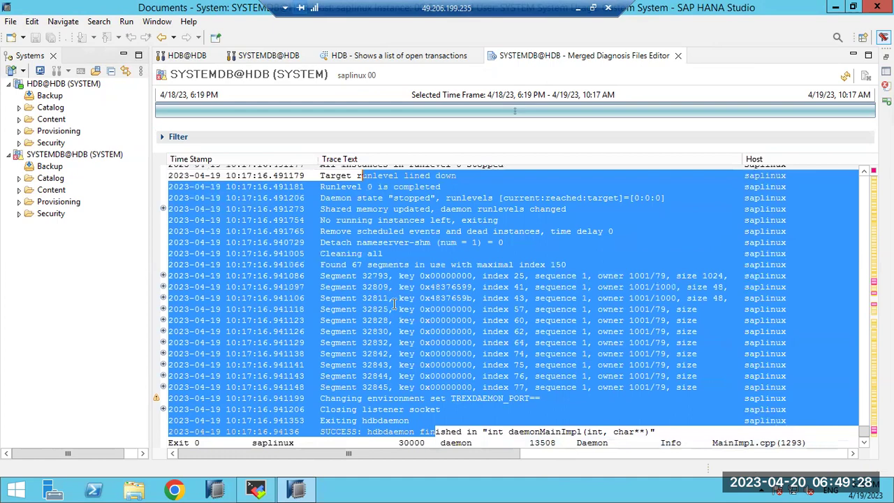
click(395, 304)
scroll(395, 304, up, 10)
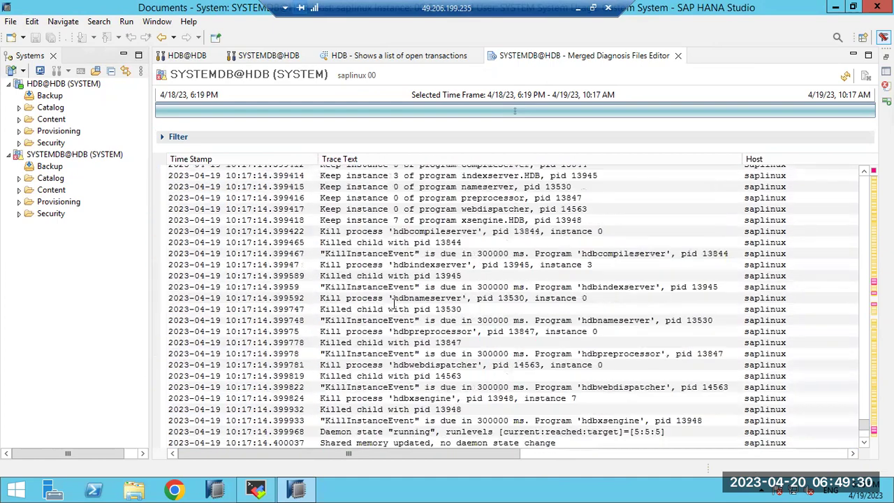
scroll(395, 304, up, 15)
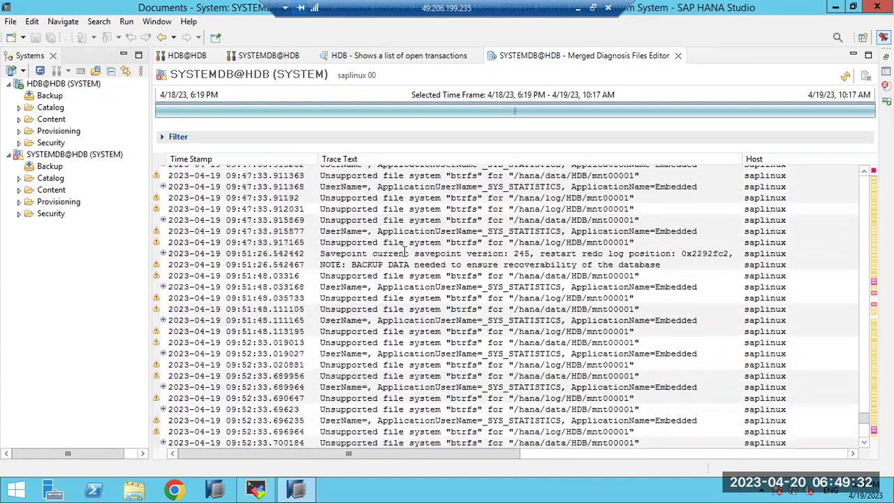
scroll(405, 253, up, 15)
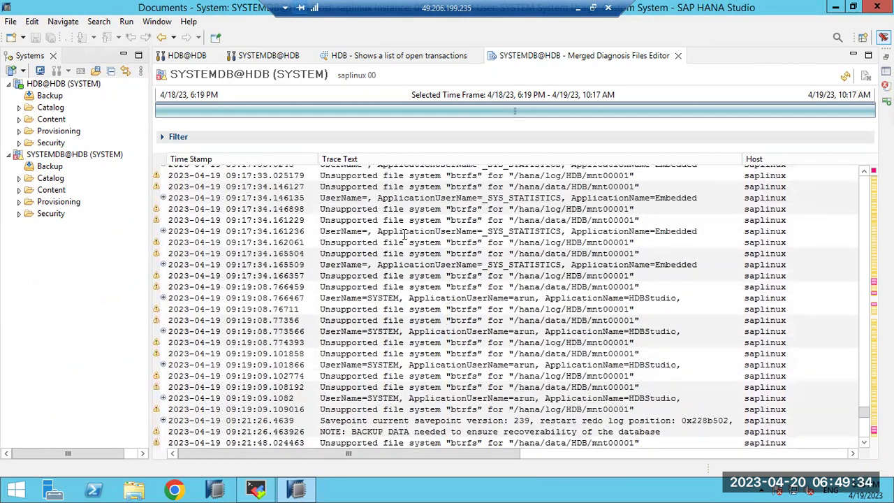
scroll(405, 235, up, 15)
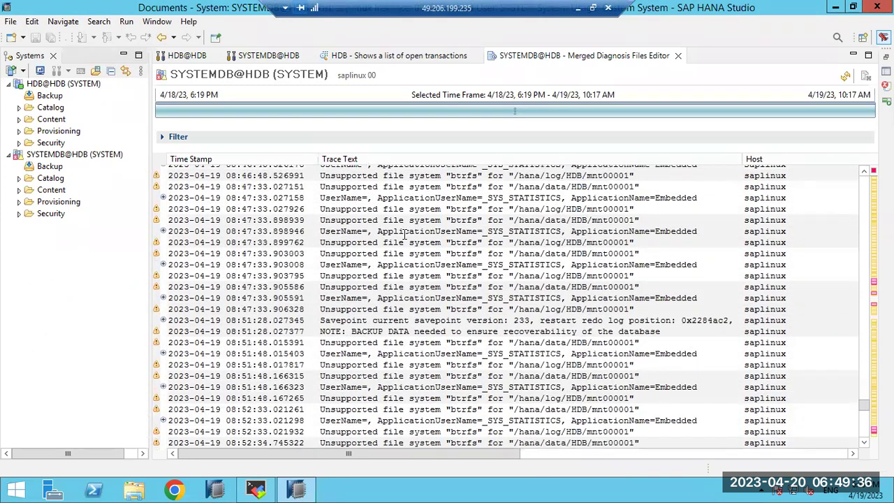
scroll(404, 235, up, 5)
click(677, 55)
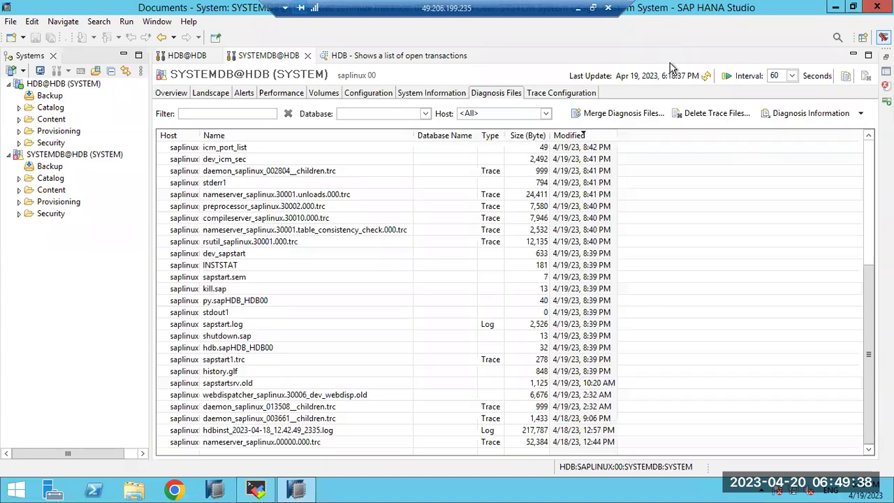
- Review the services and file types offered for trace file deletion without deleting anything
click(712, 116)
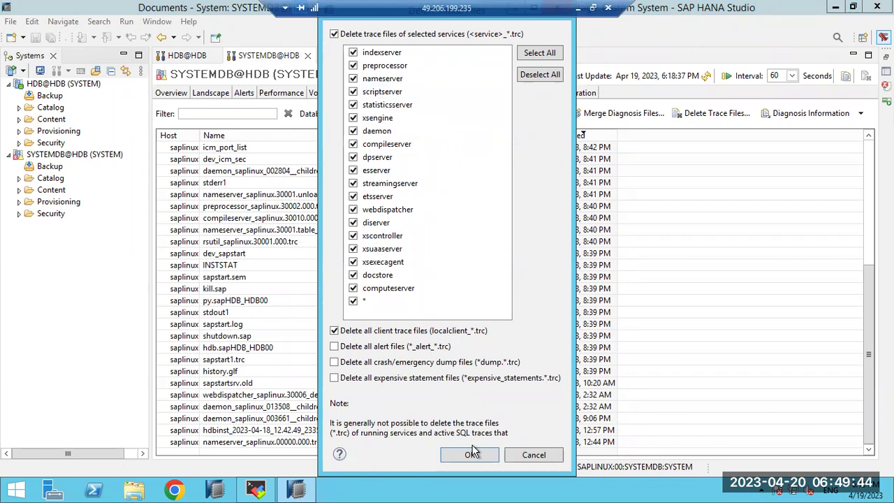
click(534, 454)
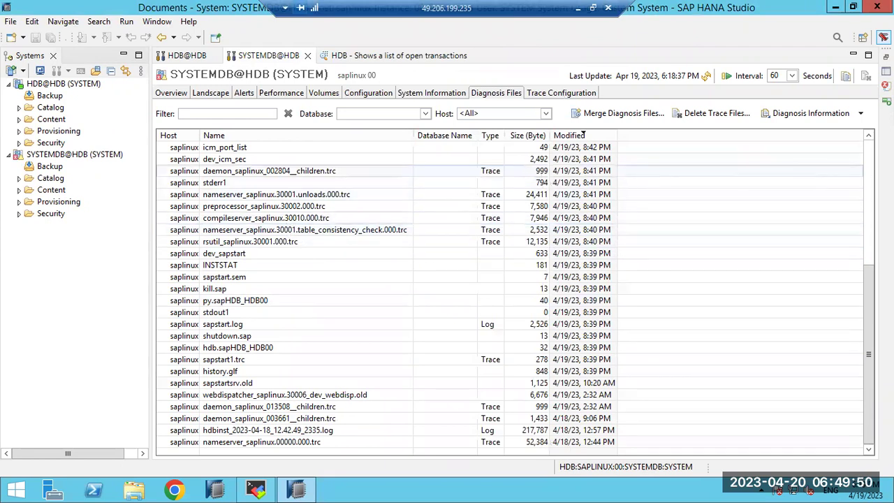
- Collect all SYSTEMDB diagnosis information including system views for Apr 13 to Apr 19, 2023, and refresh the diagnosis files
click(861, 115)
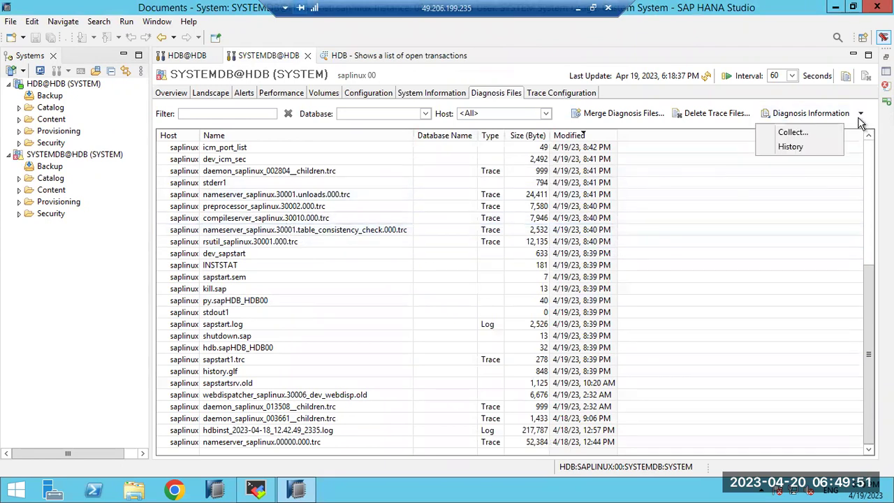
click(812, 130)
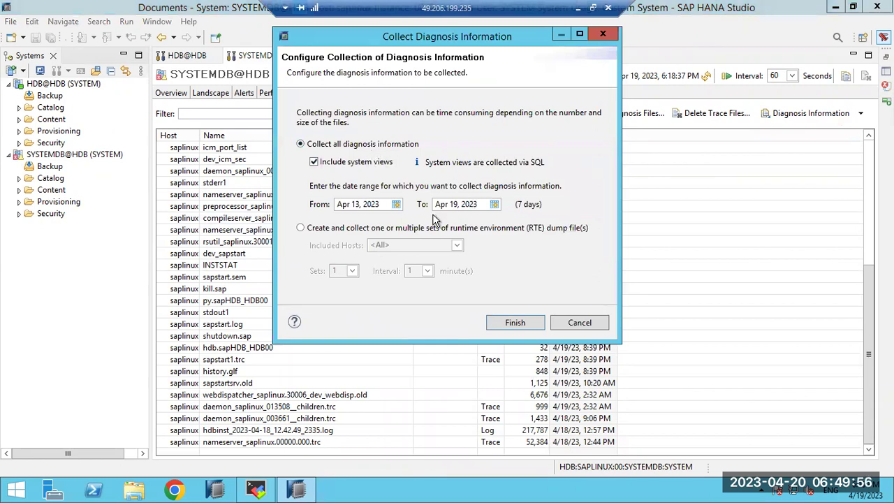
click(517, 323)
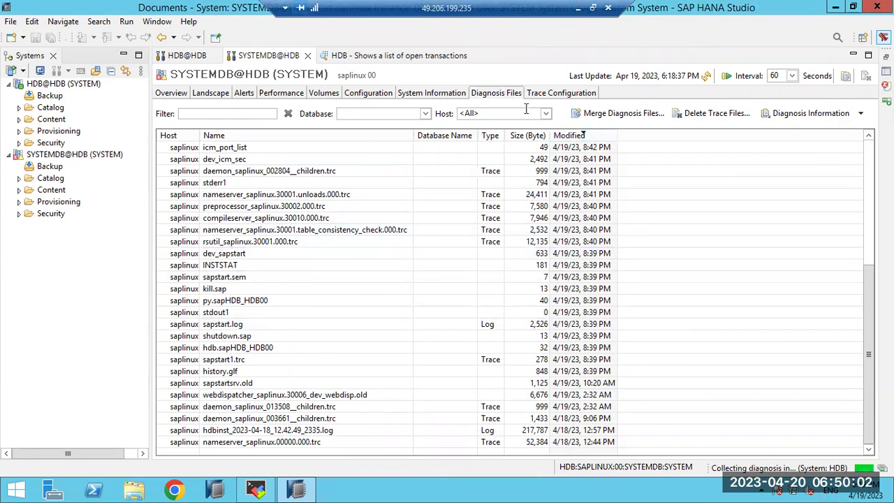
click(706, 76)
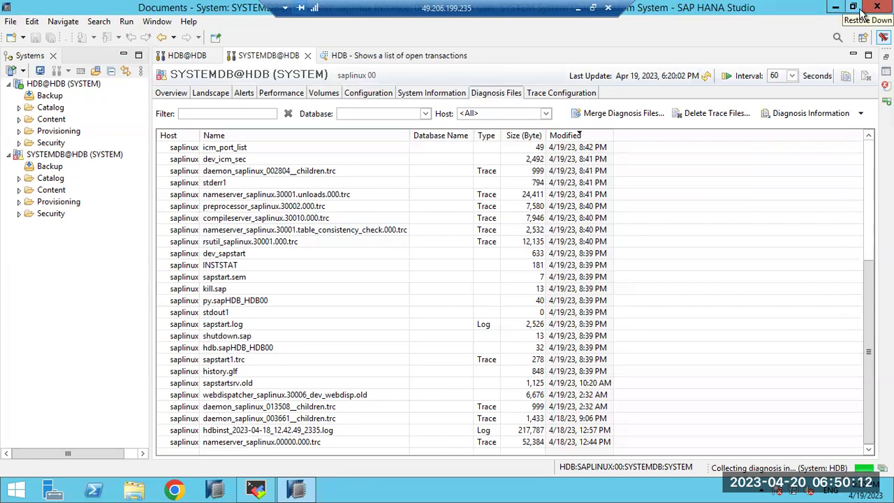
- Review SYSTEMDB's trace configuration, diagnosis files, configuration files and overview, ending with the active threads in the performance view
click(539, 92)
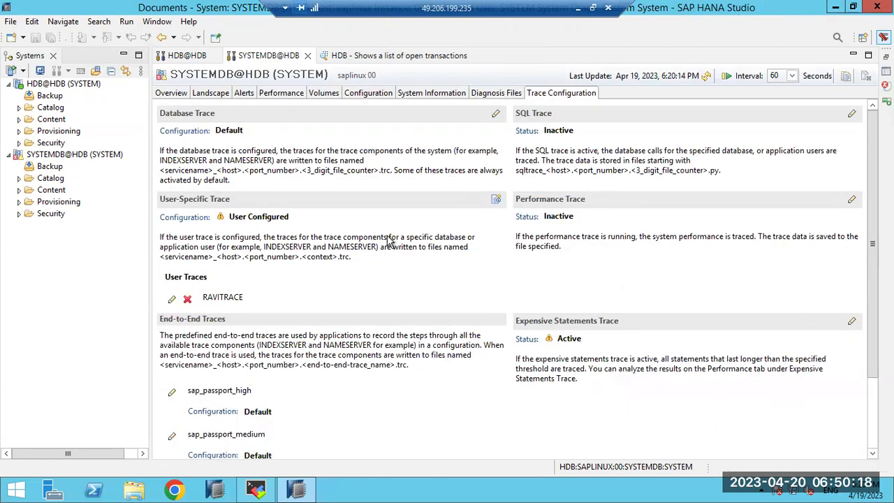
click(493, 98)
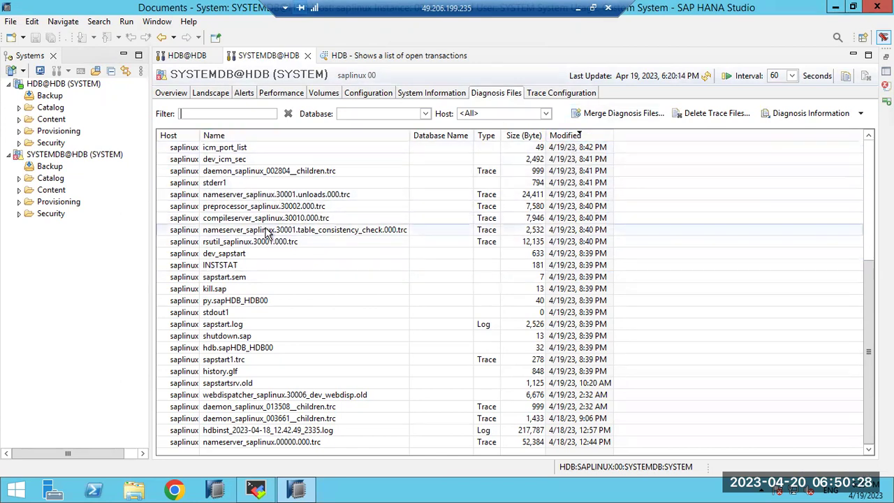
click(413, 95)
click(362, 95)
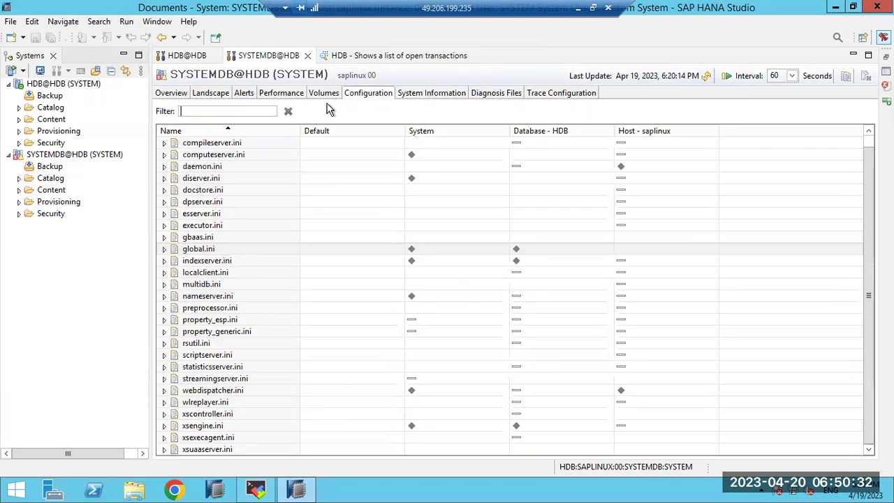
click(326, 94)
click(283, 94)
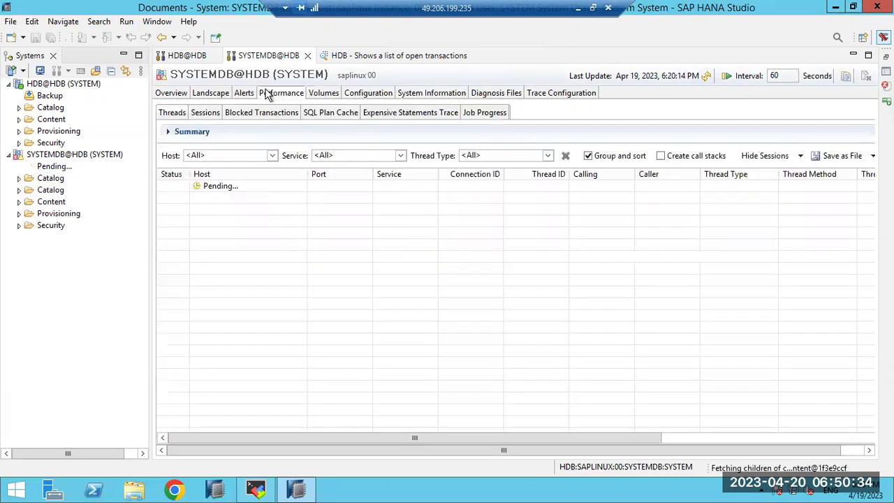
click(180, 95)
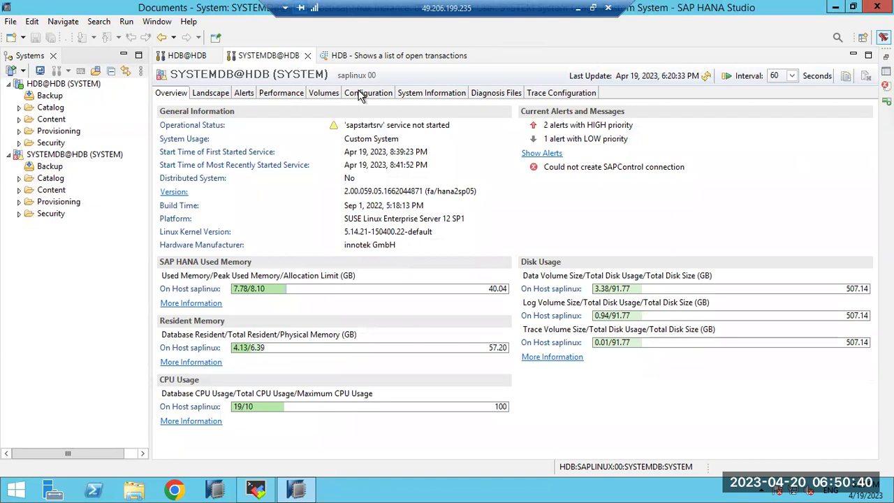
click(281, 96)
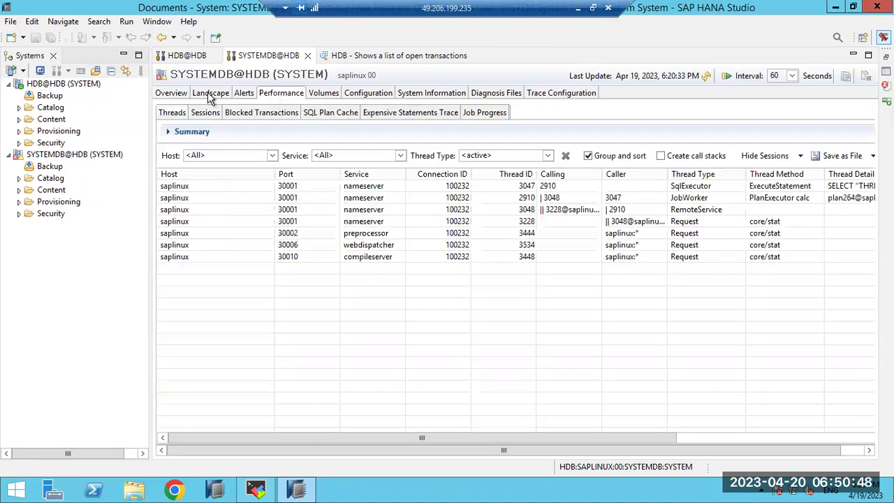
- Review SYSTEMDB's landscape services, blocked transactions, SQL plan cache, expensive statements trace, job progress and overview, ending at HDB's diagnosis files
click(210, 98)
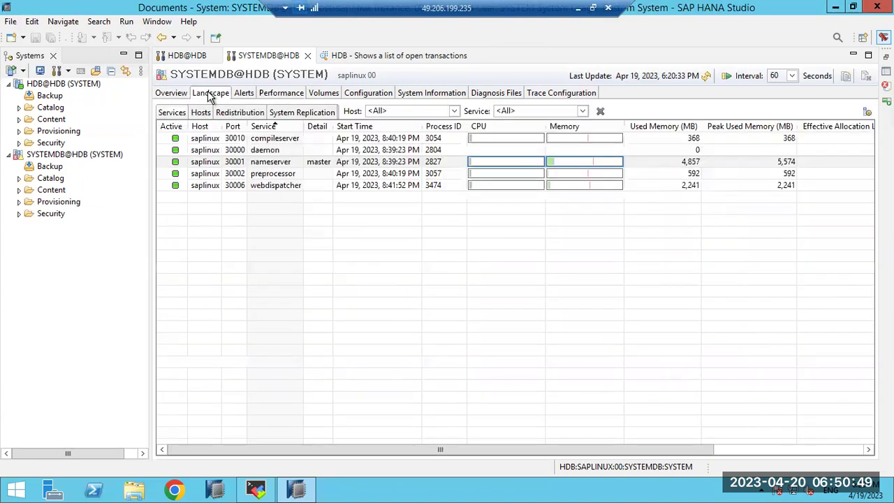
click(264, 96)
click(269, 114)
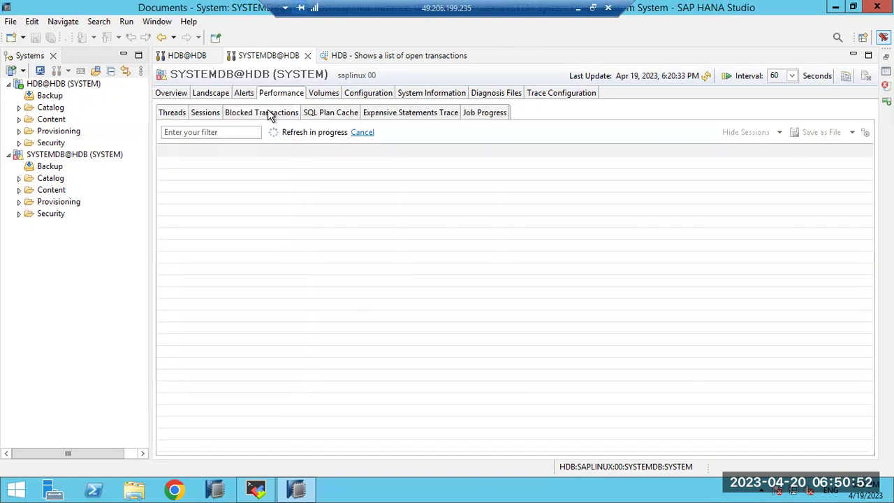
click(318, 116)
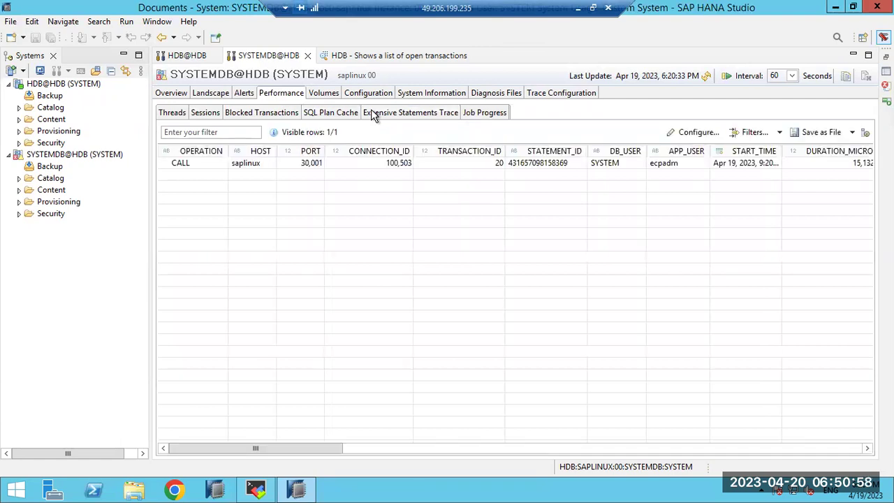
drag(324, 449, 254, 433)
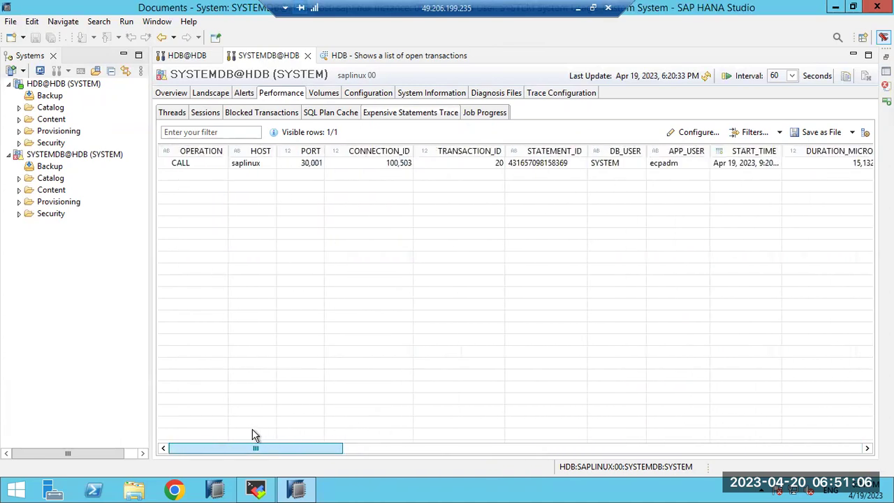
click(484, 114)
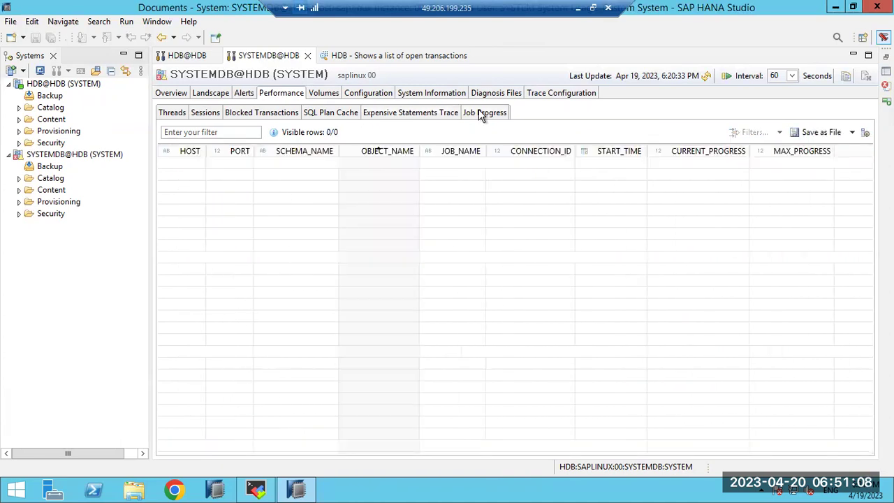
click(207, 96)
click(172, 95)
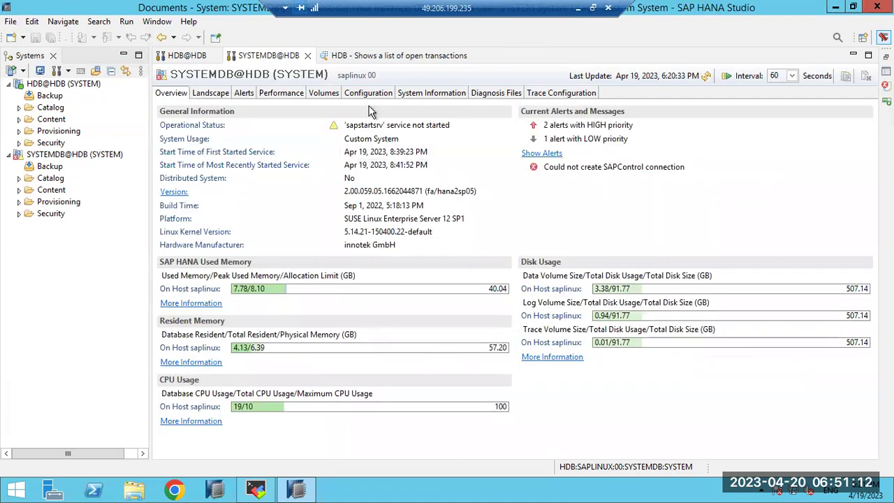
click(181, 56)
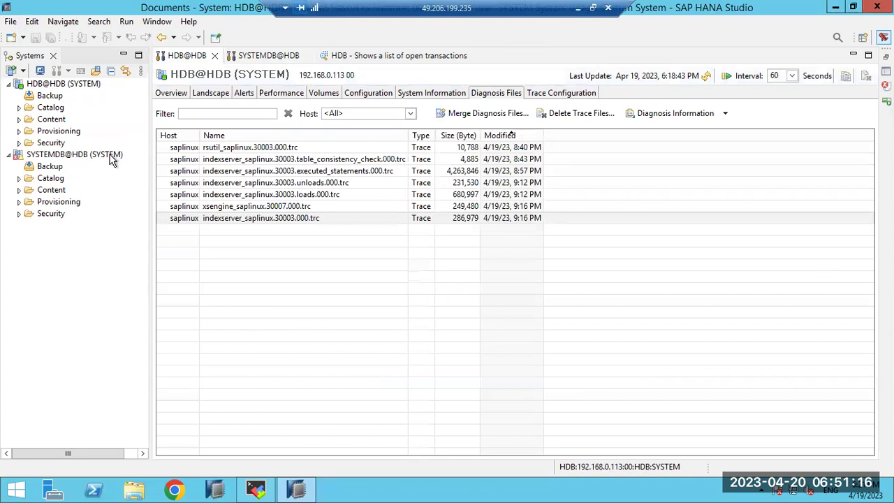
- Try to open SAP HANA Platform Lifecycle Management for SYSTEMDB in the browser, and return to SAP HANA Studio
right_click(50, 155)
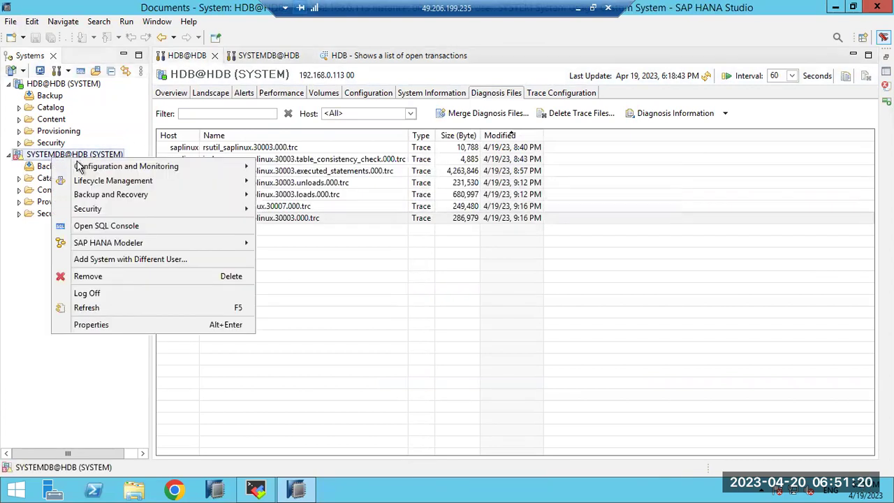
mouse_move(80, 170)
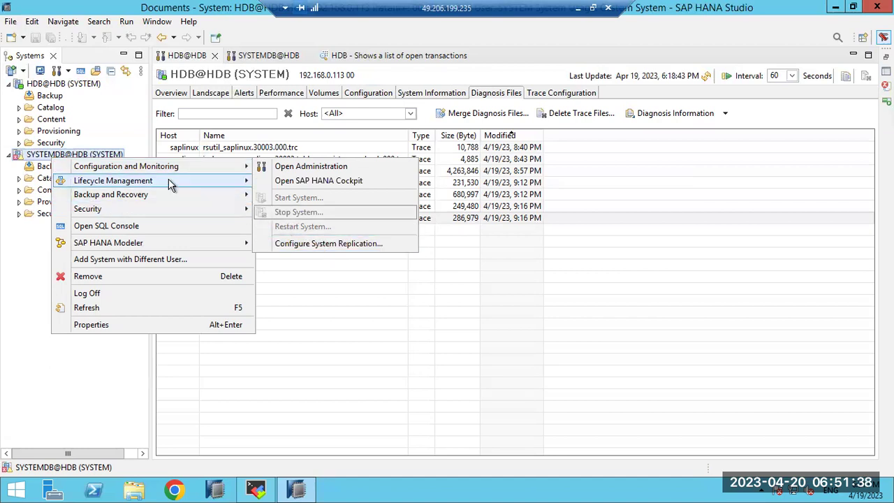
mouse_move(170, 182)
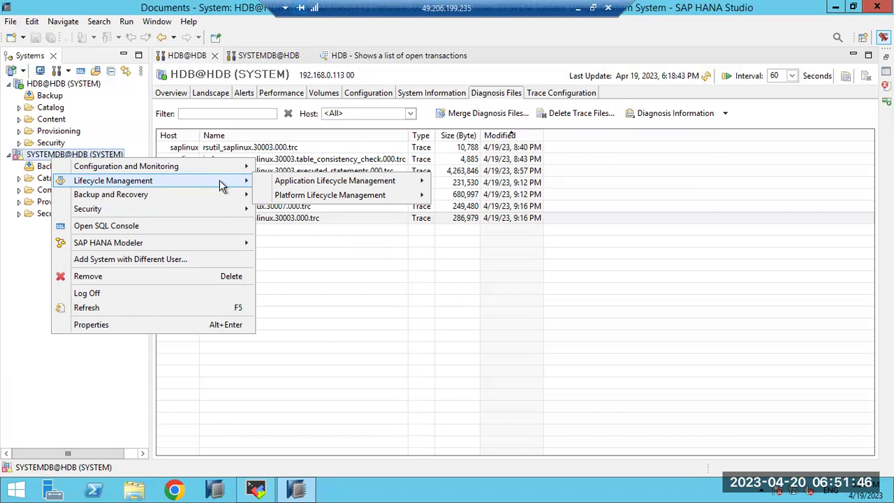
mouse_move(266, 186)
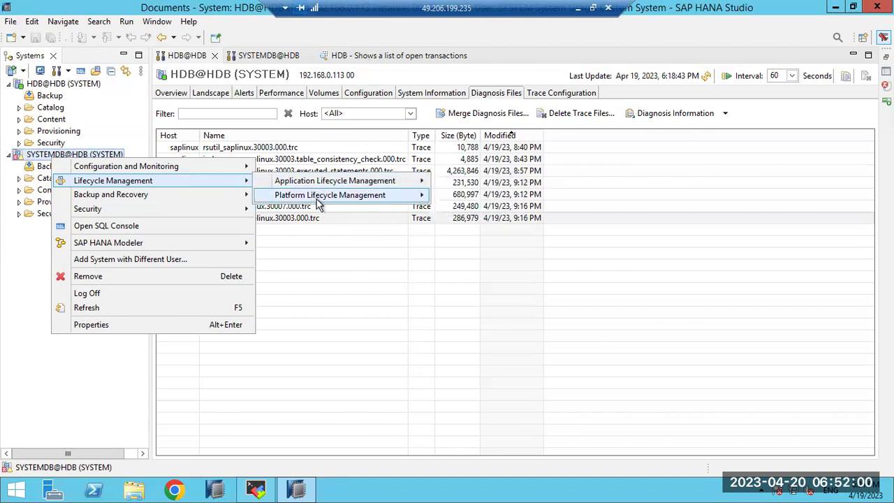
mouse_move(318, 200)
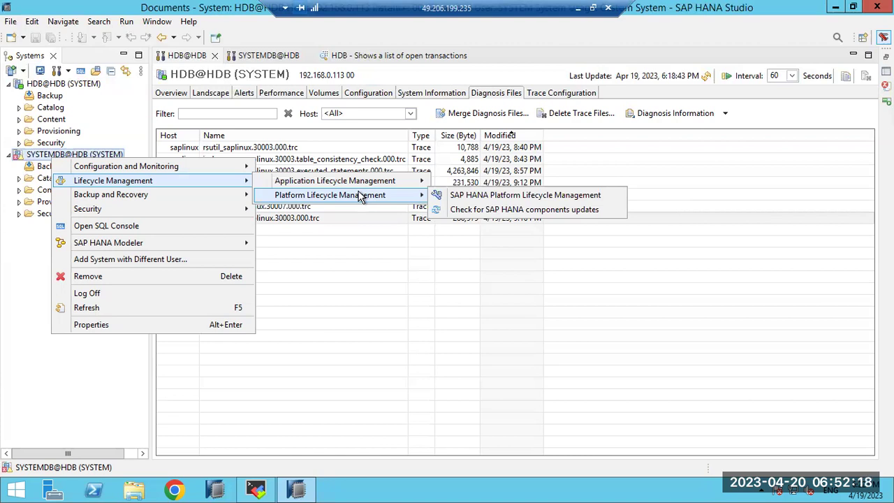
click(449, 196)
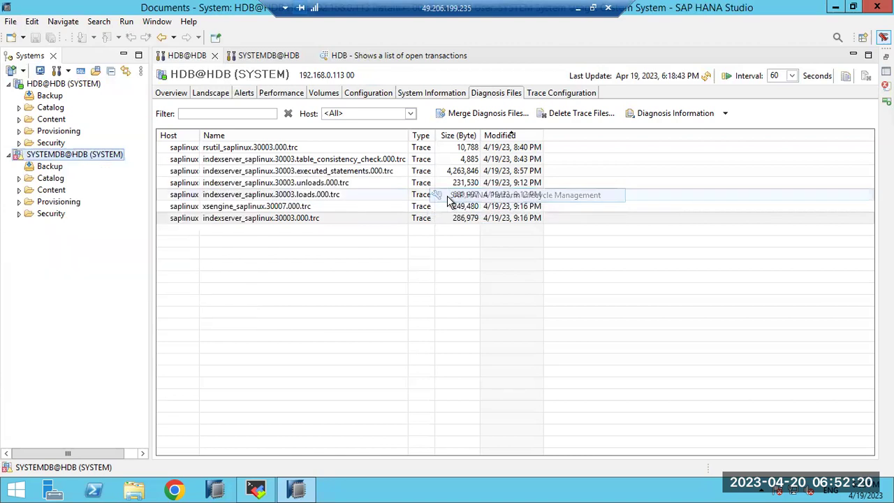
click(411, 239)
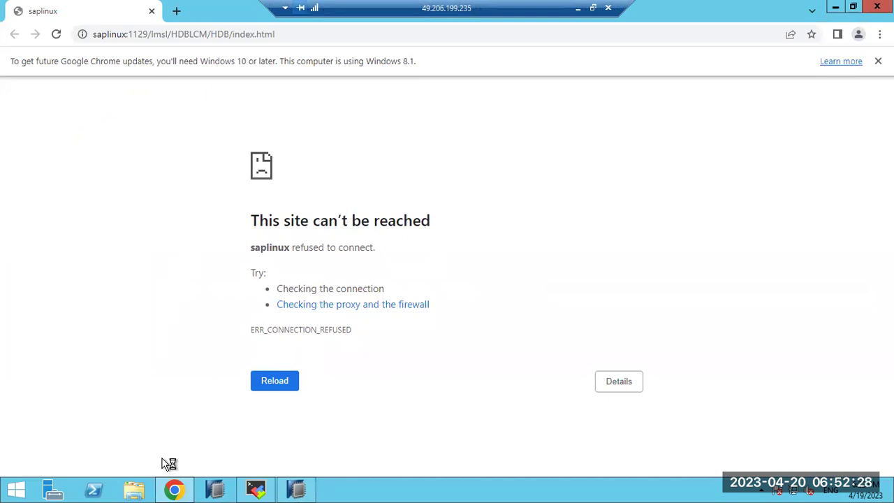
click(174, 489)
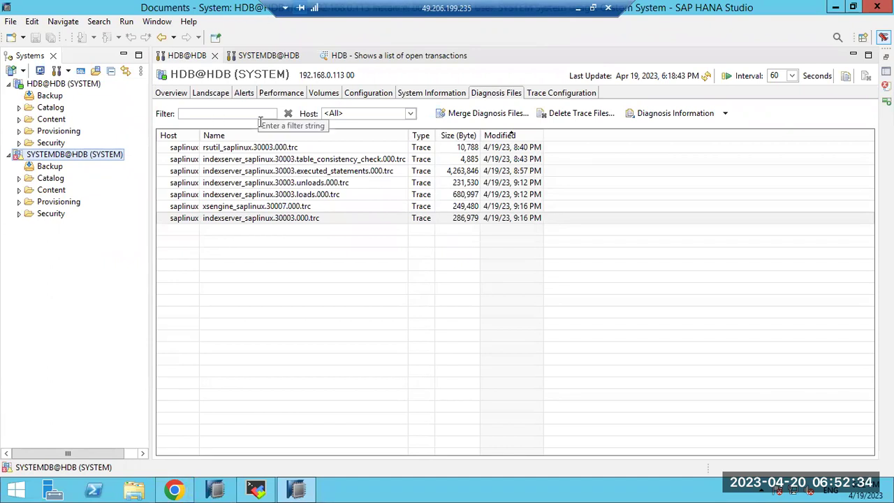
- Compare the configuration, monitoring and lifecycle management actions offered for the SYSTEMDB and HDB systems without running any
right_click(35, 151)
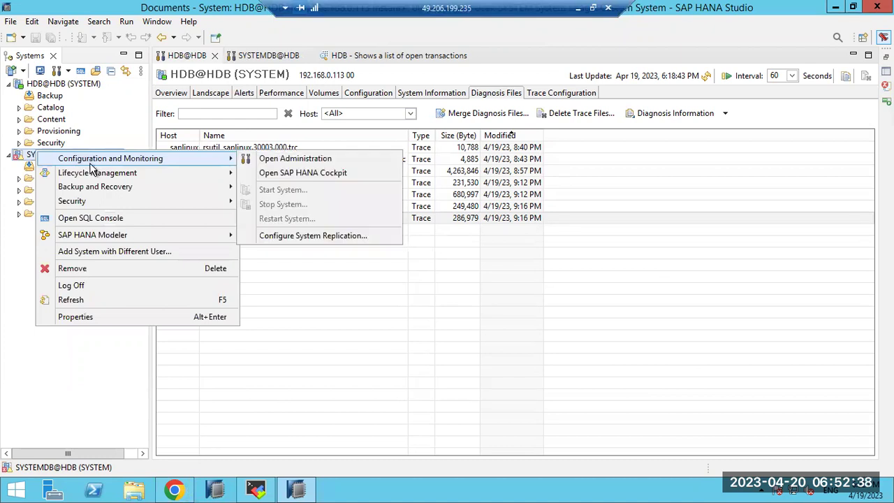
mouse_move(98, 175)
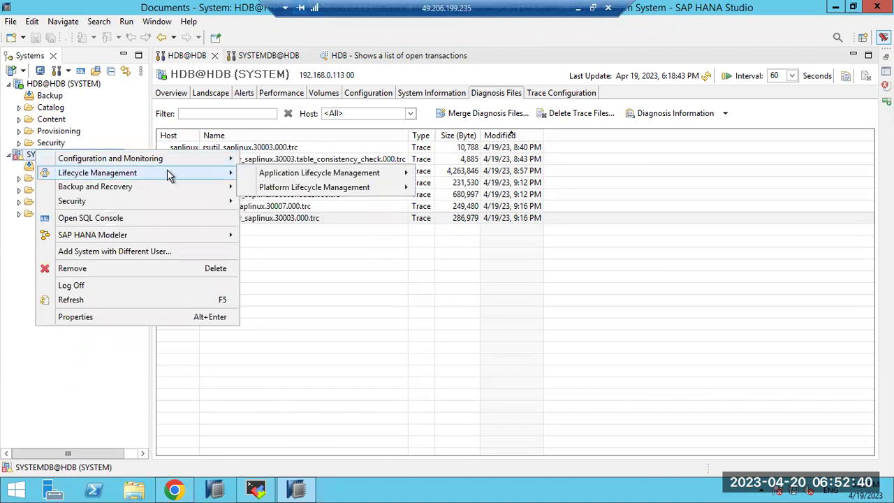
mouse_move(352, 189)
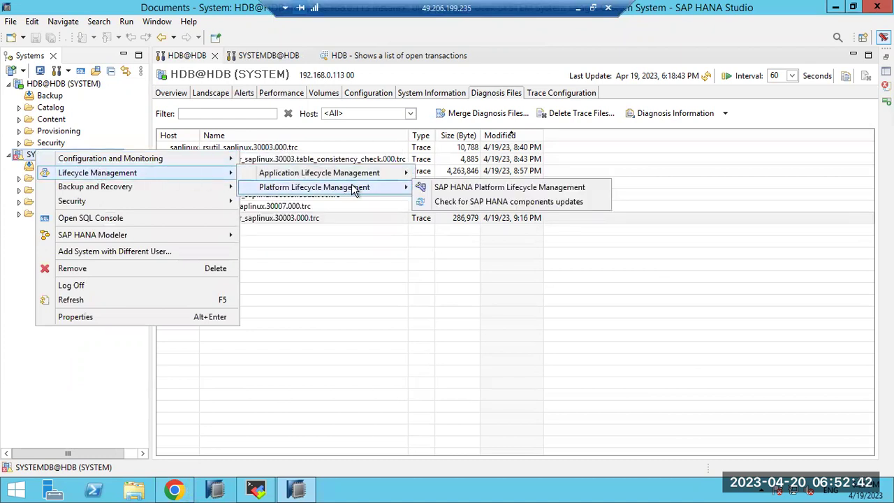
mouse_move(373, 179)
mouse_move(174, 193)
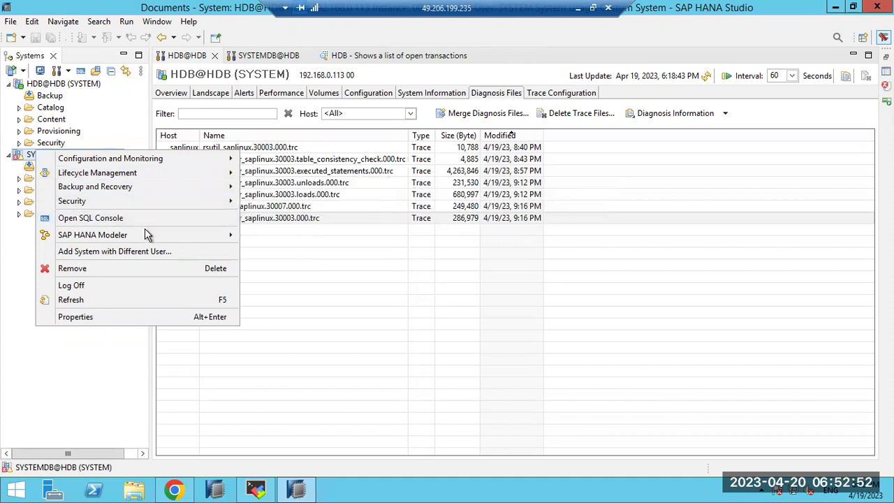
mouse_move(146, 235)
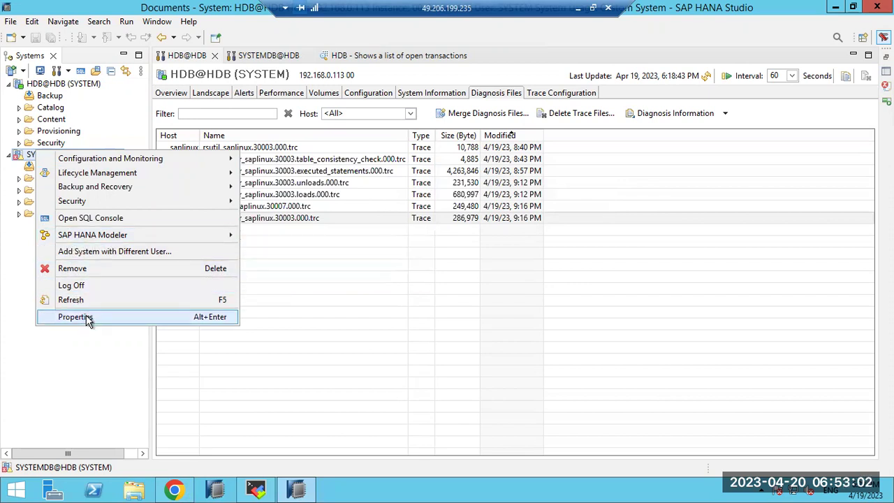
click(35, 85)
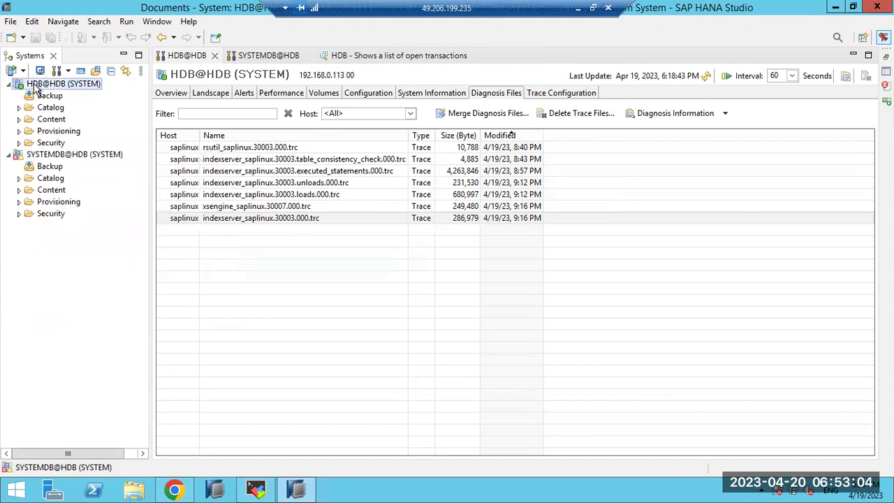
click(55, 154)
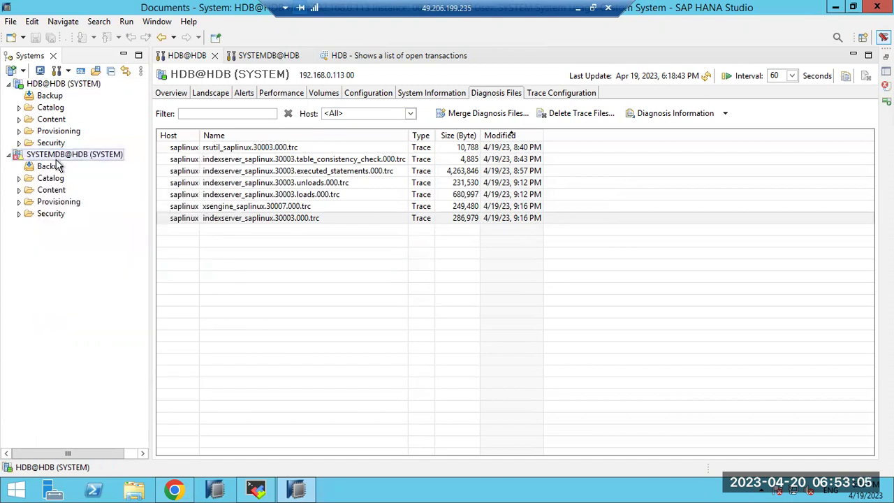
click(36, 84)
right_click(35, 85)
mouse_move(142, 96)
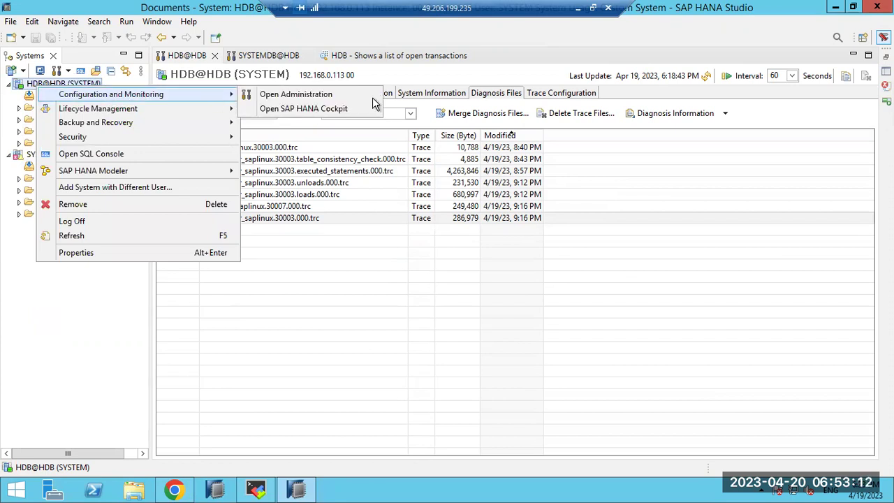
- Switch to the Paint notes and replace all the text with the heading "SAP HANA LICENSE :" underlined by a row of equals signs
click(579, 8)
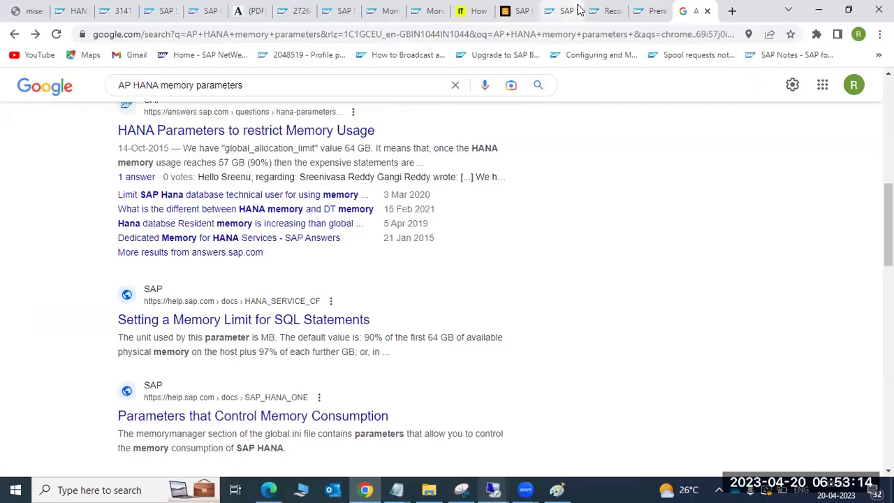
click(557, 490)
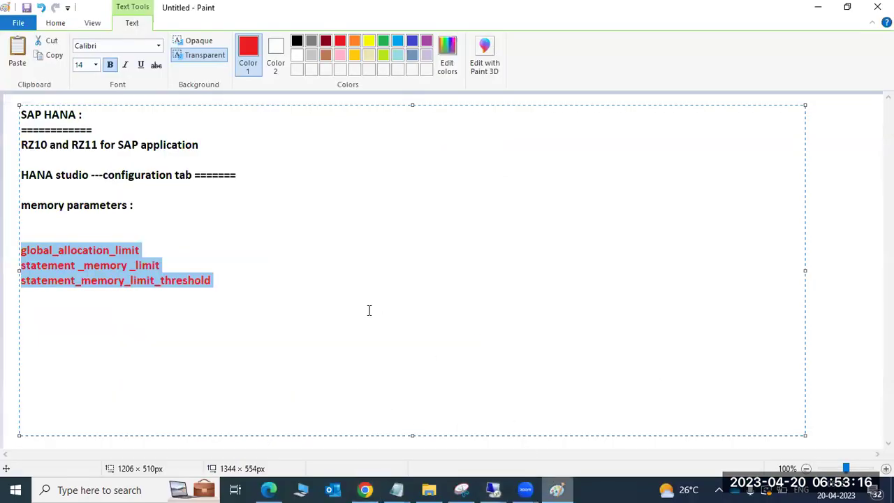
key(ctrl+a)
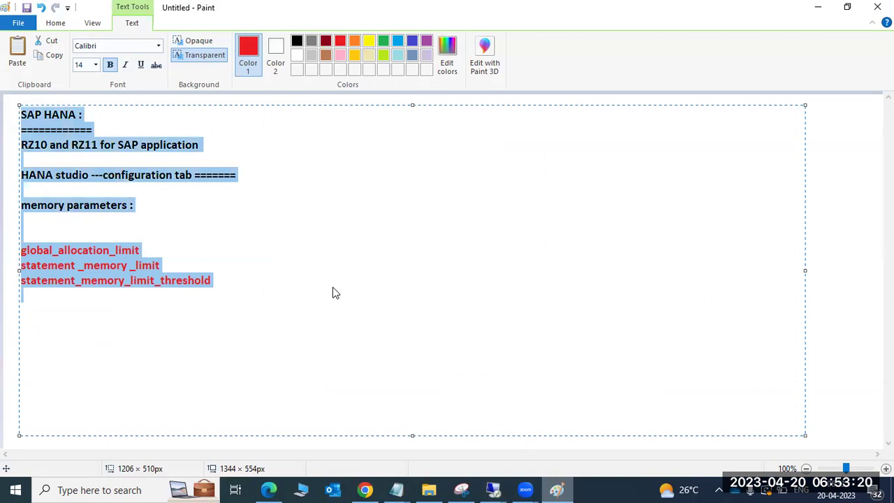
text(HANA L)
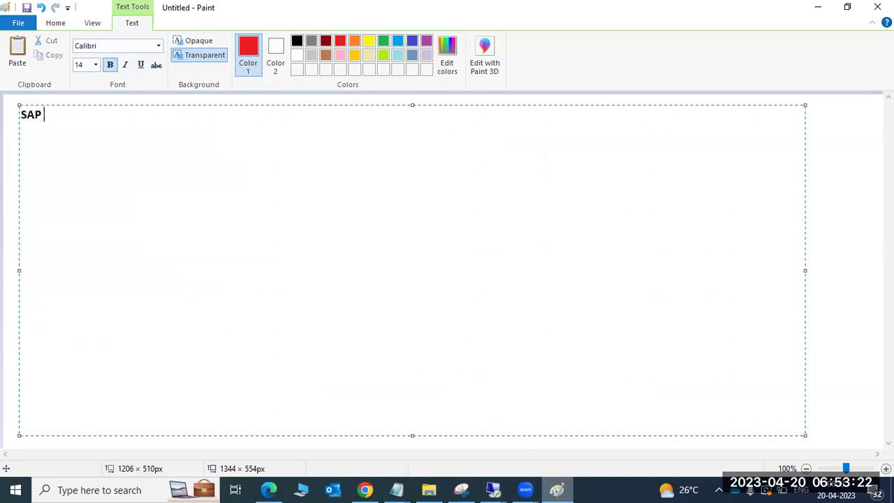
text(IC)
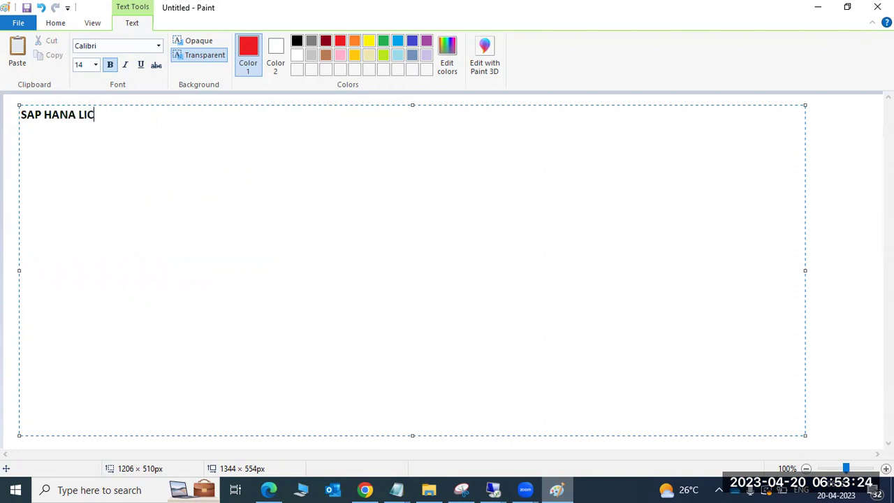
text(ENSE :)
key(Return)
text(================)
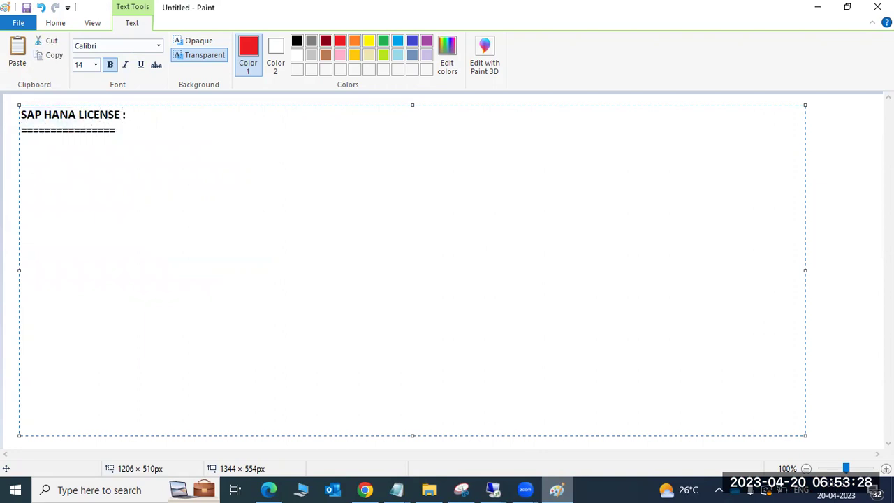